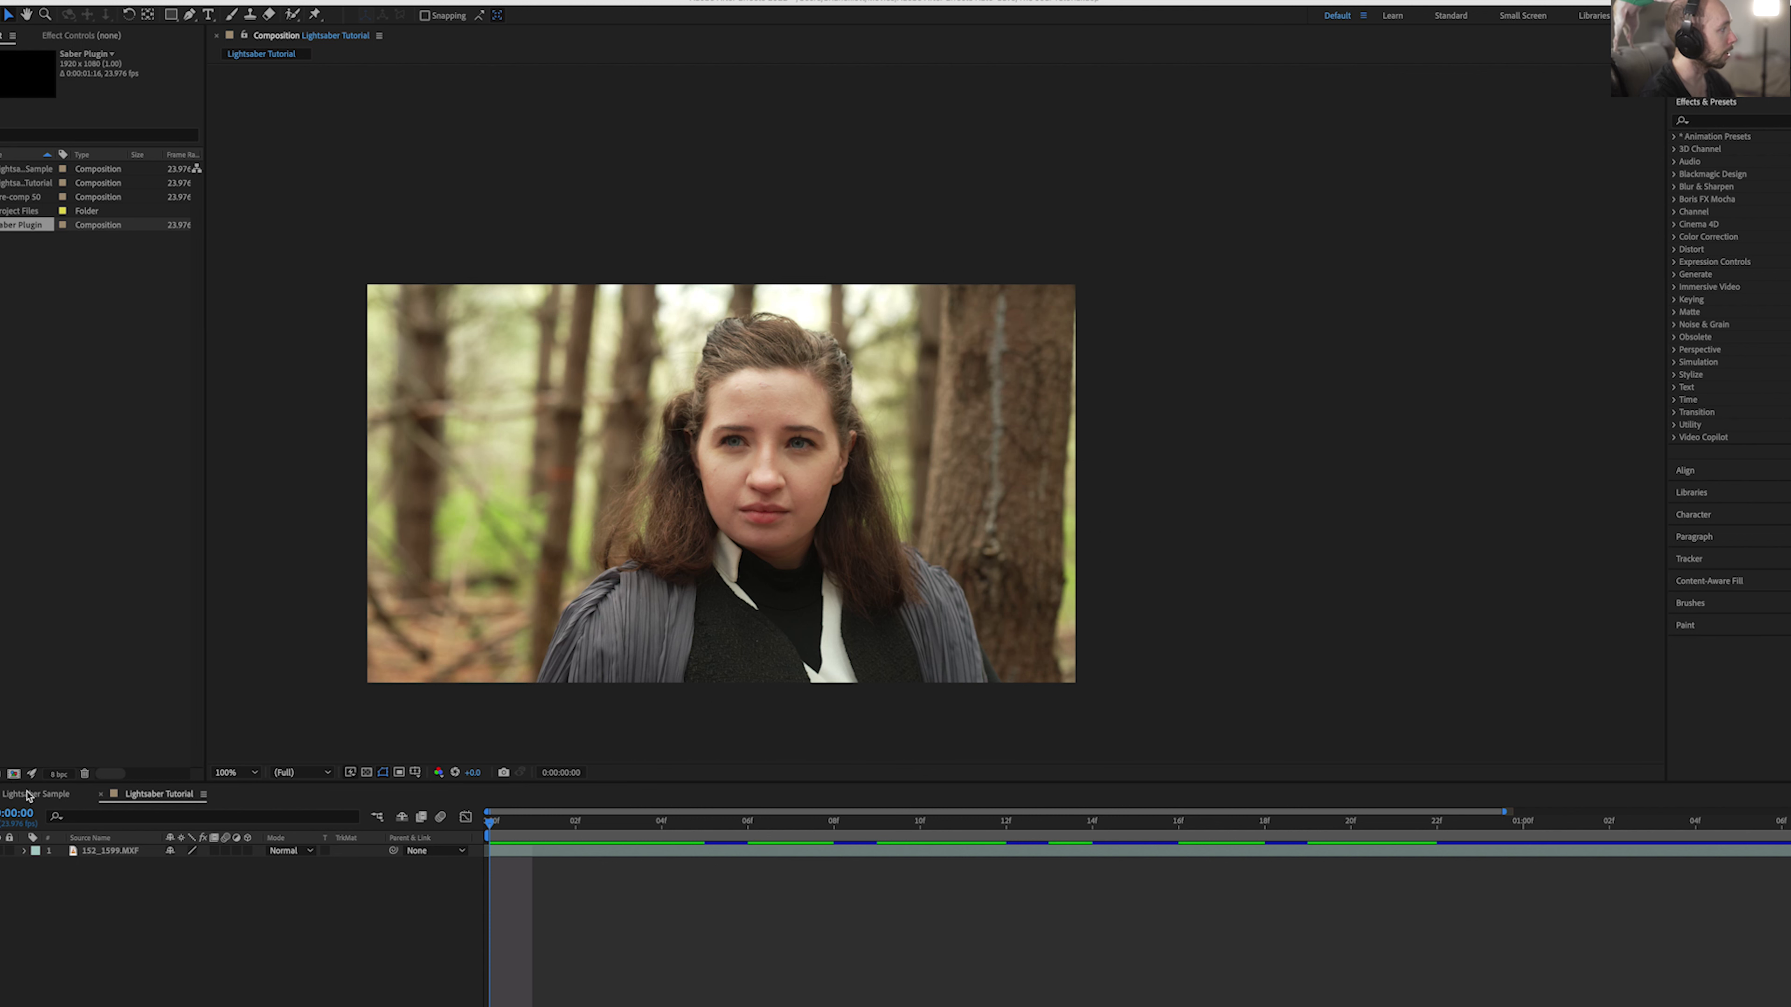
Step: Open the Lightsaber Sample composition to view the finished blue saber over the forest footage
left_click(43, 795)
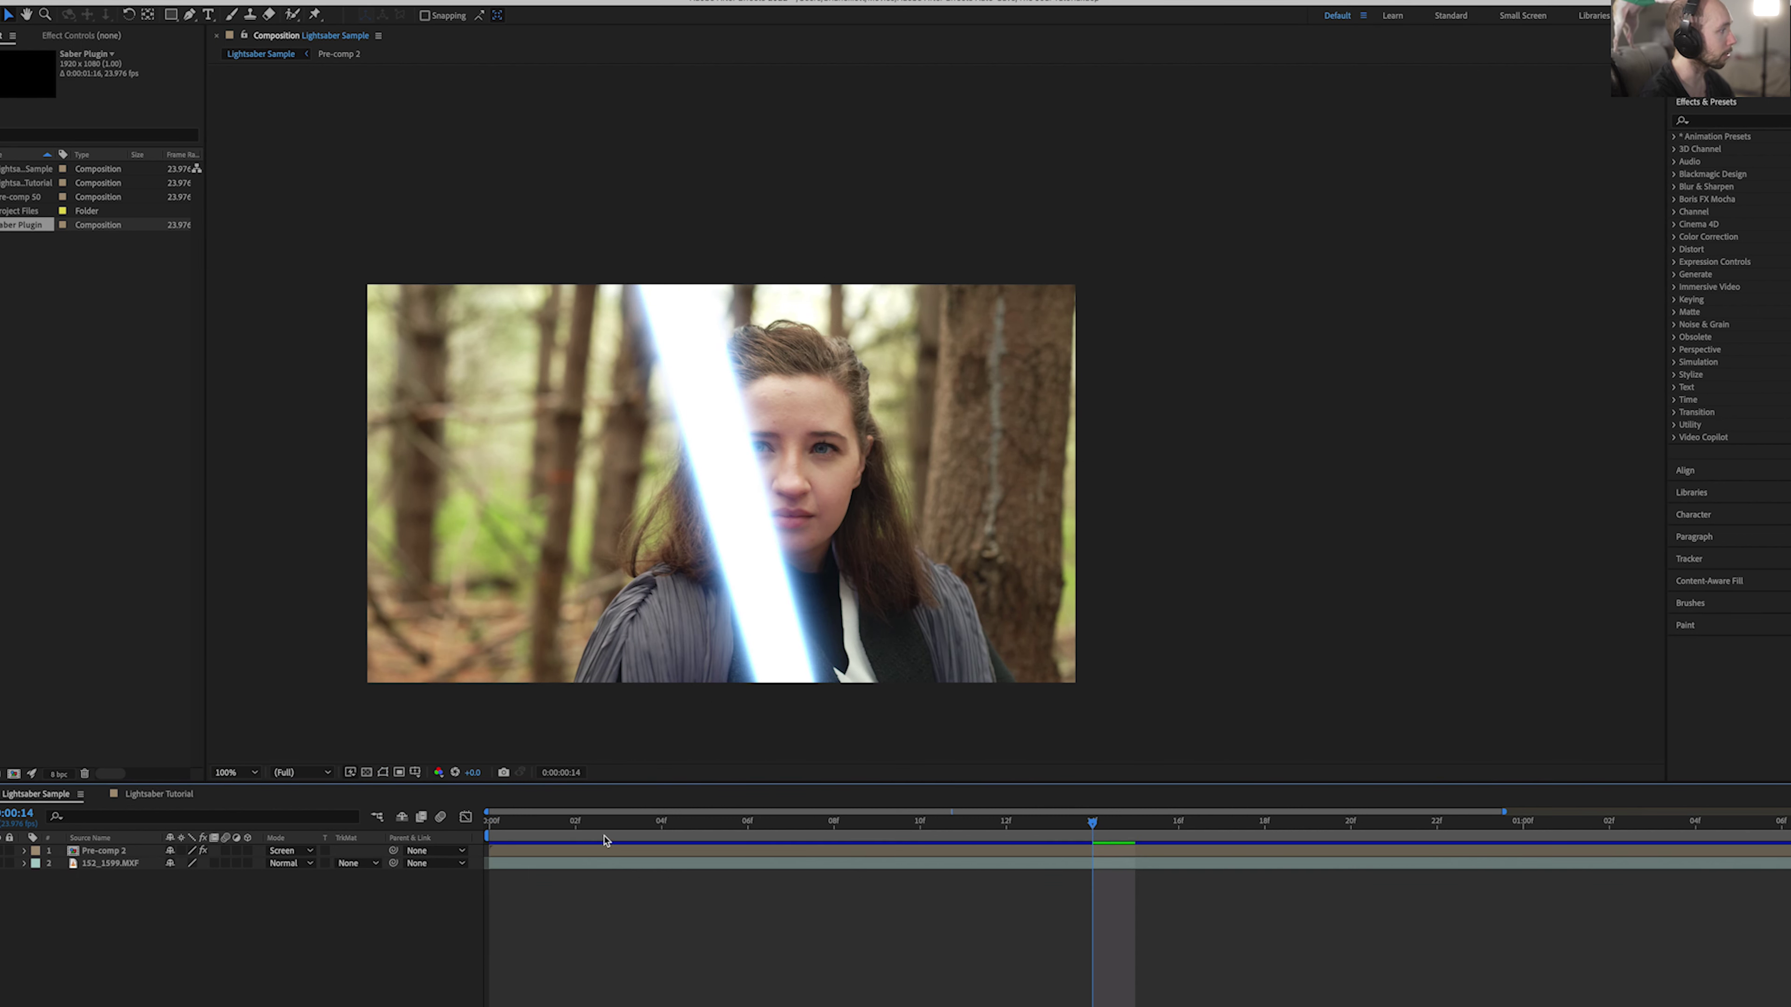
Step: Play a preview of the sample lightsaber animation
key("space")
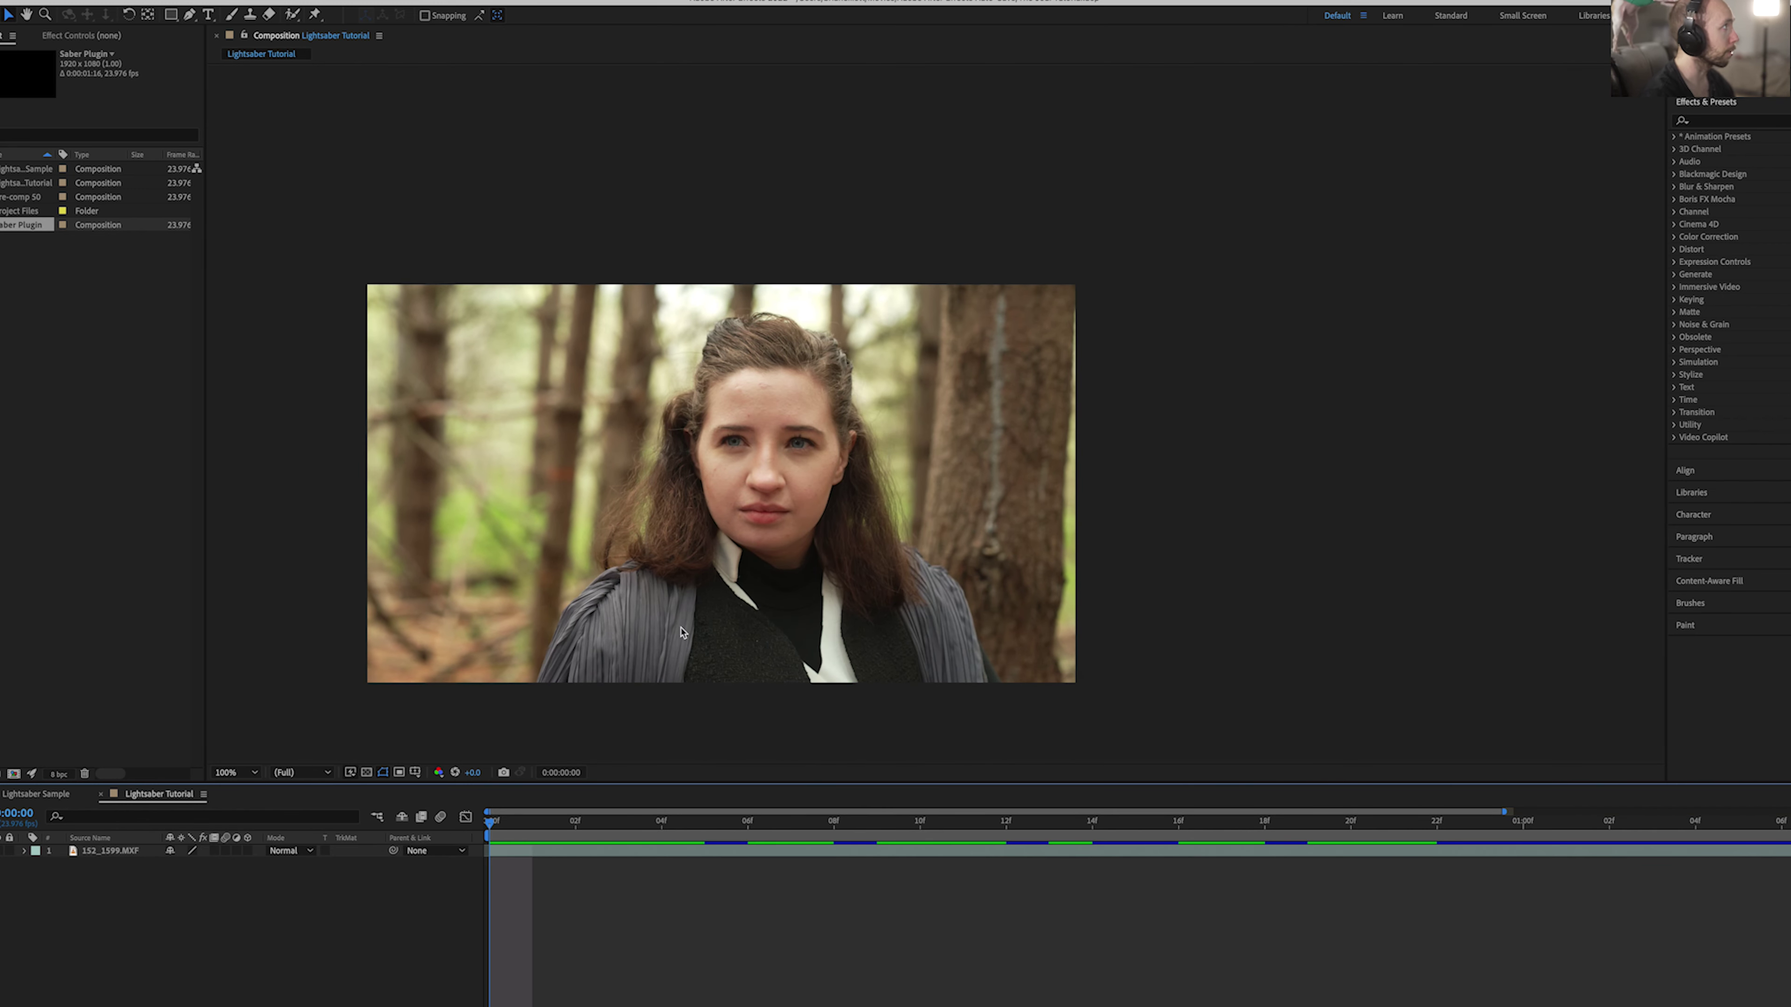
Step: Create a new solid layer named Saber
left_click(230, 2)
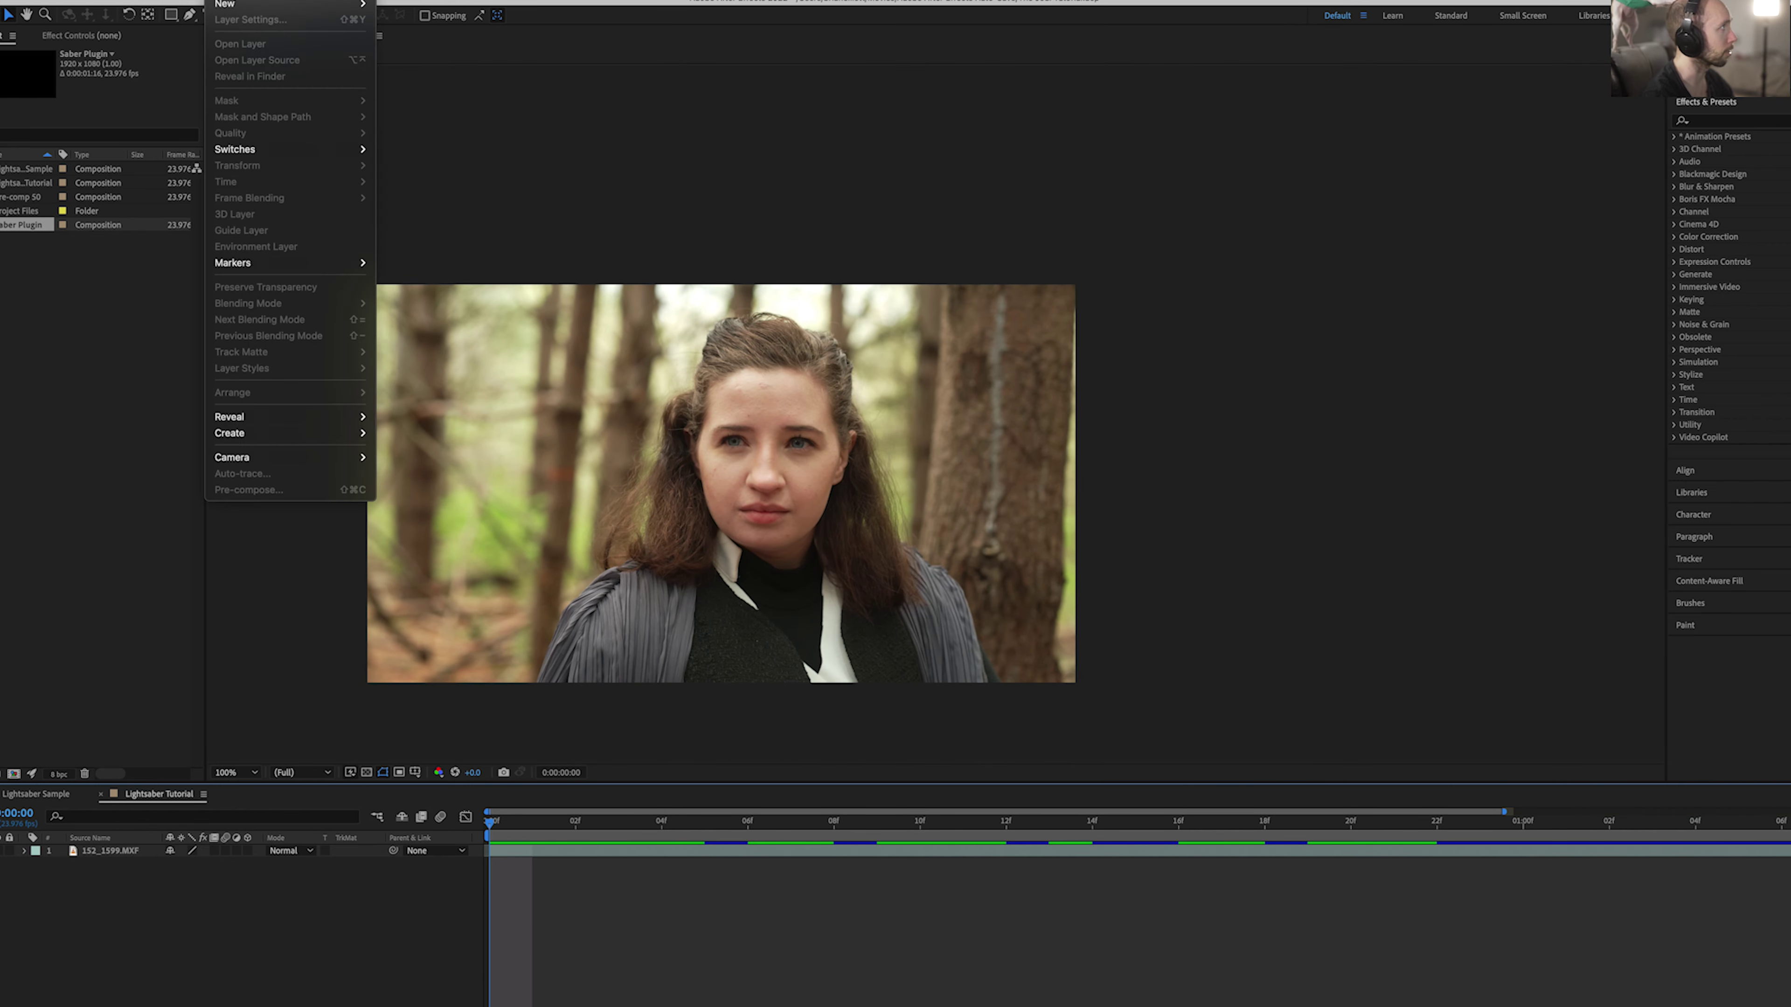
mouse_move(231, 3)
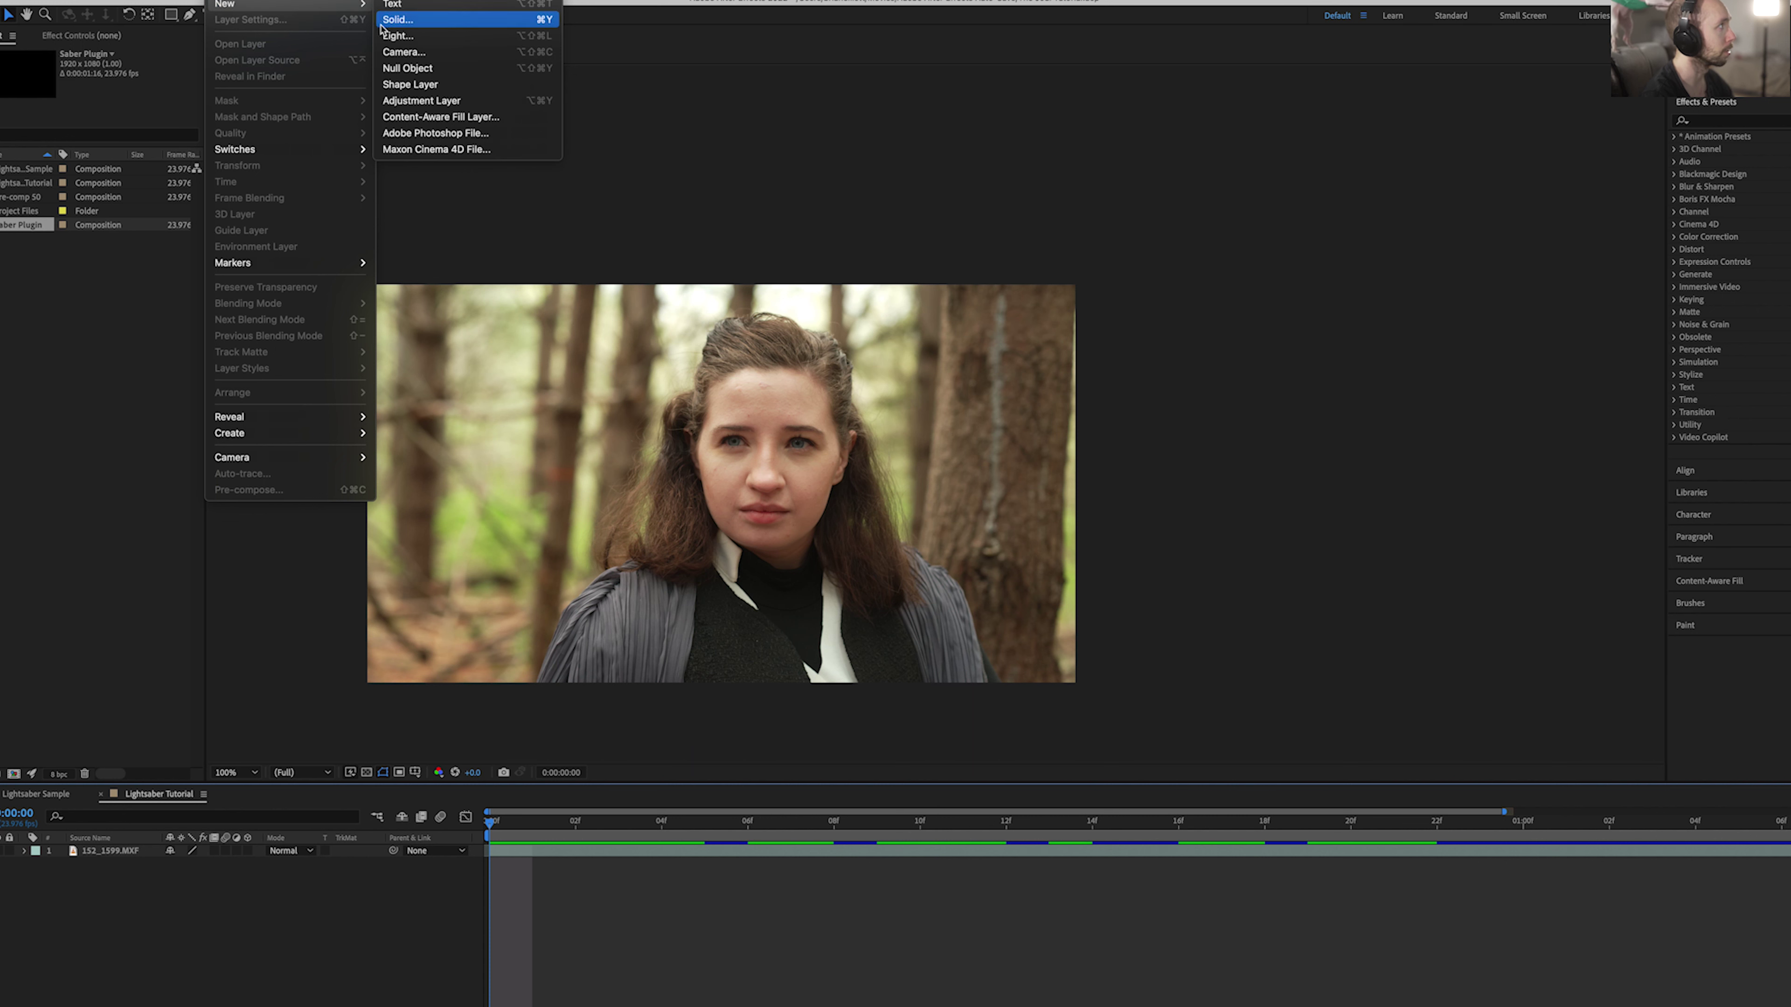
left_click(431, 20)
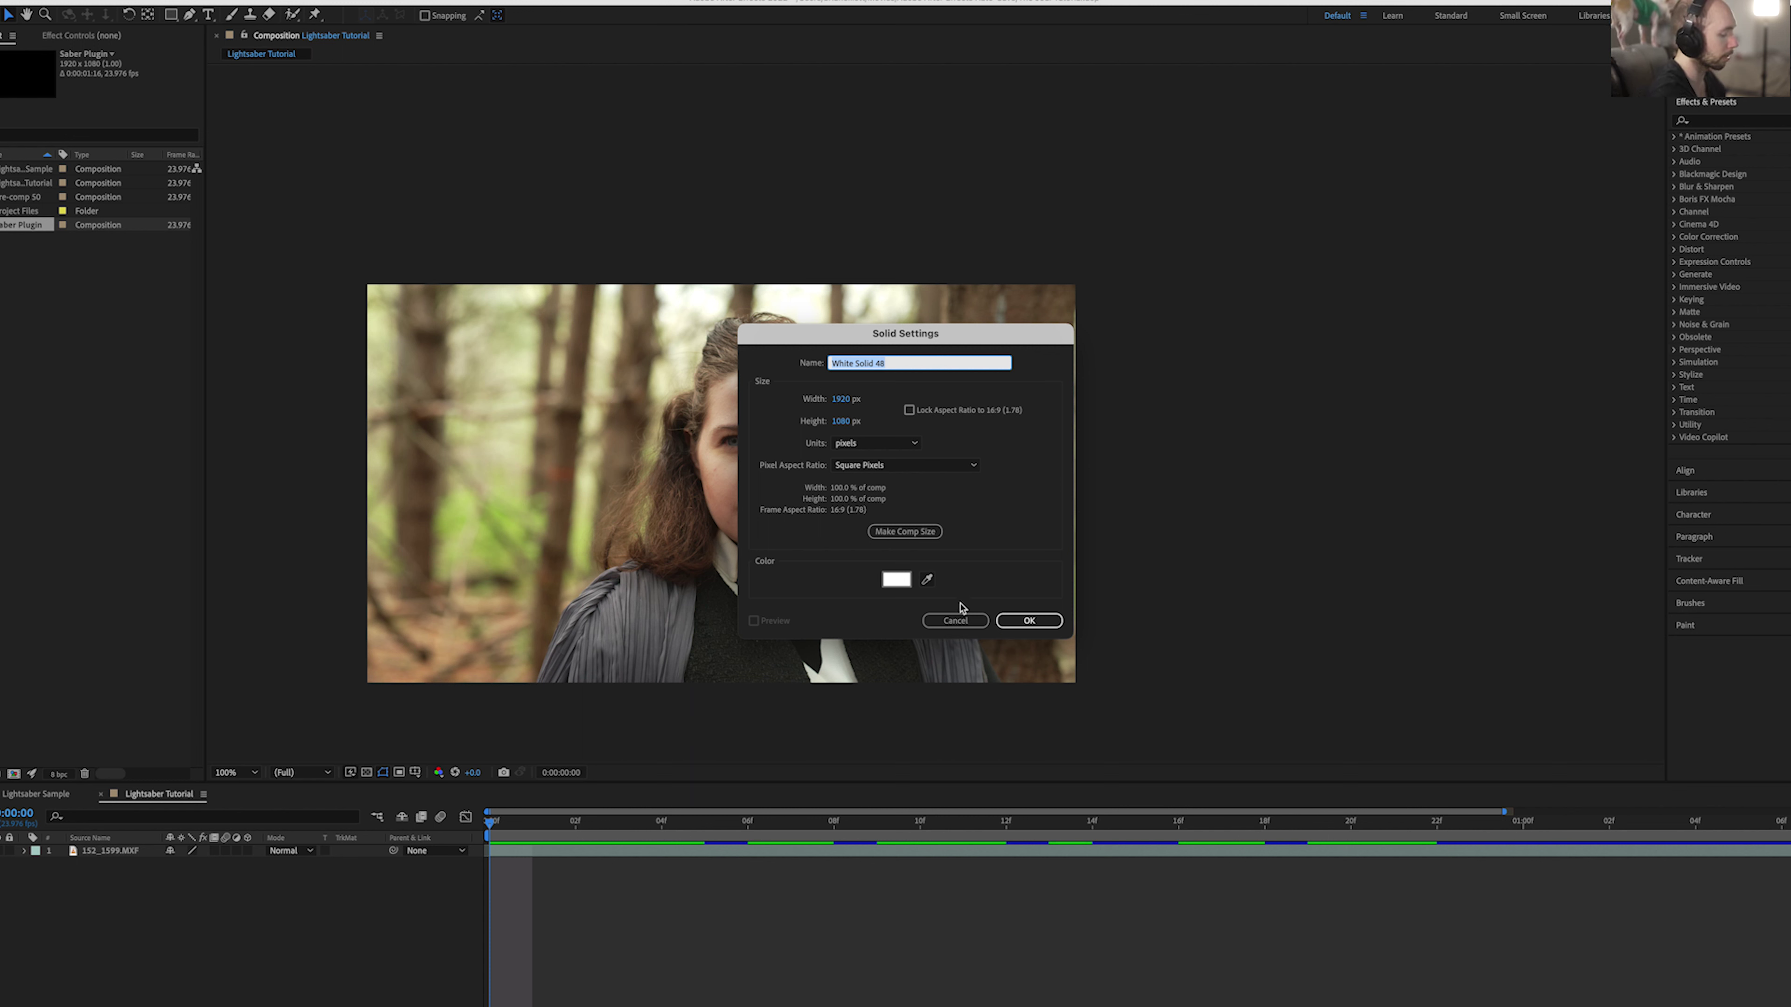
type("Saber")
key("Return")
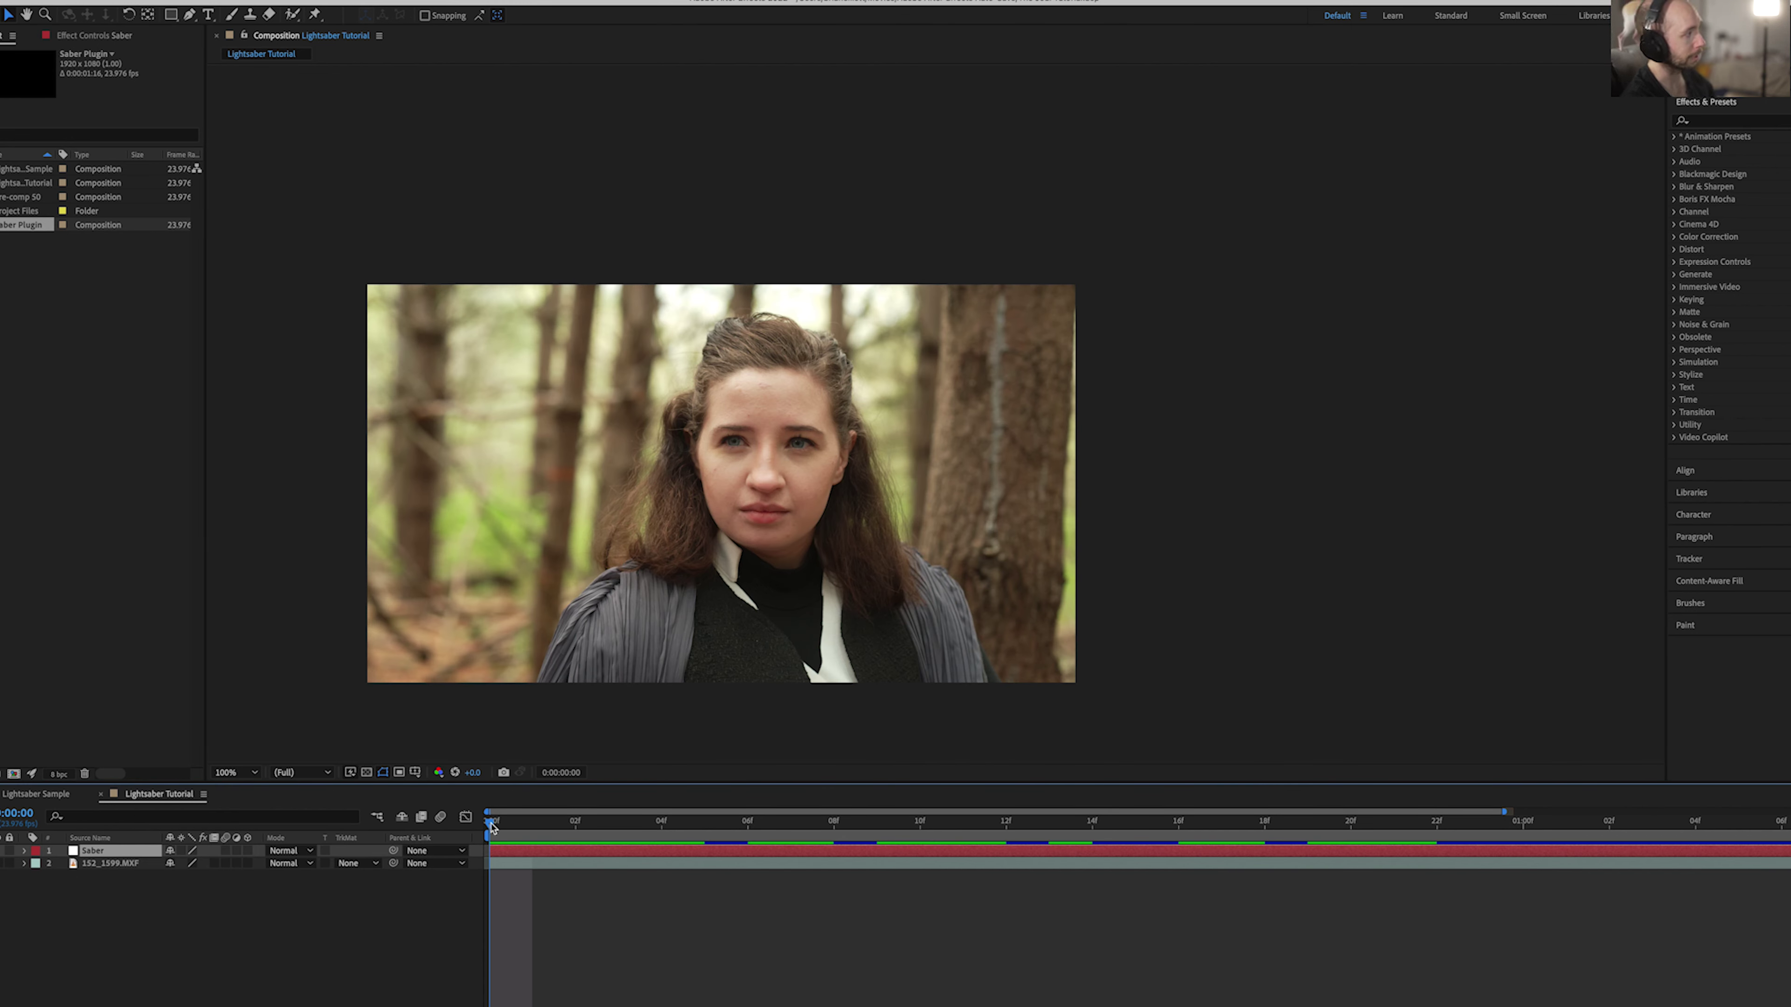
Step: Trim the Saber layer to start at frame 6, then move to frame 7
left_click_drag(492, 827, 767, 831)
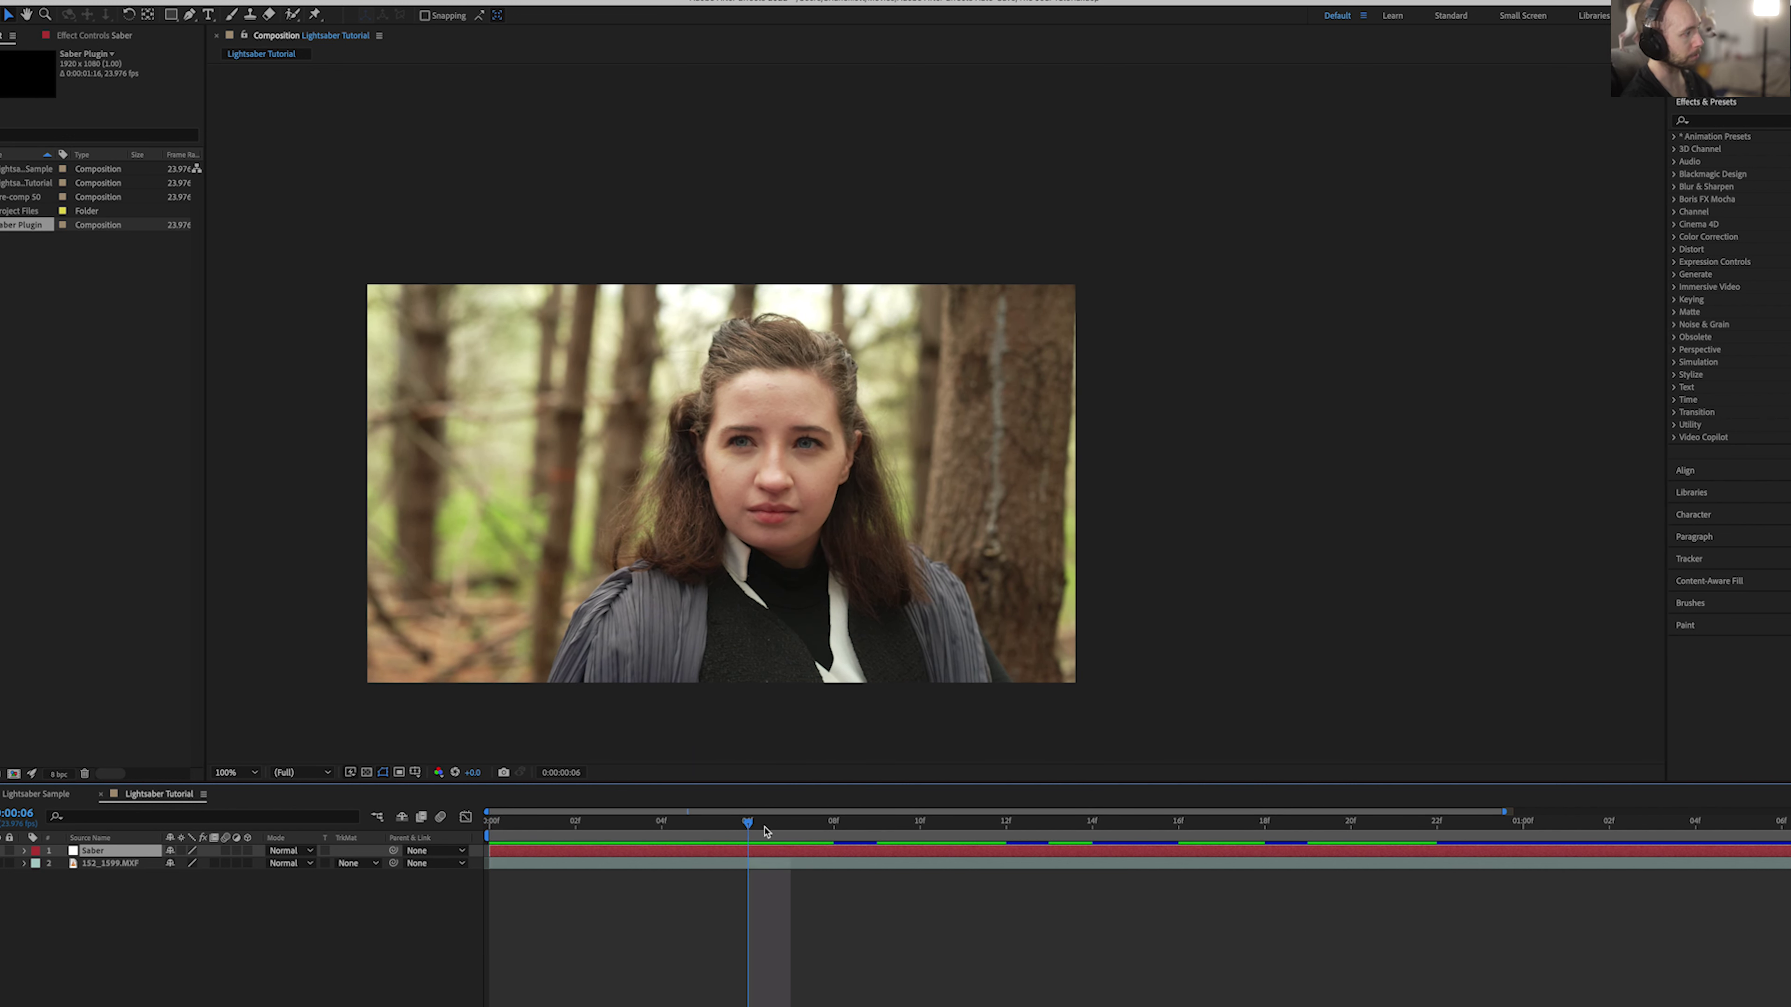
left_click_drag(493, 852, 747, 852)
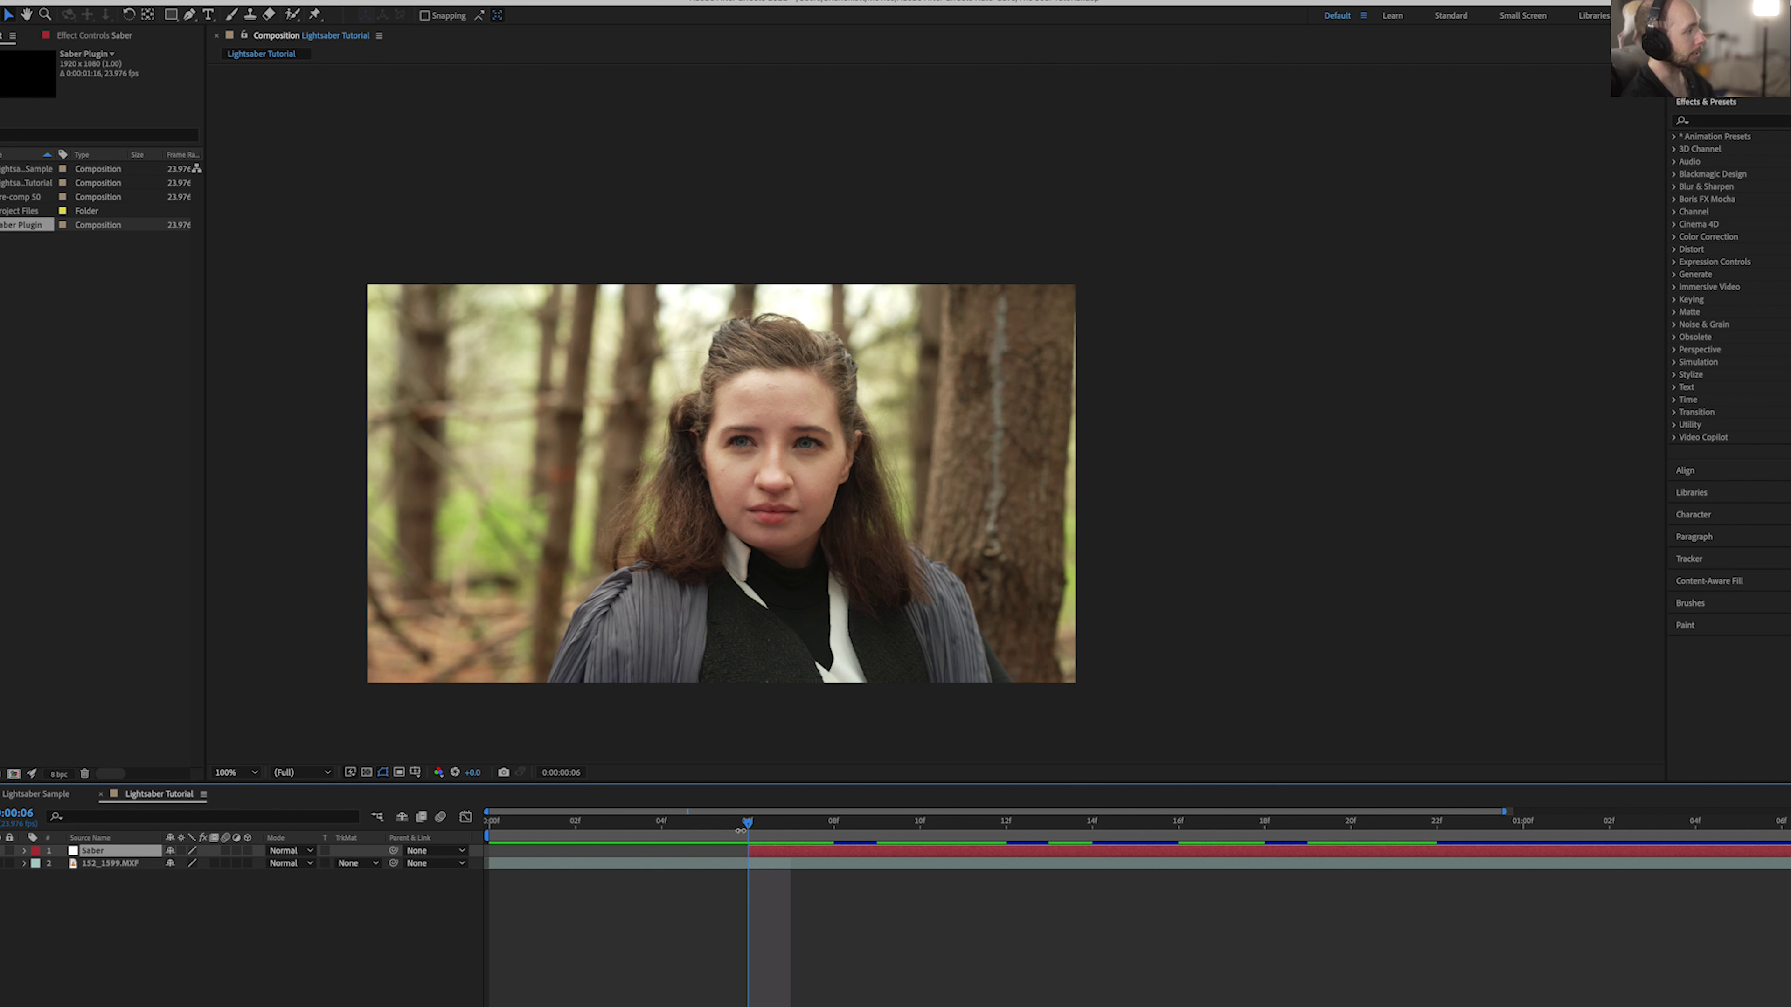
left_click_drag(749, 826, 811, 834)
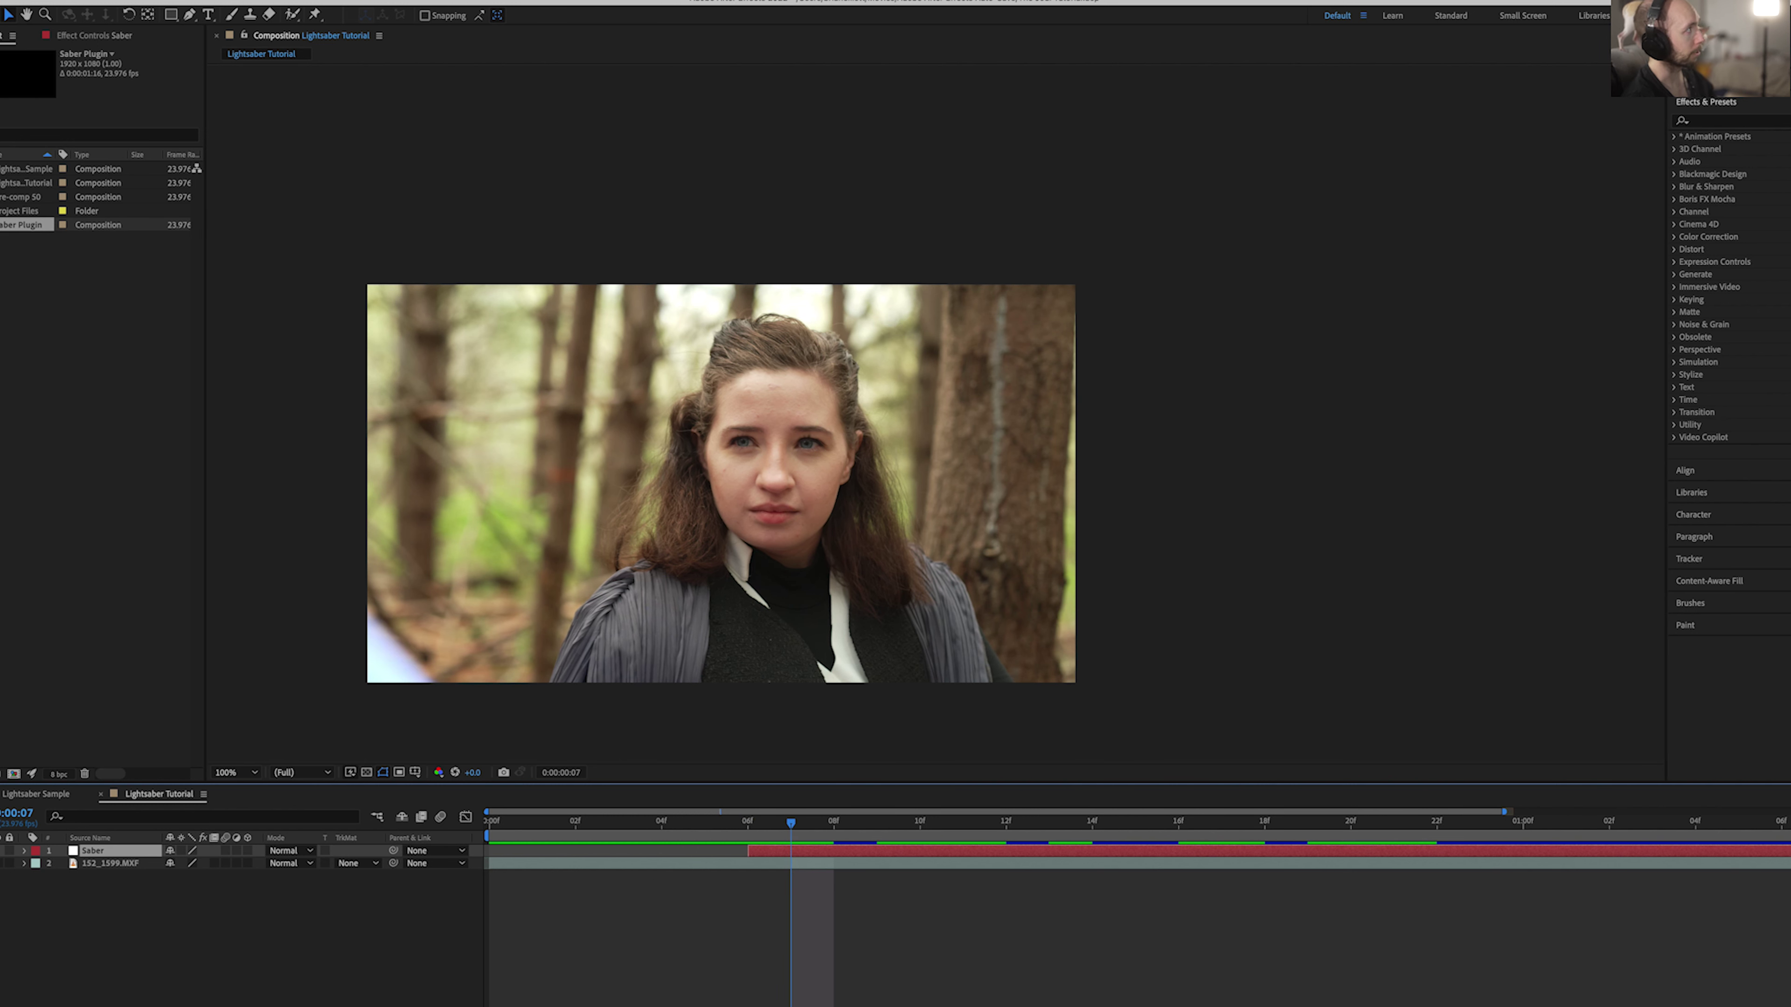
Step: Draw a closed four-point mask on the Saber layer at the frame's lower-left corner
left_click(189, 15)
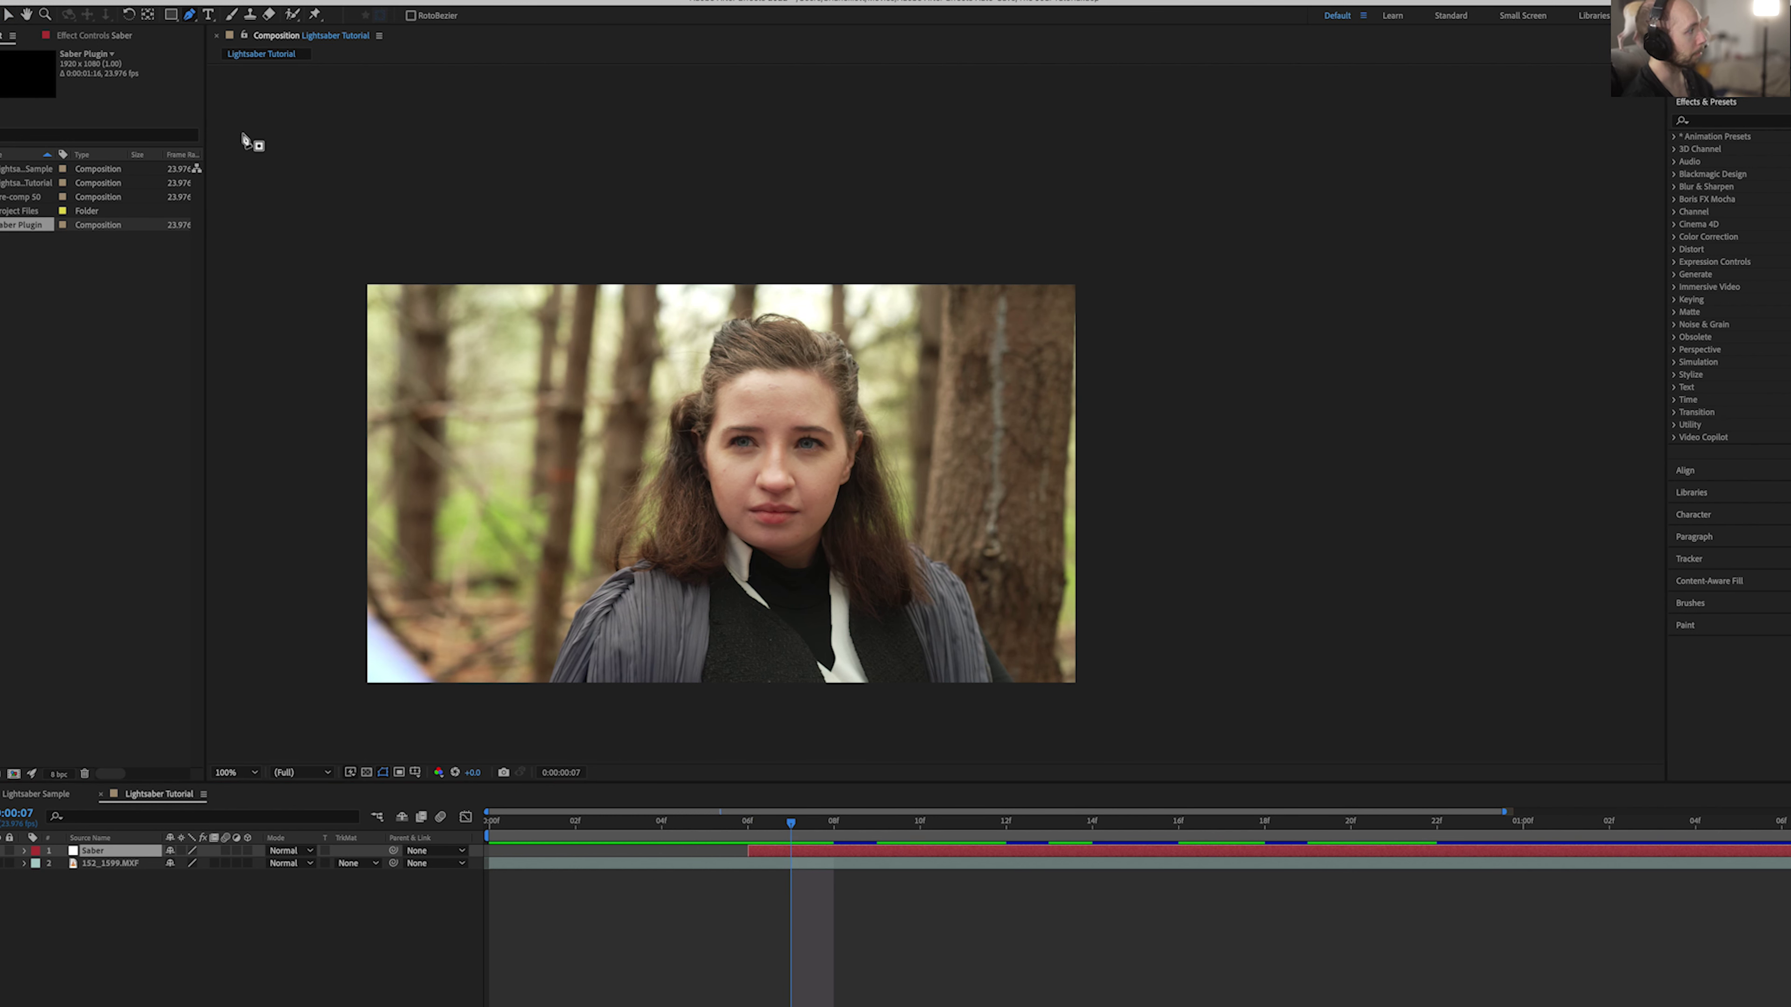
left_click(347, 602)
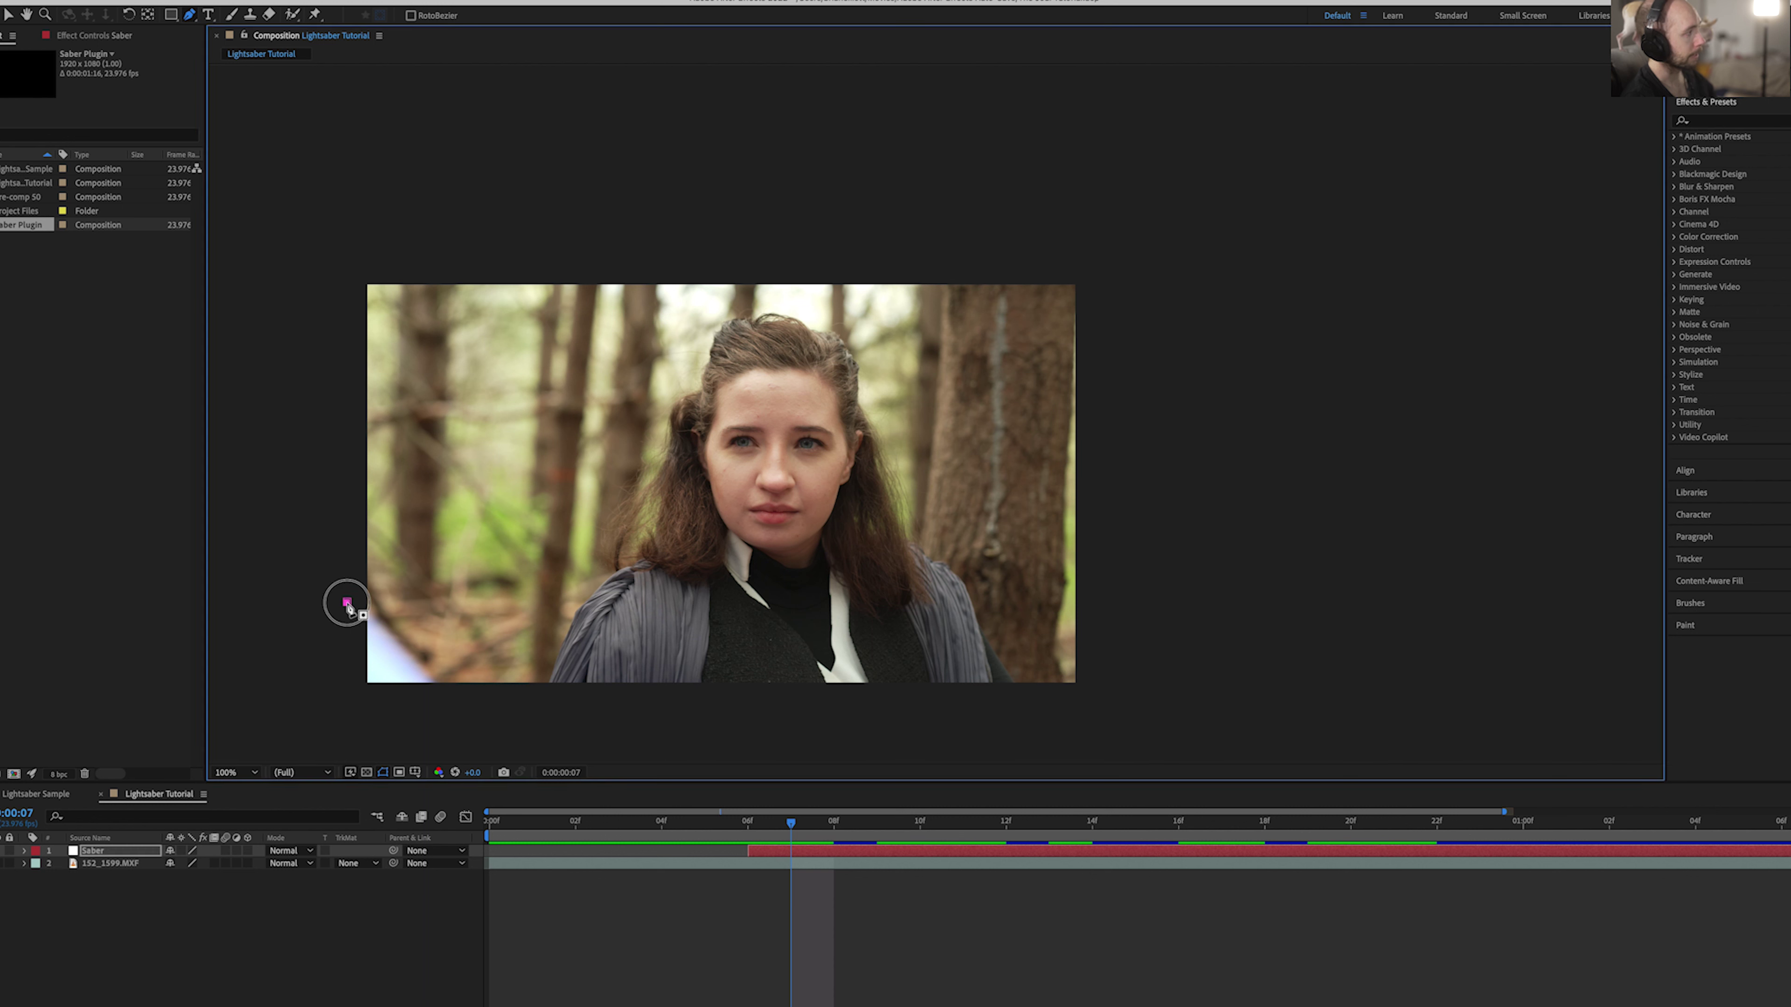
left_click(313, 635)
left_click(399, 728)
left_click(465, 705)
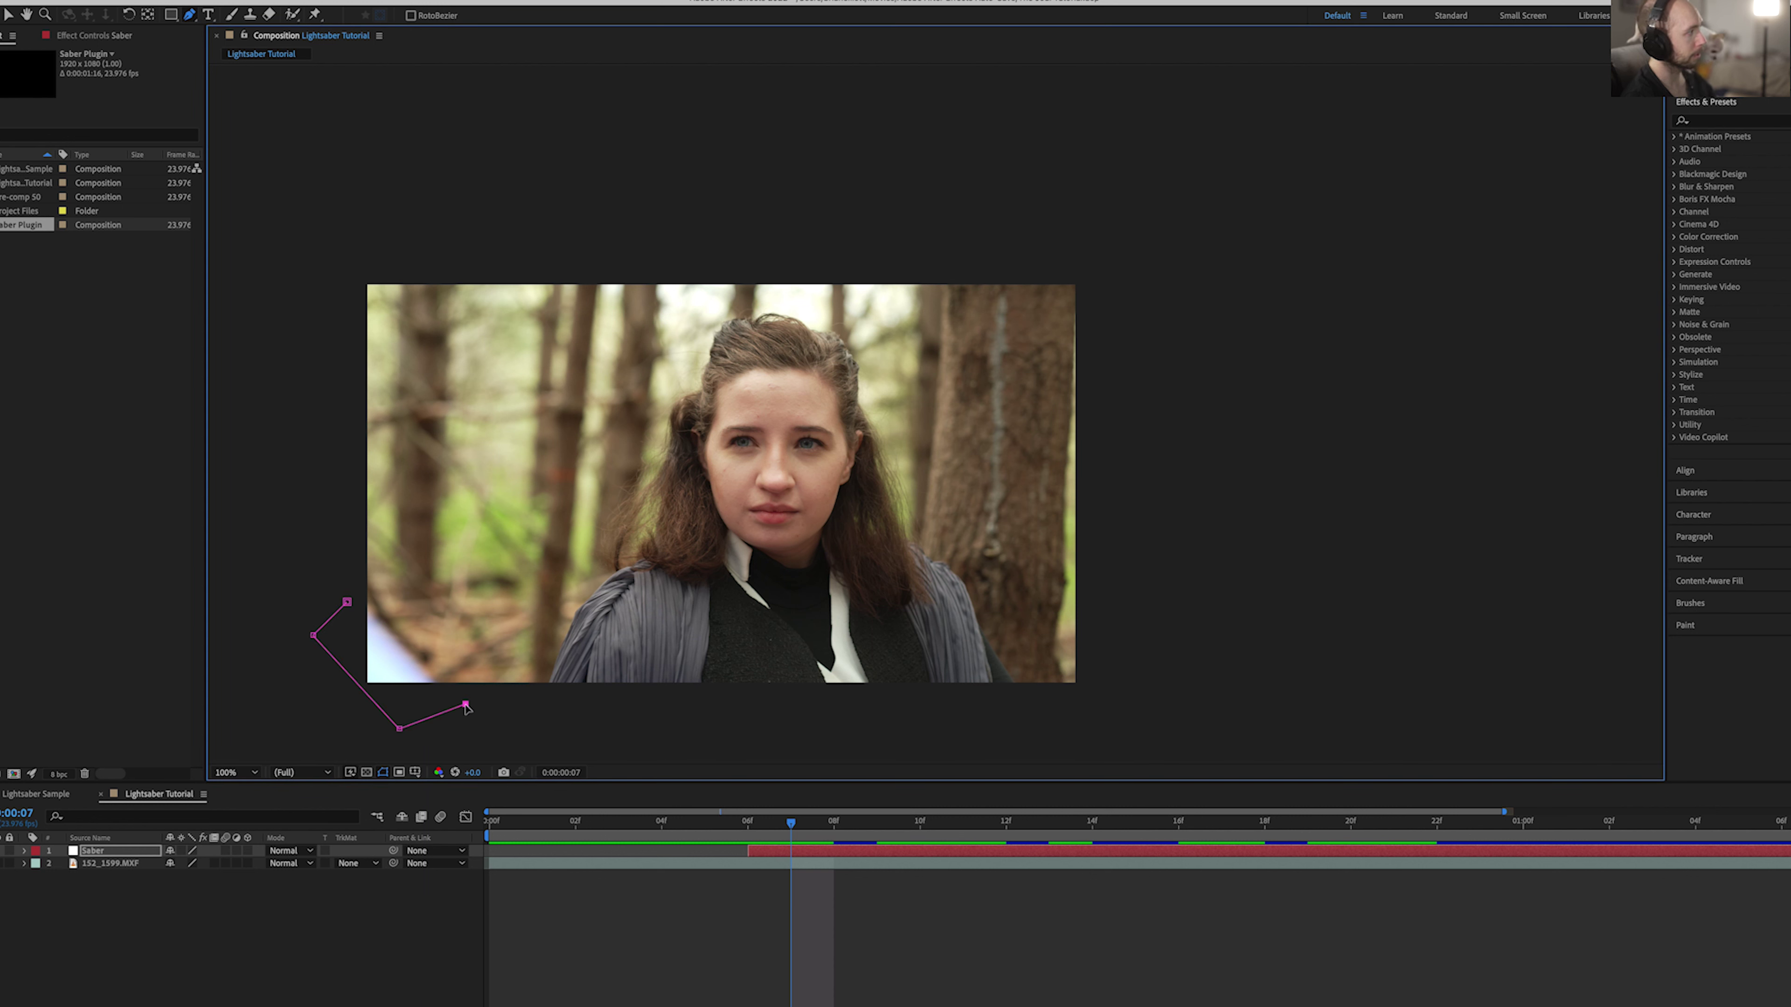
left_click(348, 603)
Step: Try extra rounded mask points, then undo back to the four-point shape and show mask properties
left_click_drag(347, 602, 354, 598)
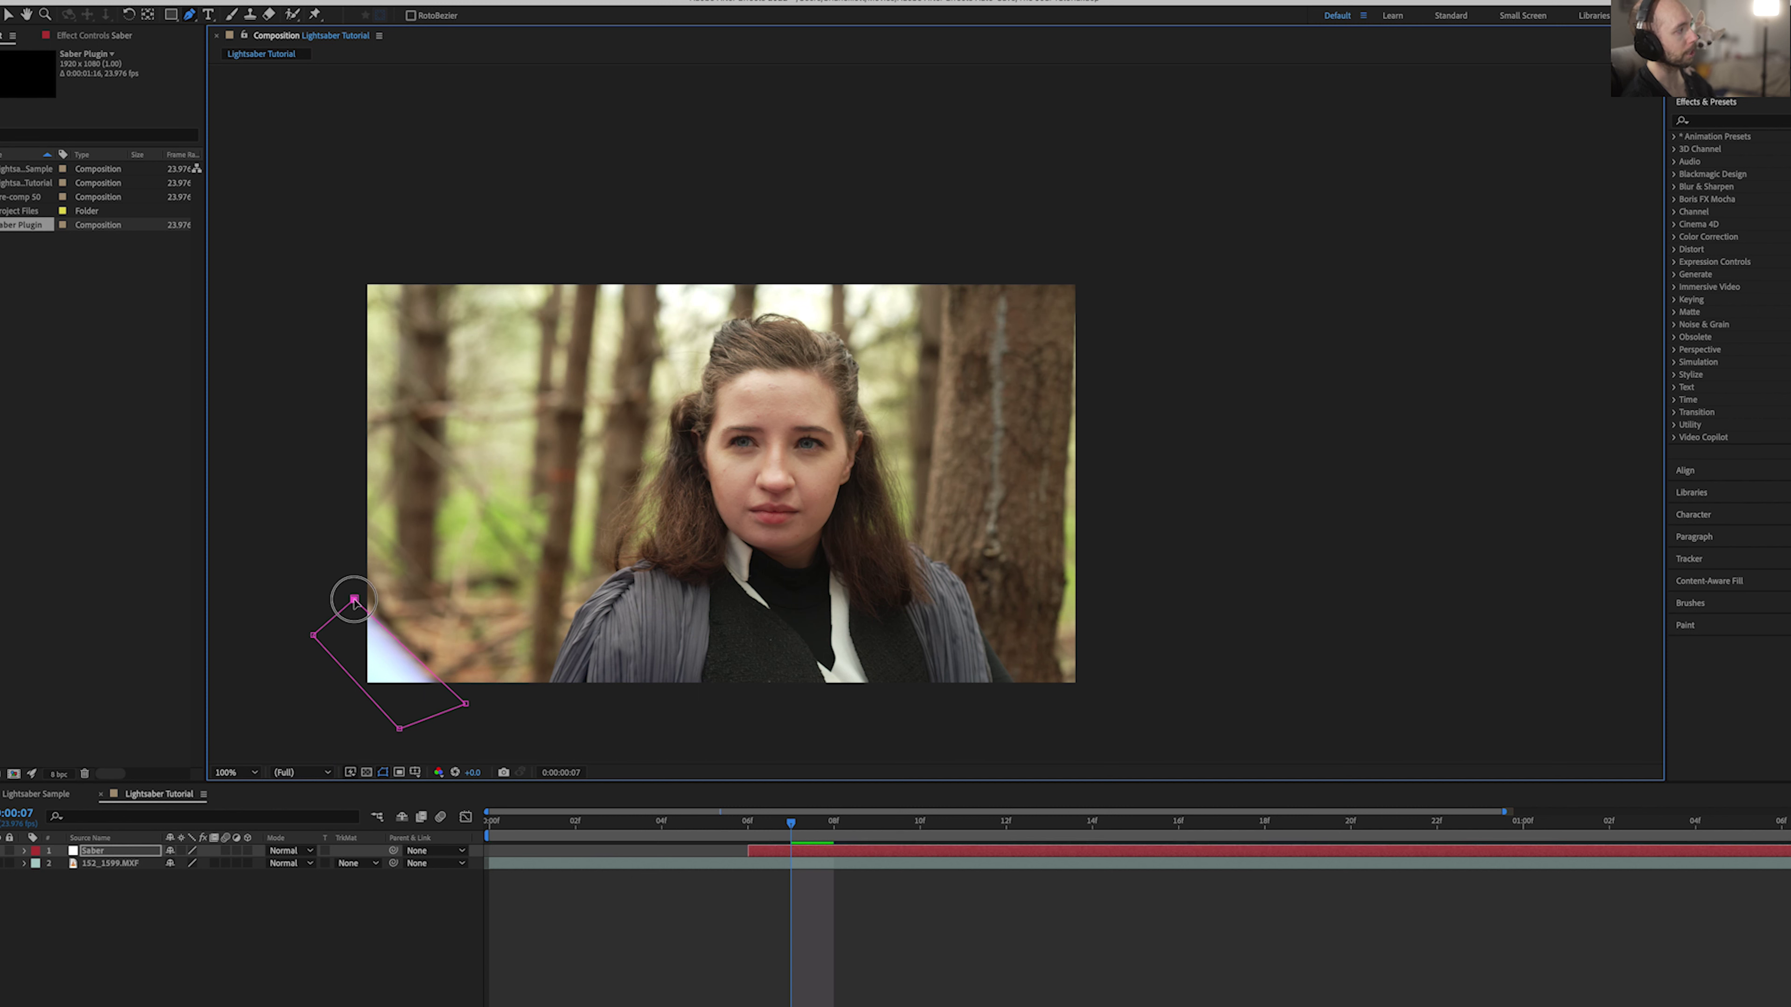
left_click(326, 624)
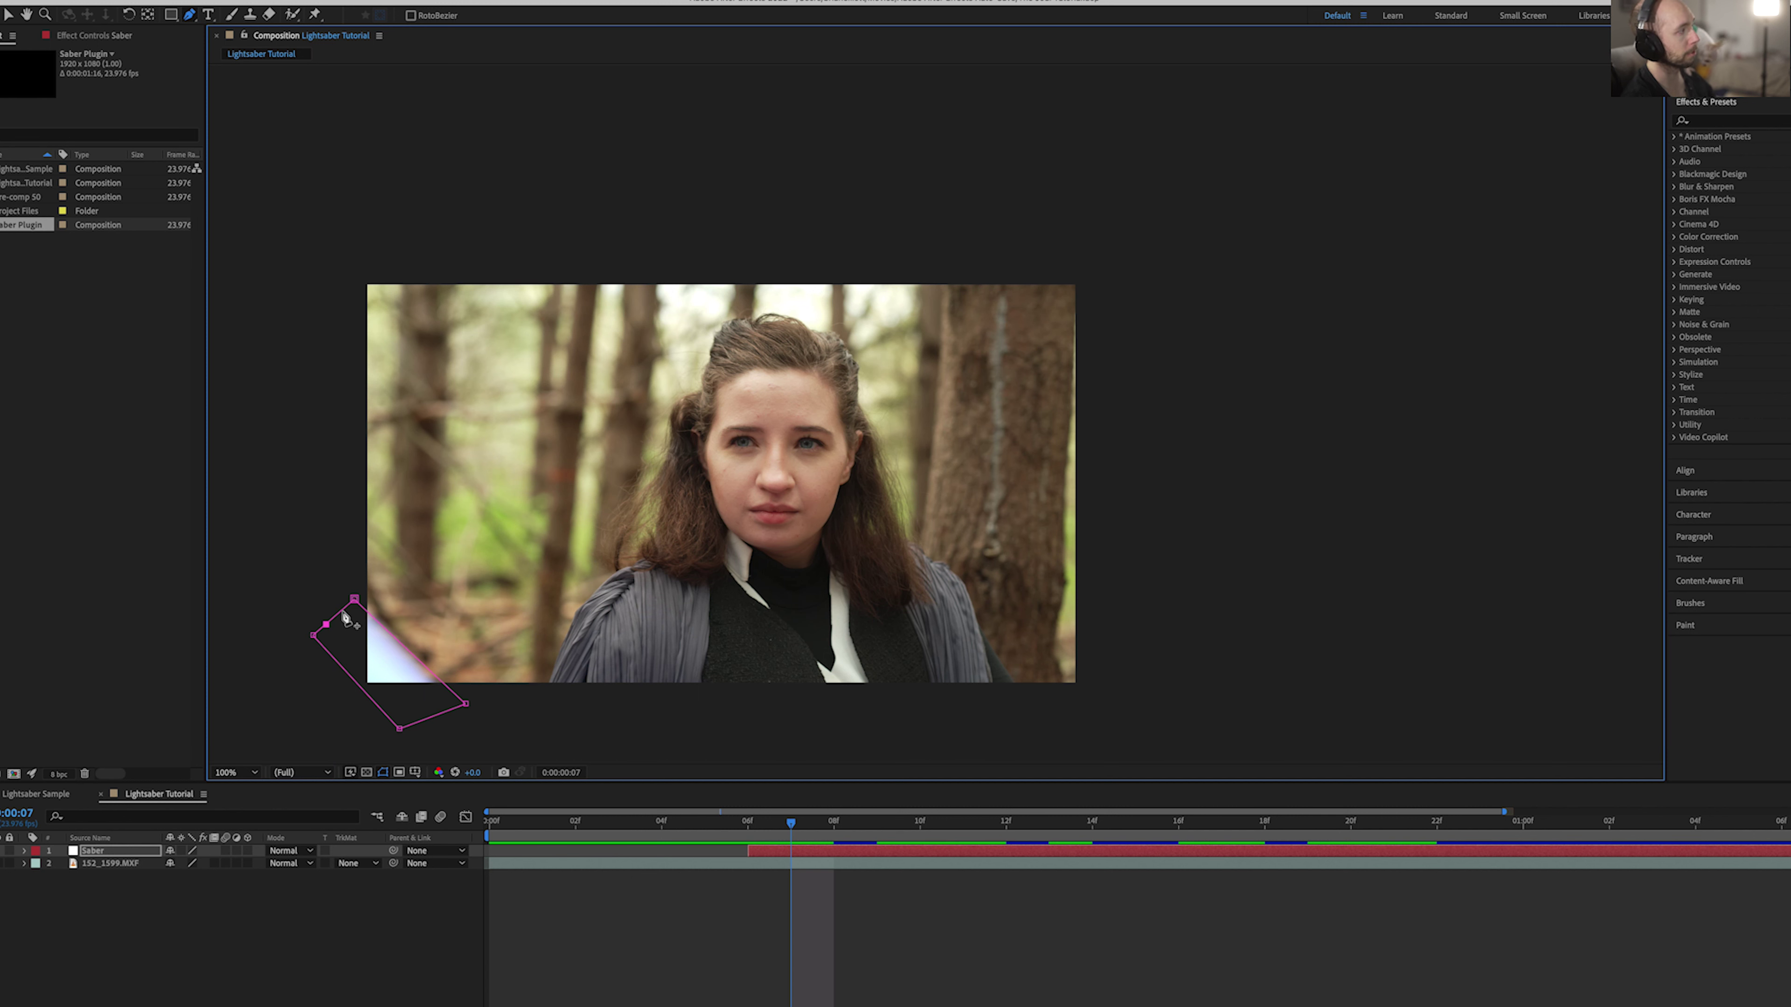
left_click(336, 604)
left_click(328, 619)
left_click_drag(327, 620, 323, 613)
left_click(420, 722)
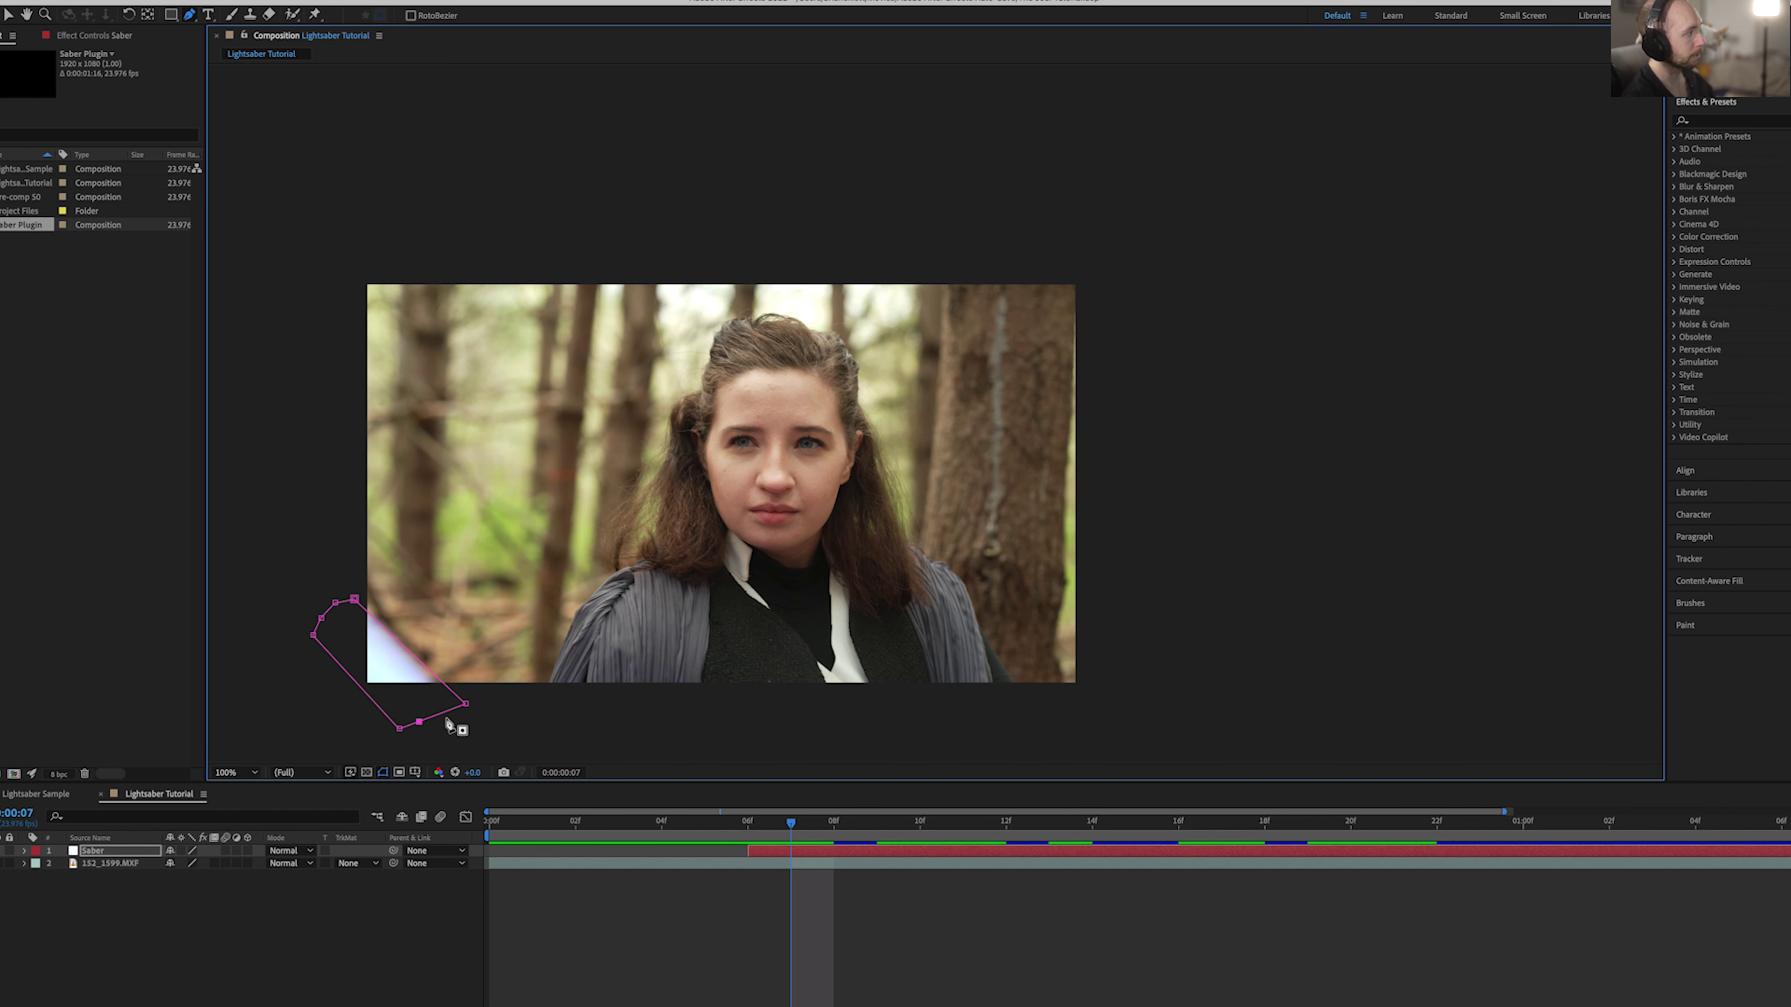
mouse_move(446, 714)
left_mouse_down()
mouse_move(420, 722)
mouse_move(431, 733)
left_mouse_up()
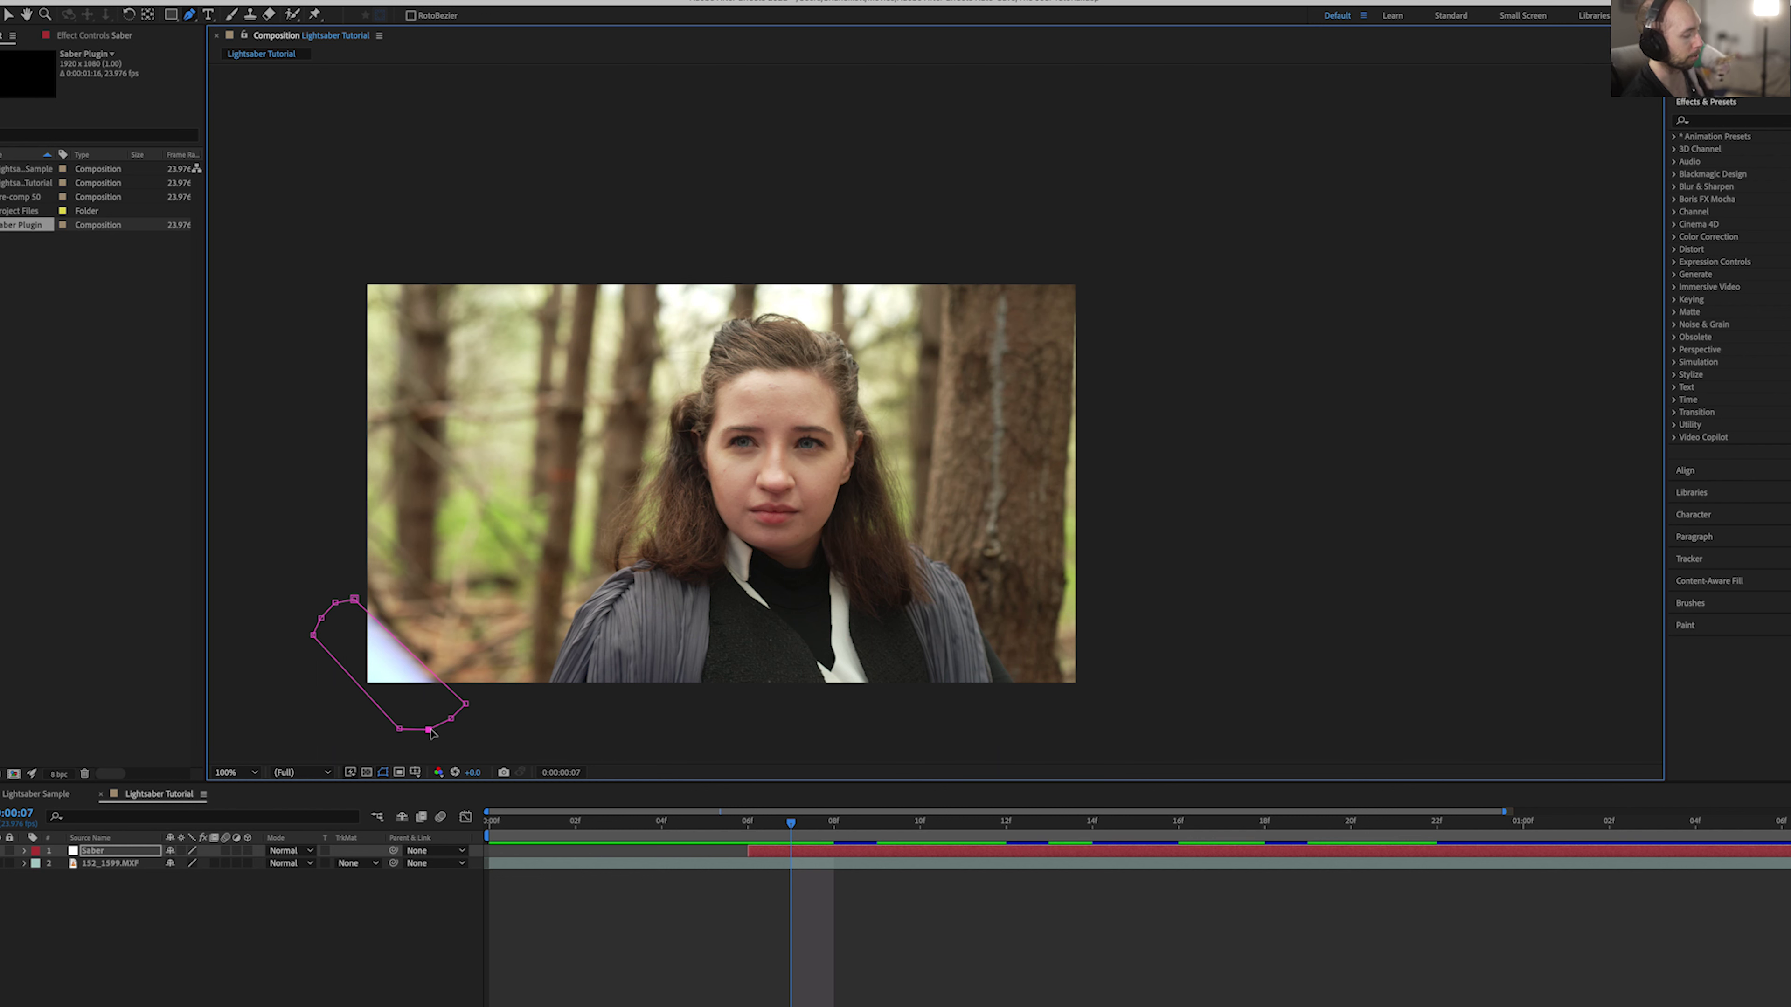
key("ctrl+z")
key("ctrl+z")
key("ctrl+z")
key("ctrl+z")
key("ctrl+z")
key("ctrl+z")
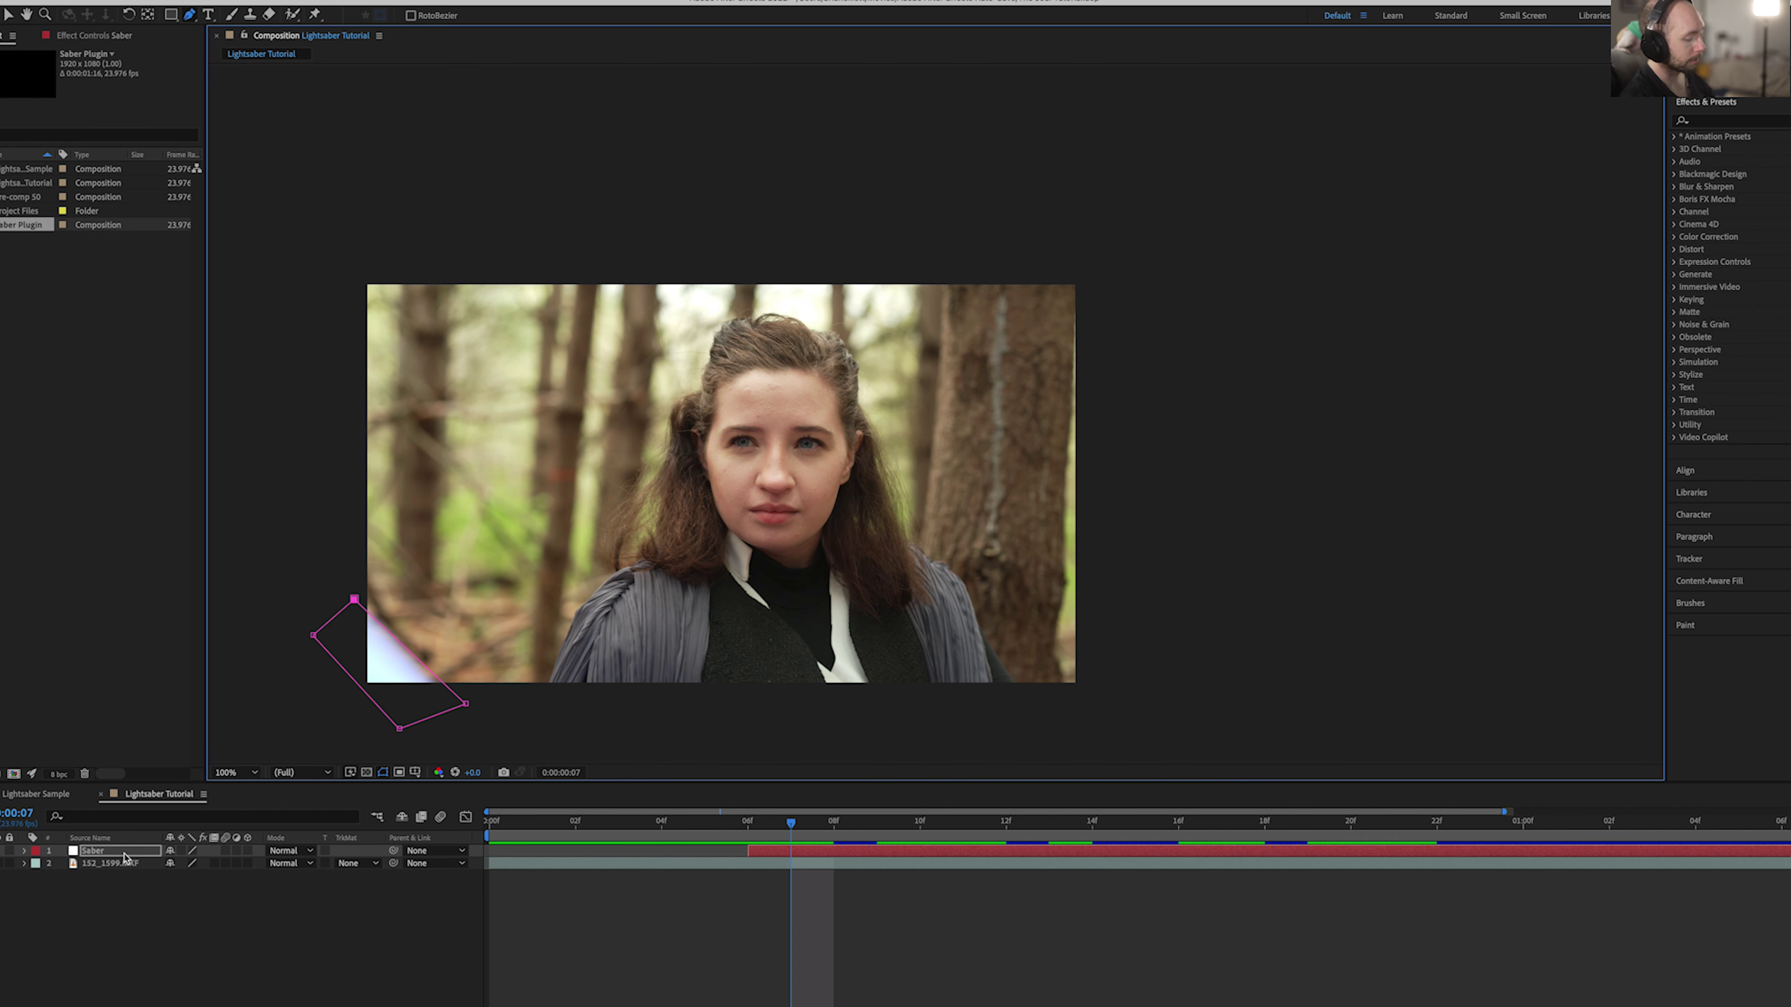
key("m")
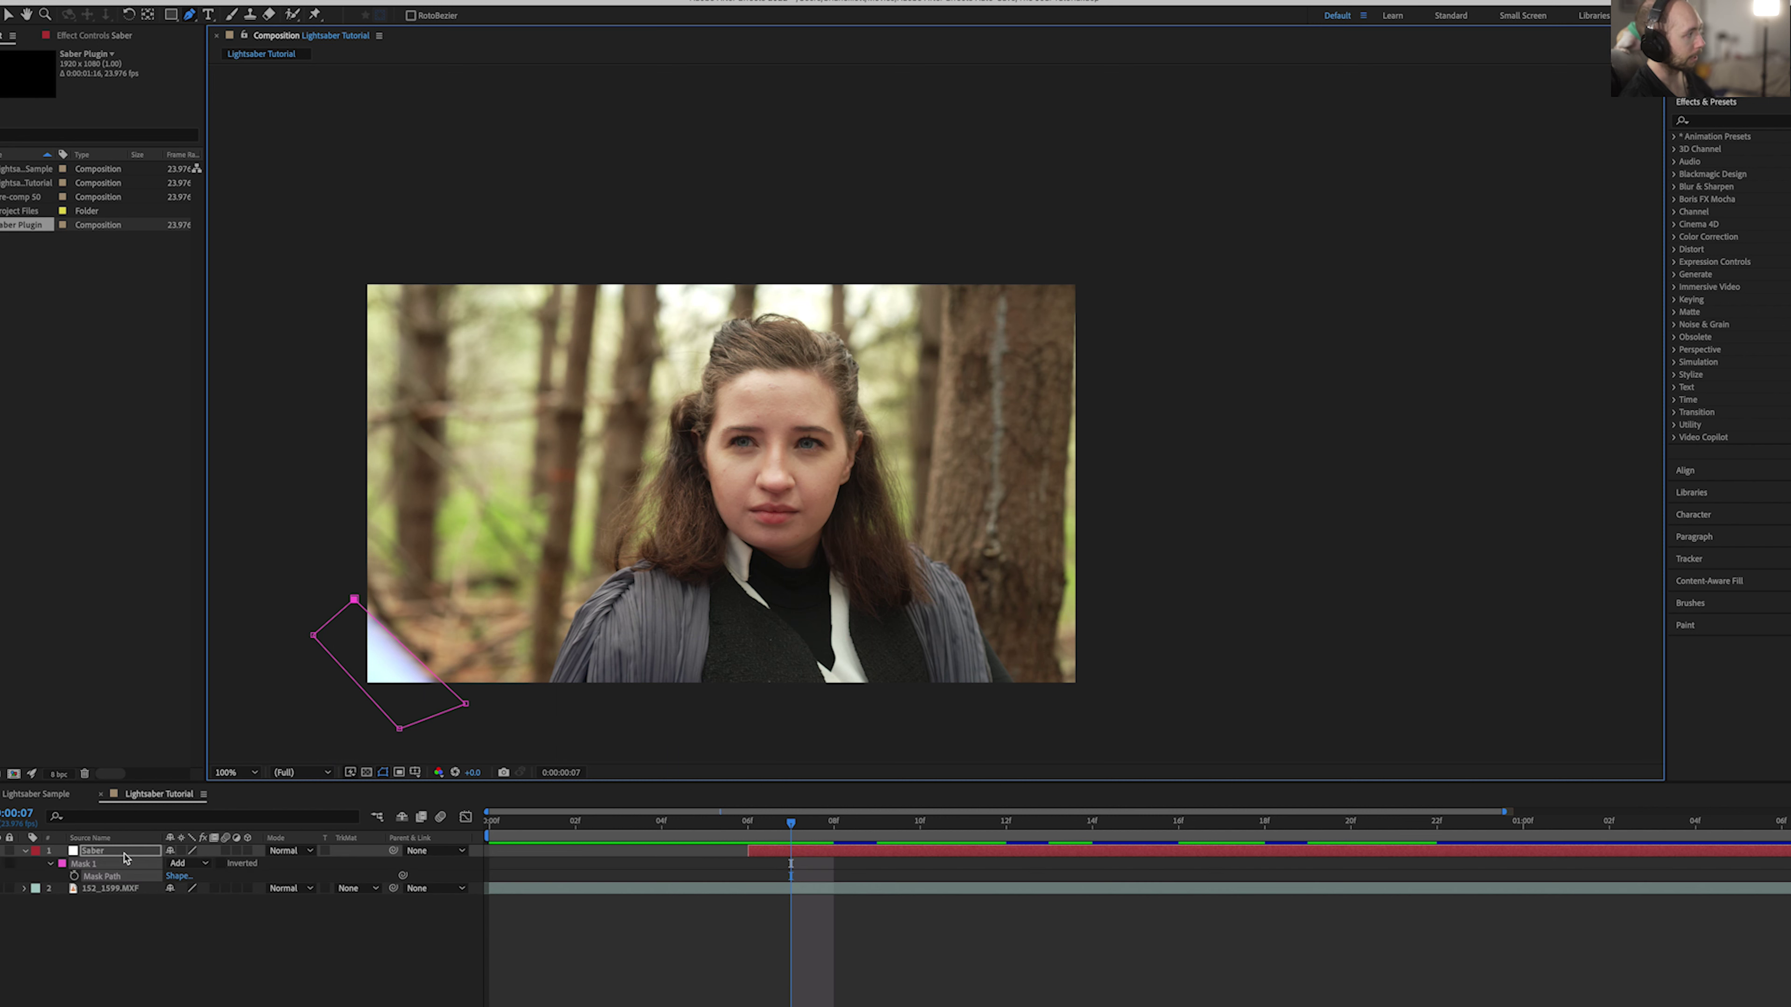
Step: Start keyframing the Saber Mask Path and shift the mask down-left at frame 6
left_click(74, 877)
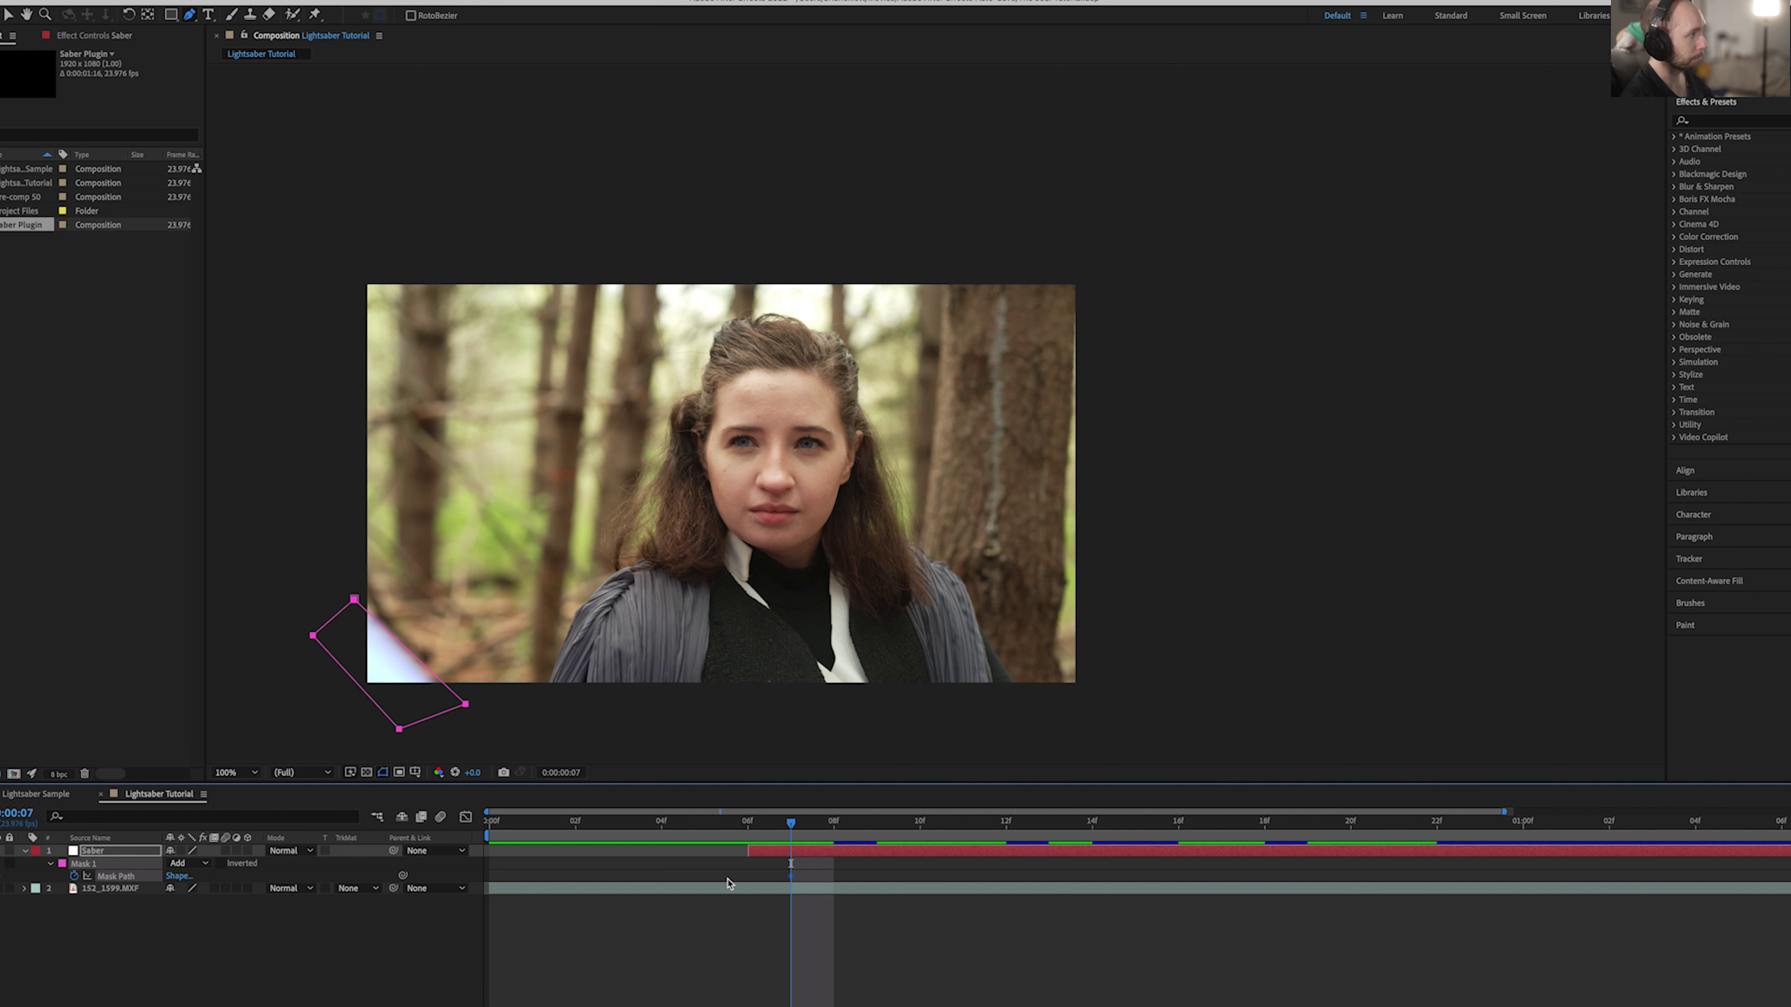
left_click_drag(789, 830, 747, 831)
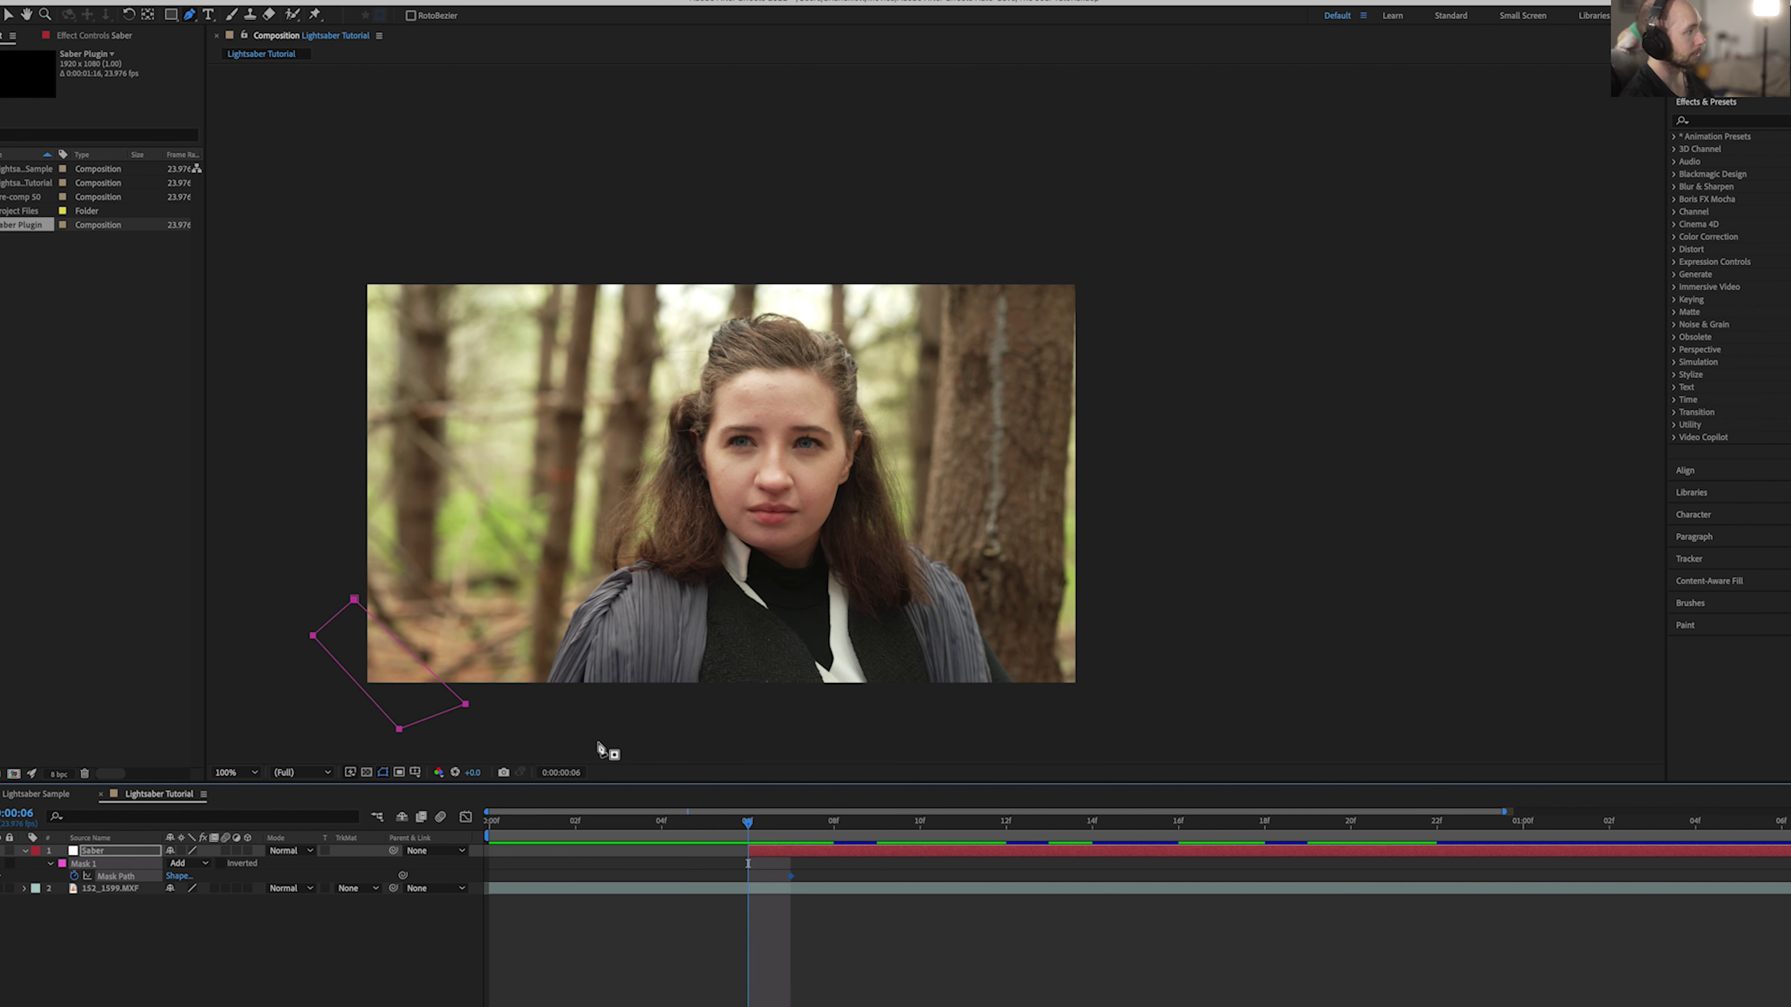
left_click_drag(312, 636, 260, 670)
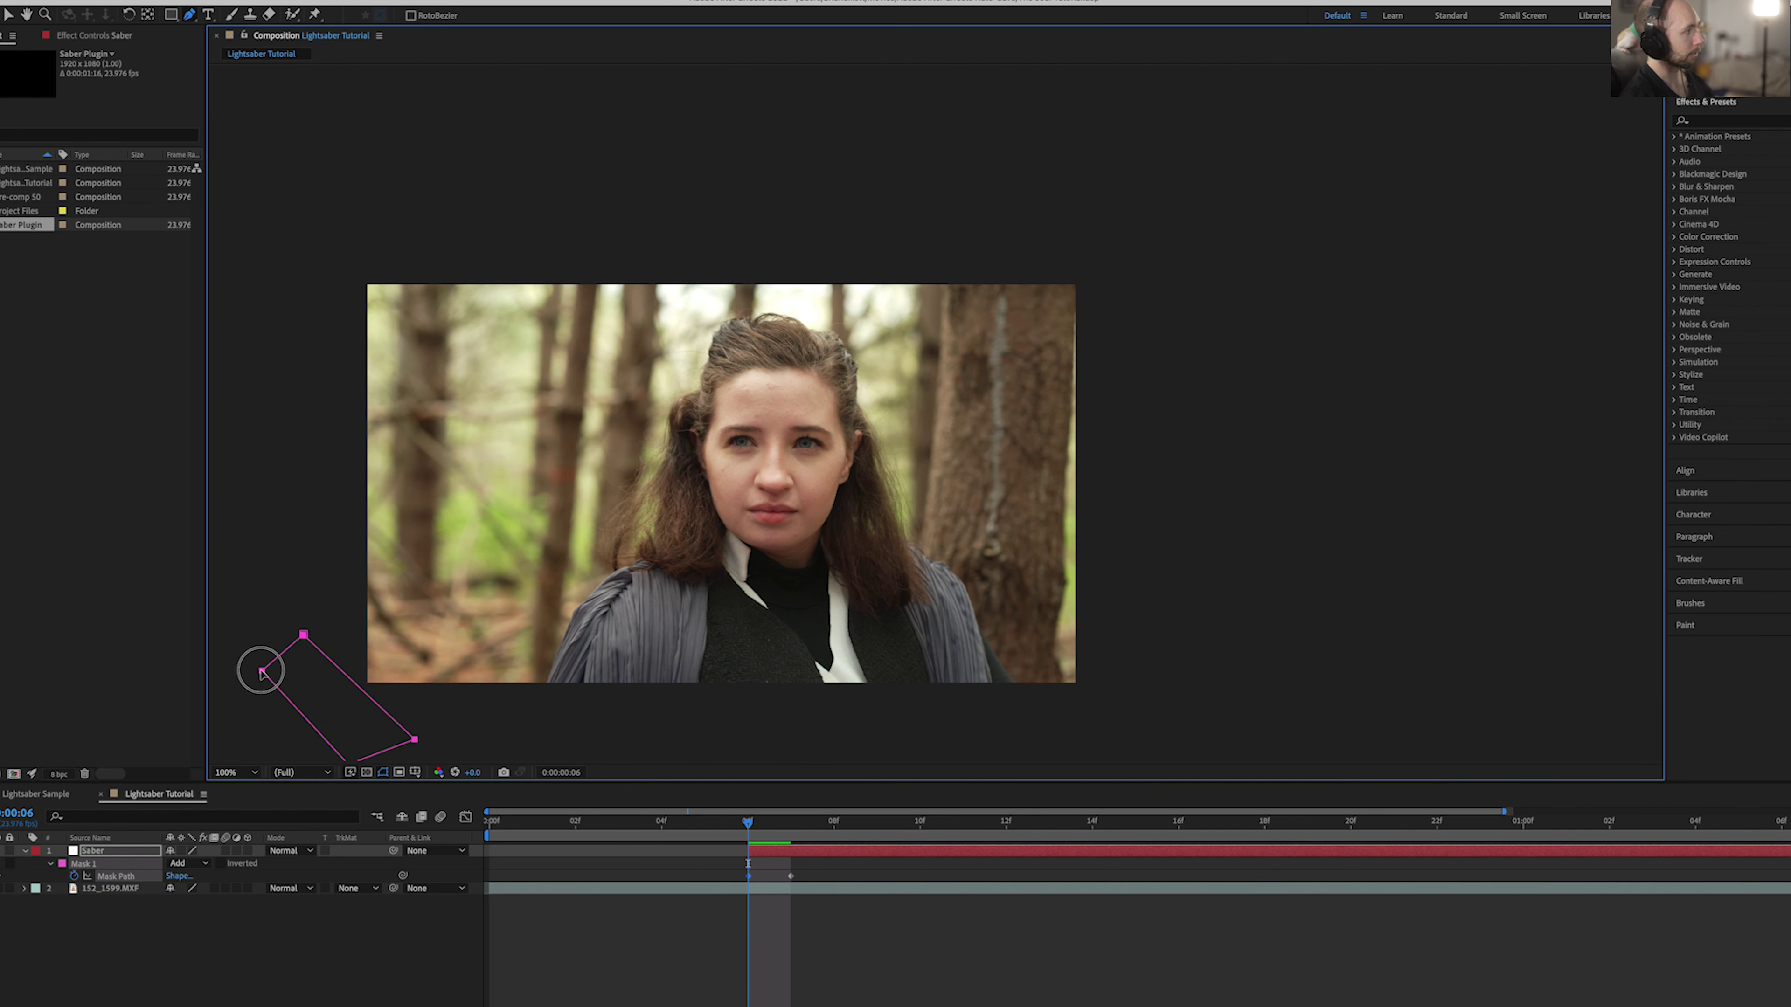
Step: At frame 8, reshape the mask vertices to cover the blade's full length, then go to frame 9
left_click_drag(751, 827, 822, 826)
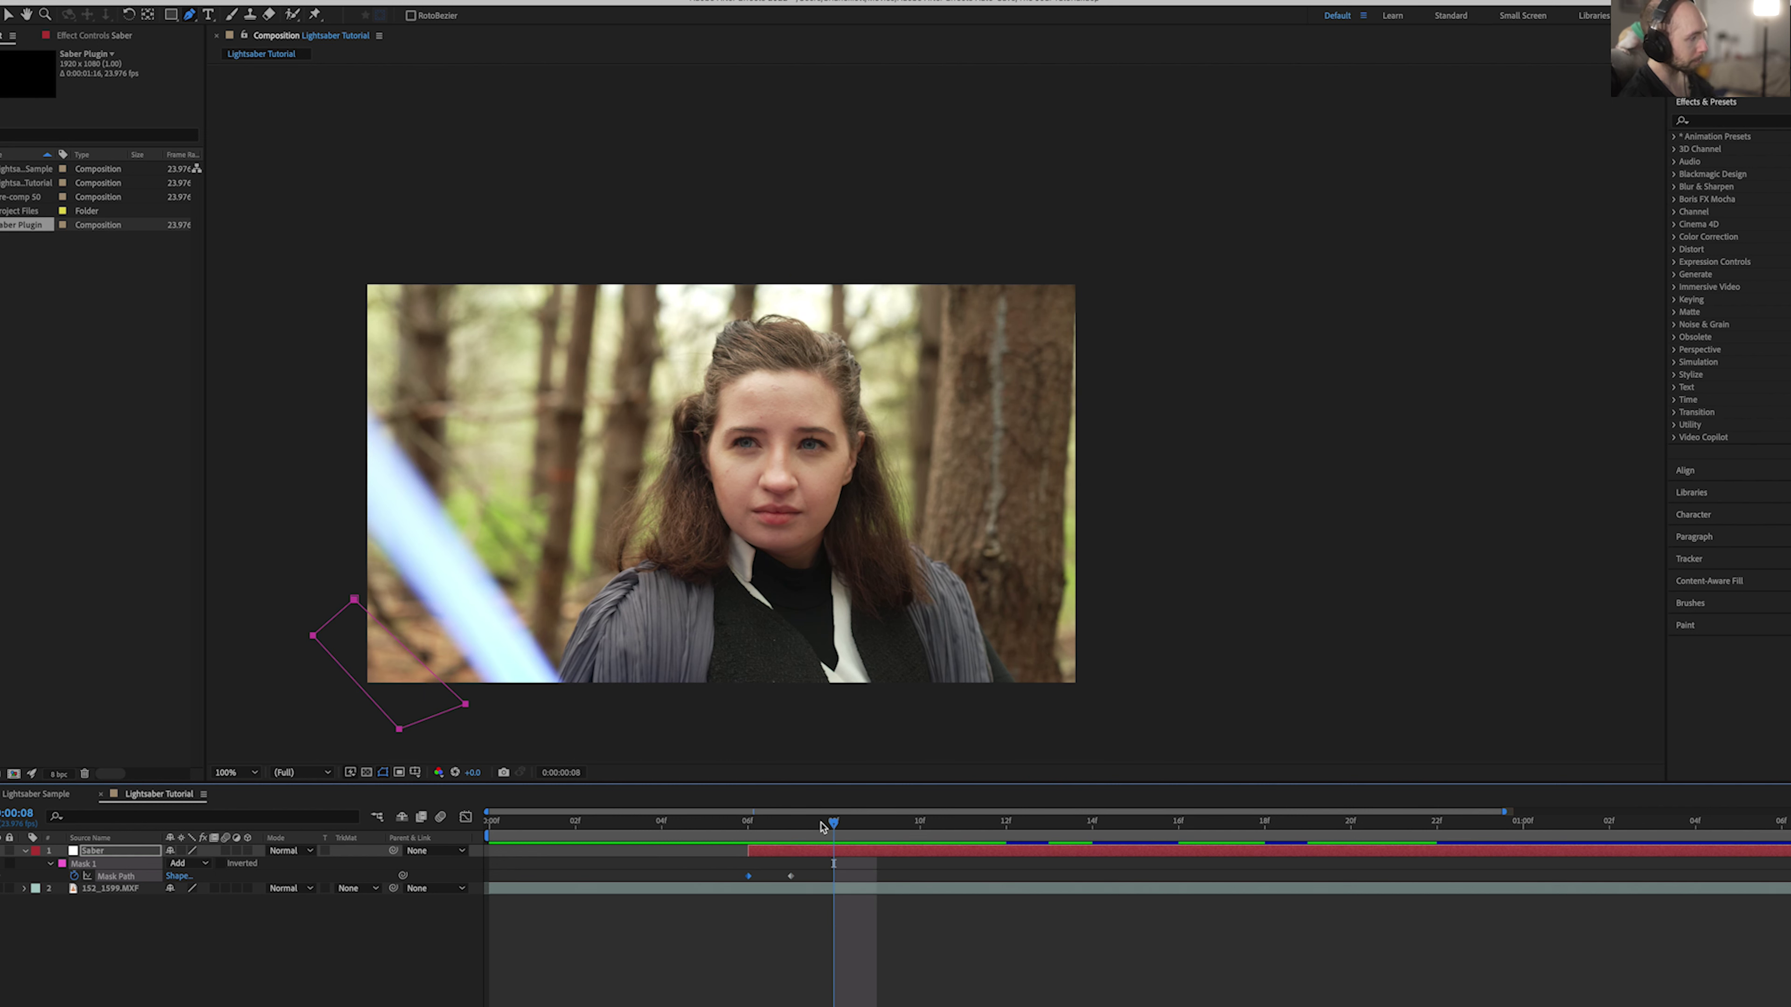
left_click_drag(354, 600, 373, 458)
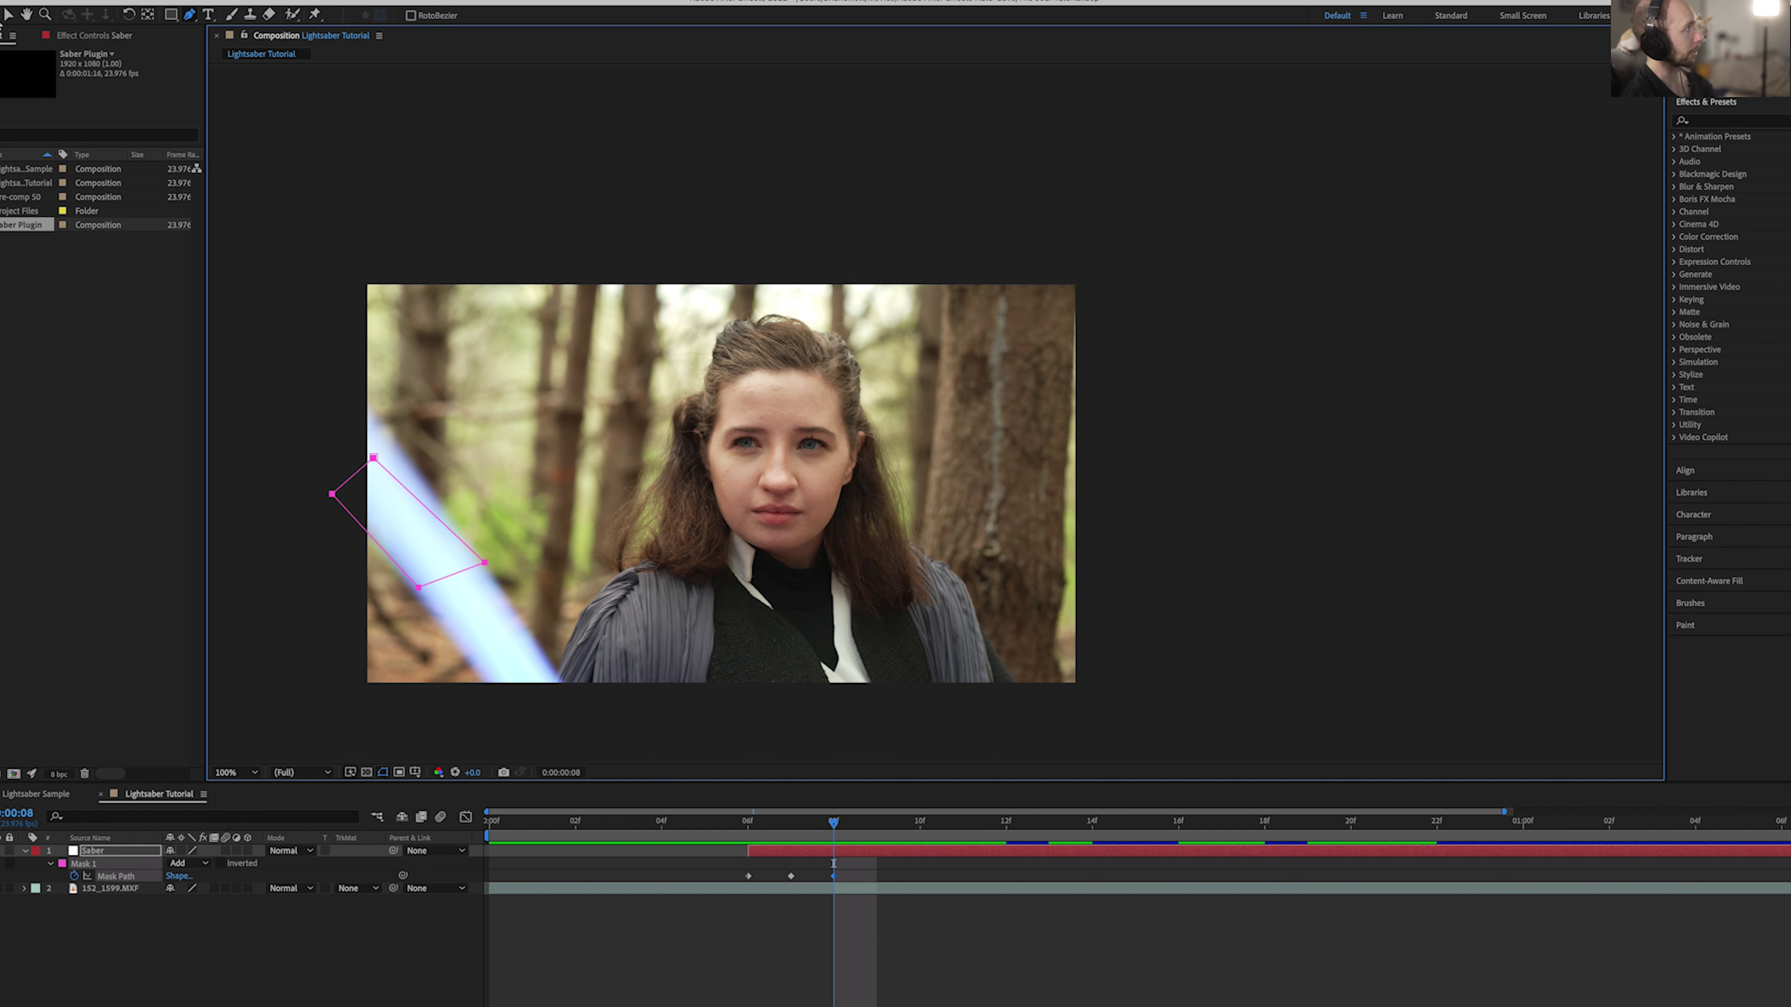
left_click(8, 15)
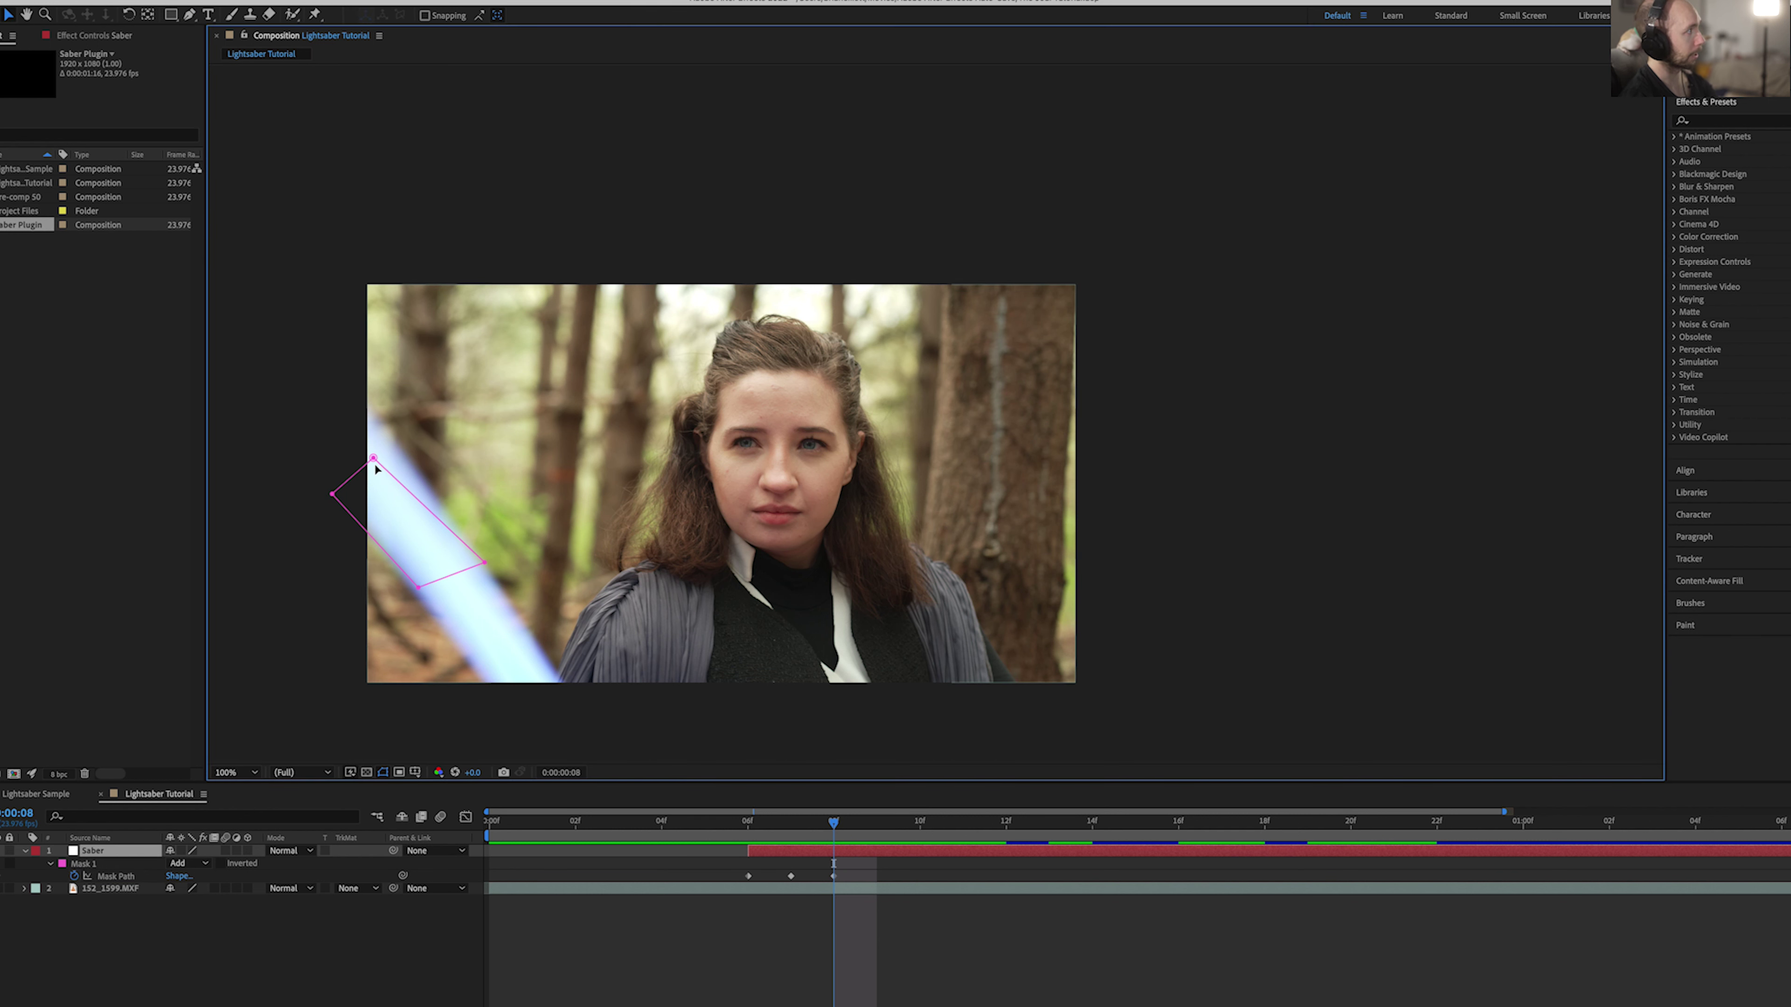
left_click_drag(373, 458, 361, 390)
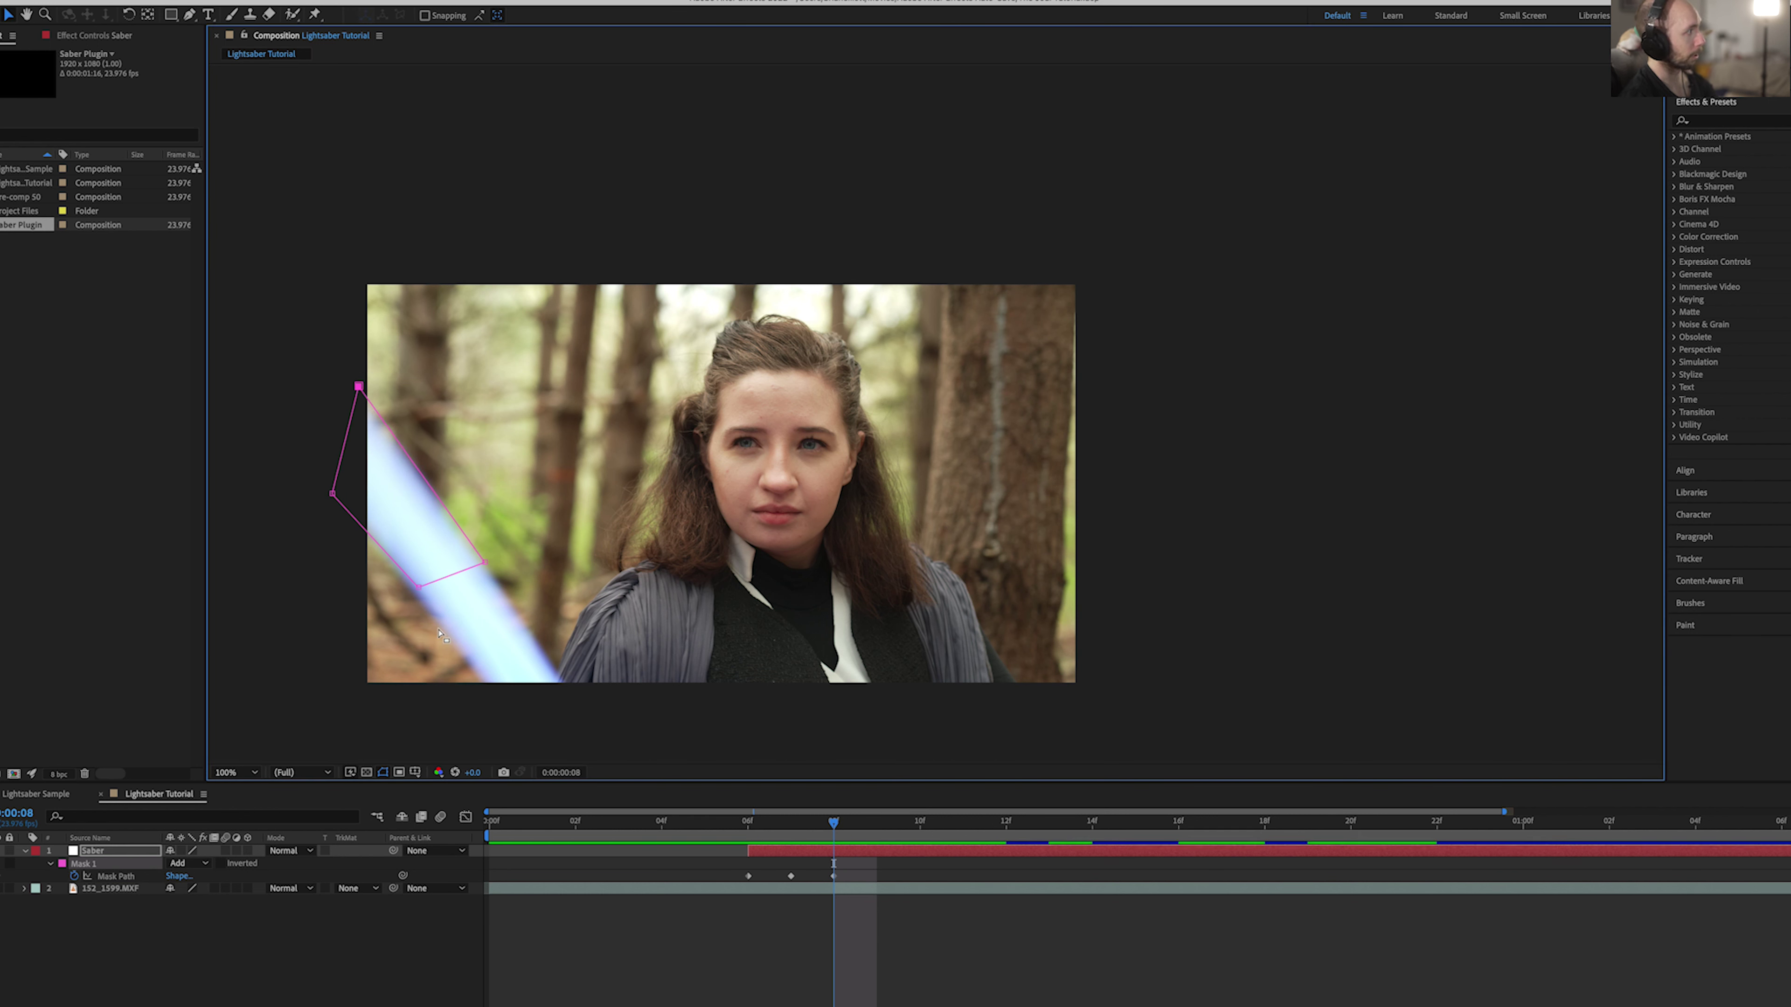
left_click_drag(423, 587, 494, 702)
left_click_drag(485, 563, 623, 696)
key("Page_Down")
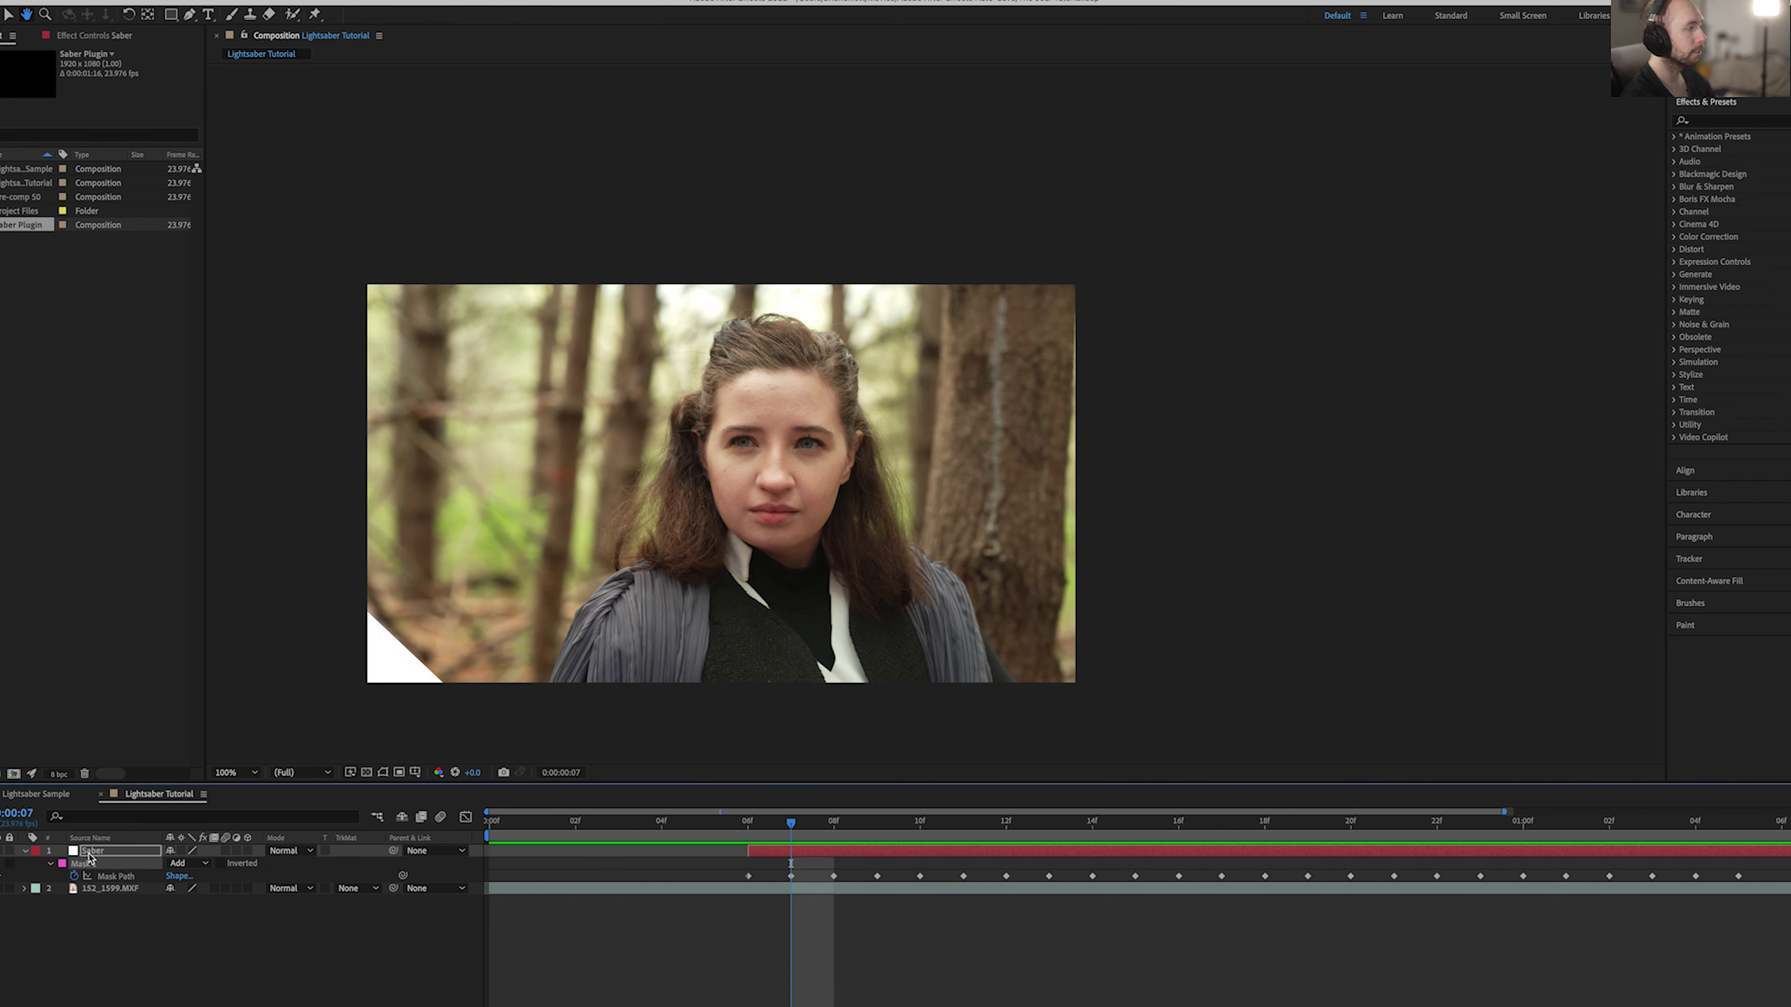
key("space")
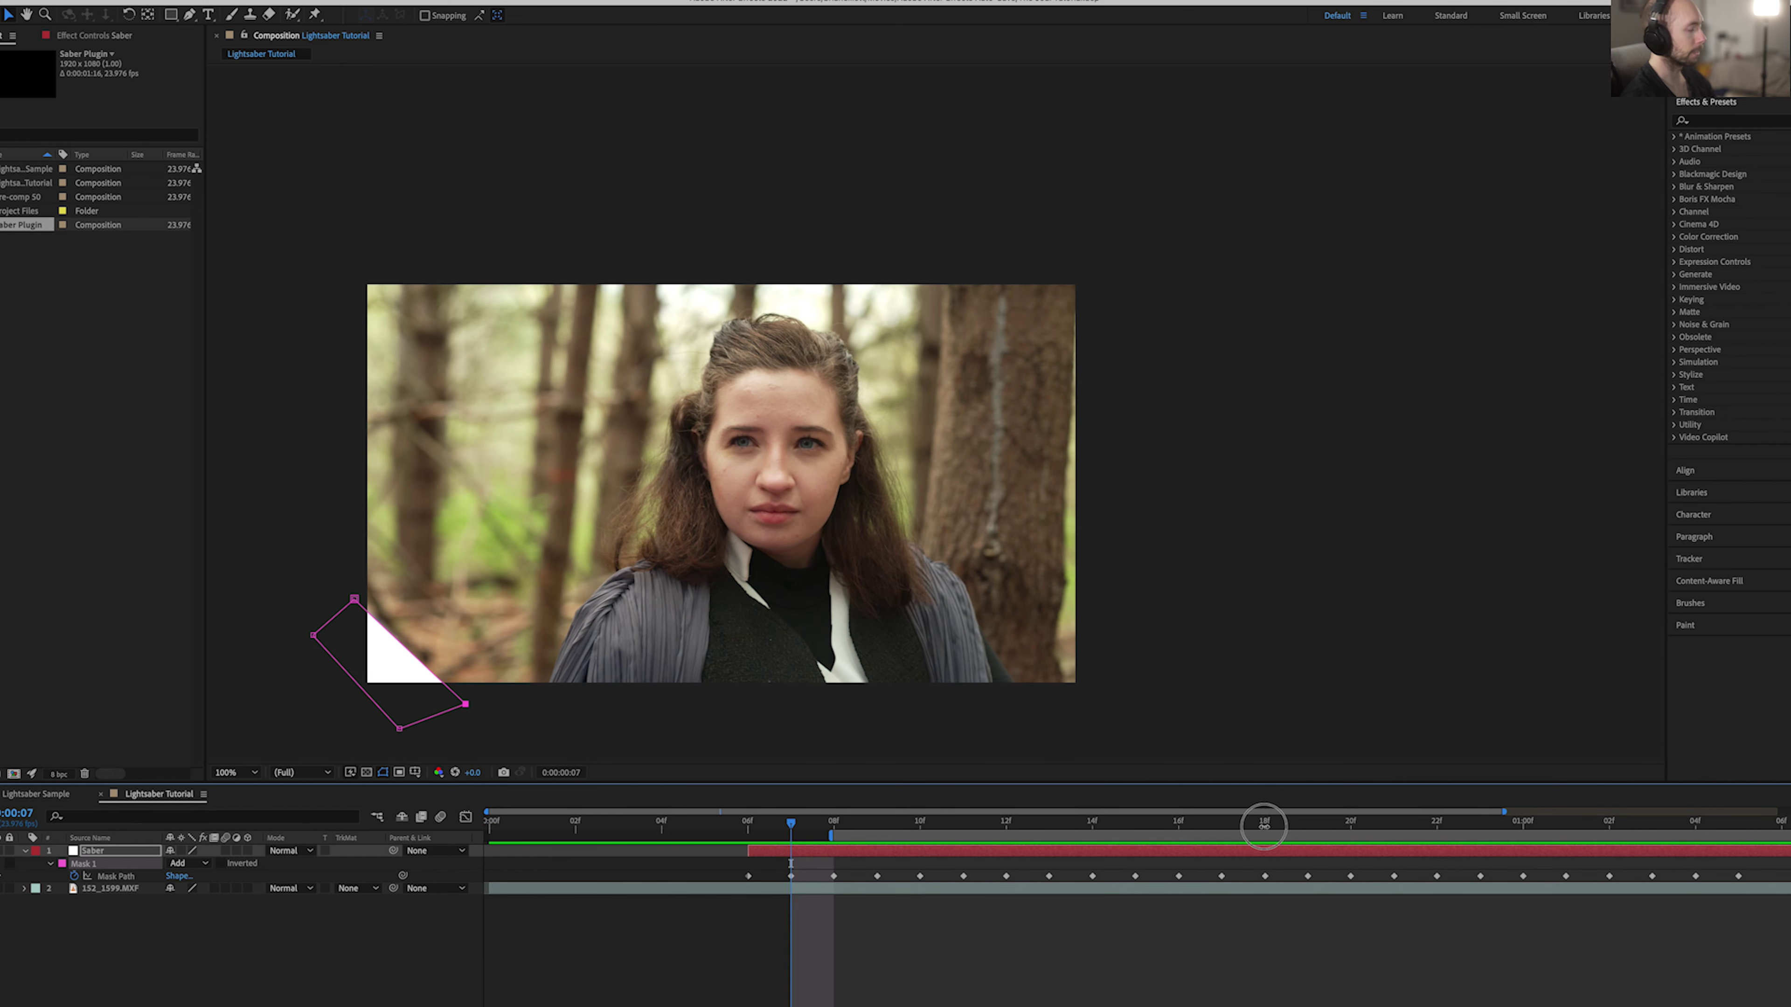
left_click_drag(1157, 830, 1092, 829)
scroll(1092, 917, "up", 3)
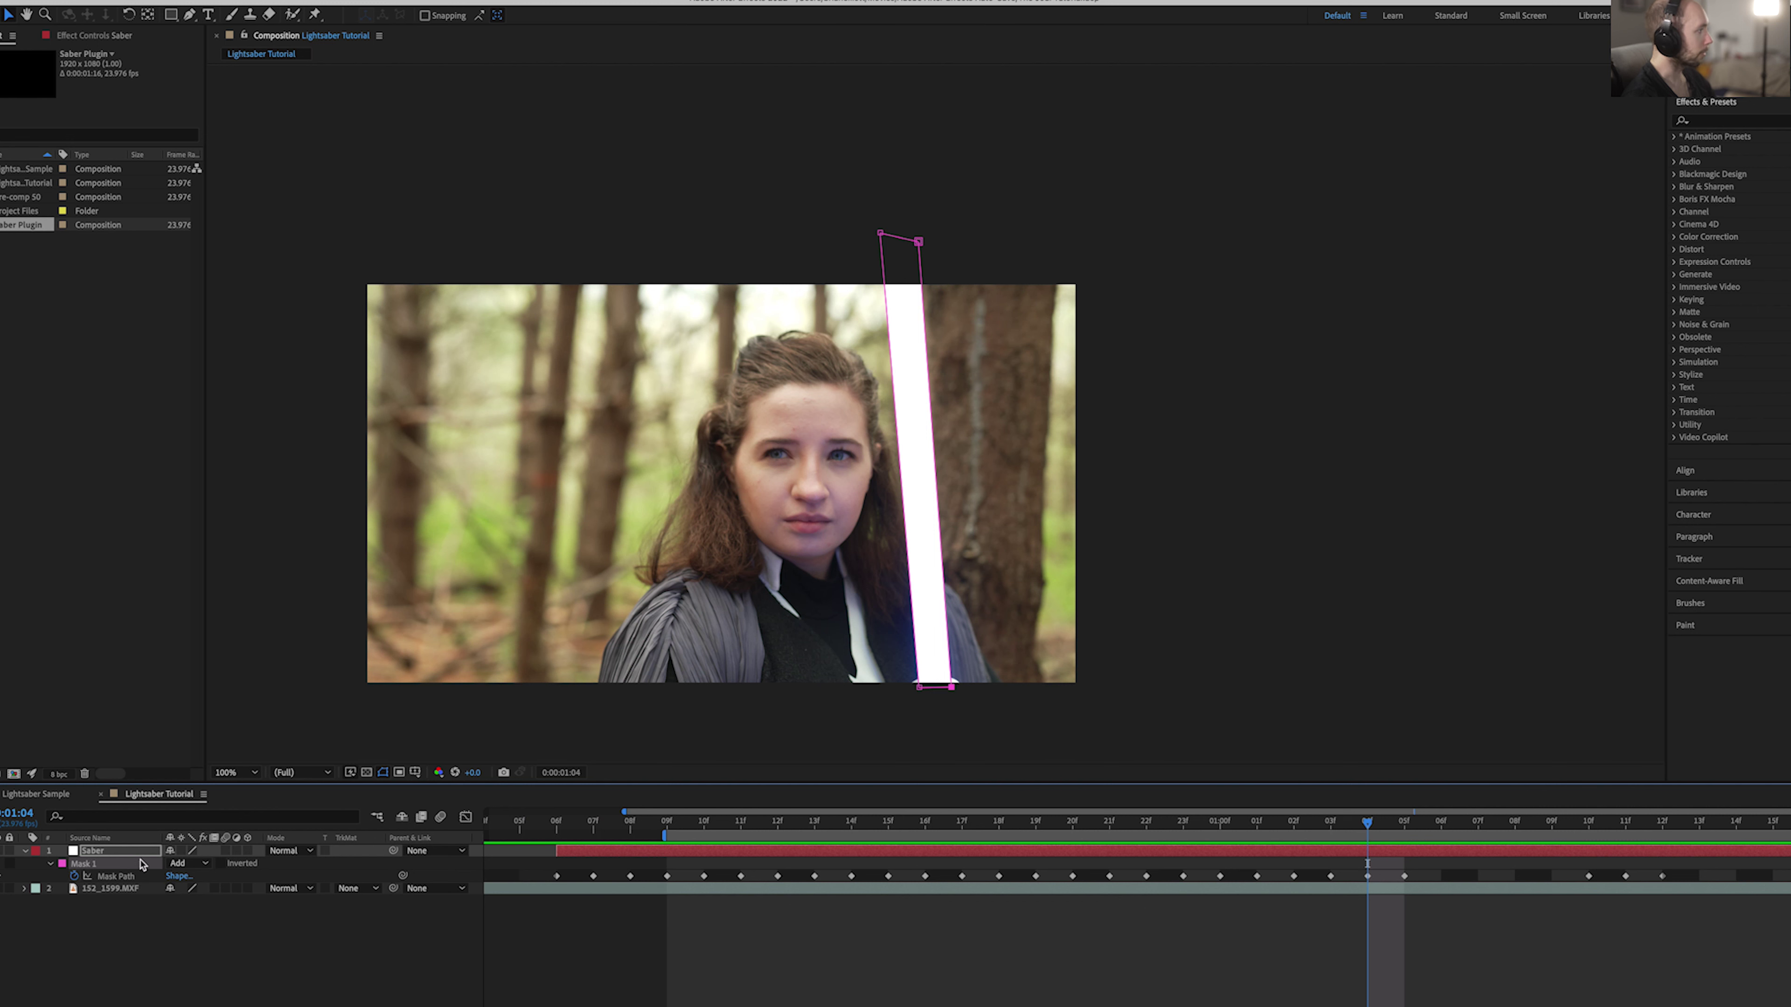
left_click(124, 855)
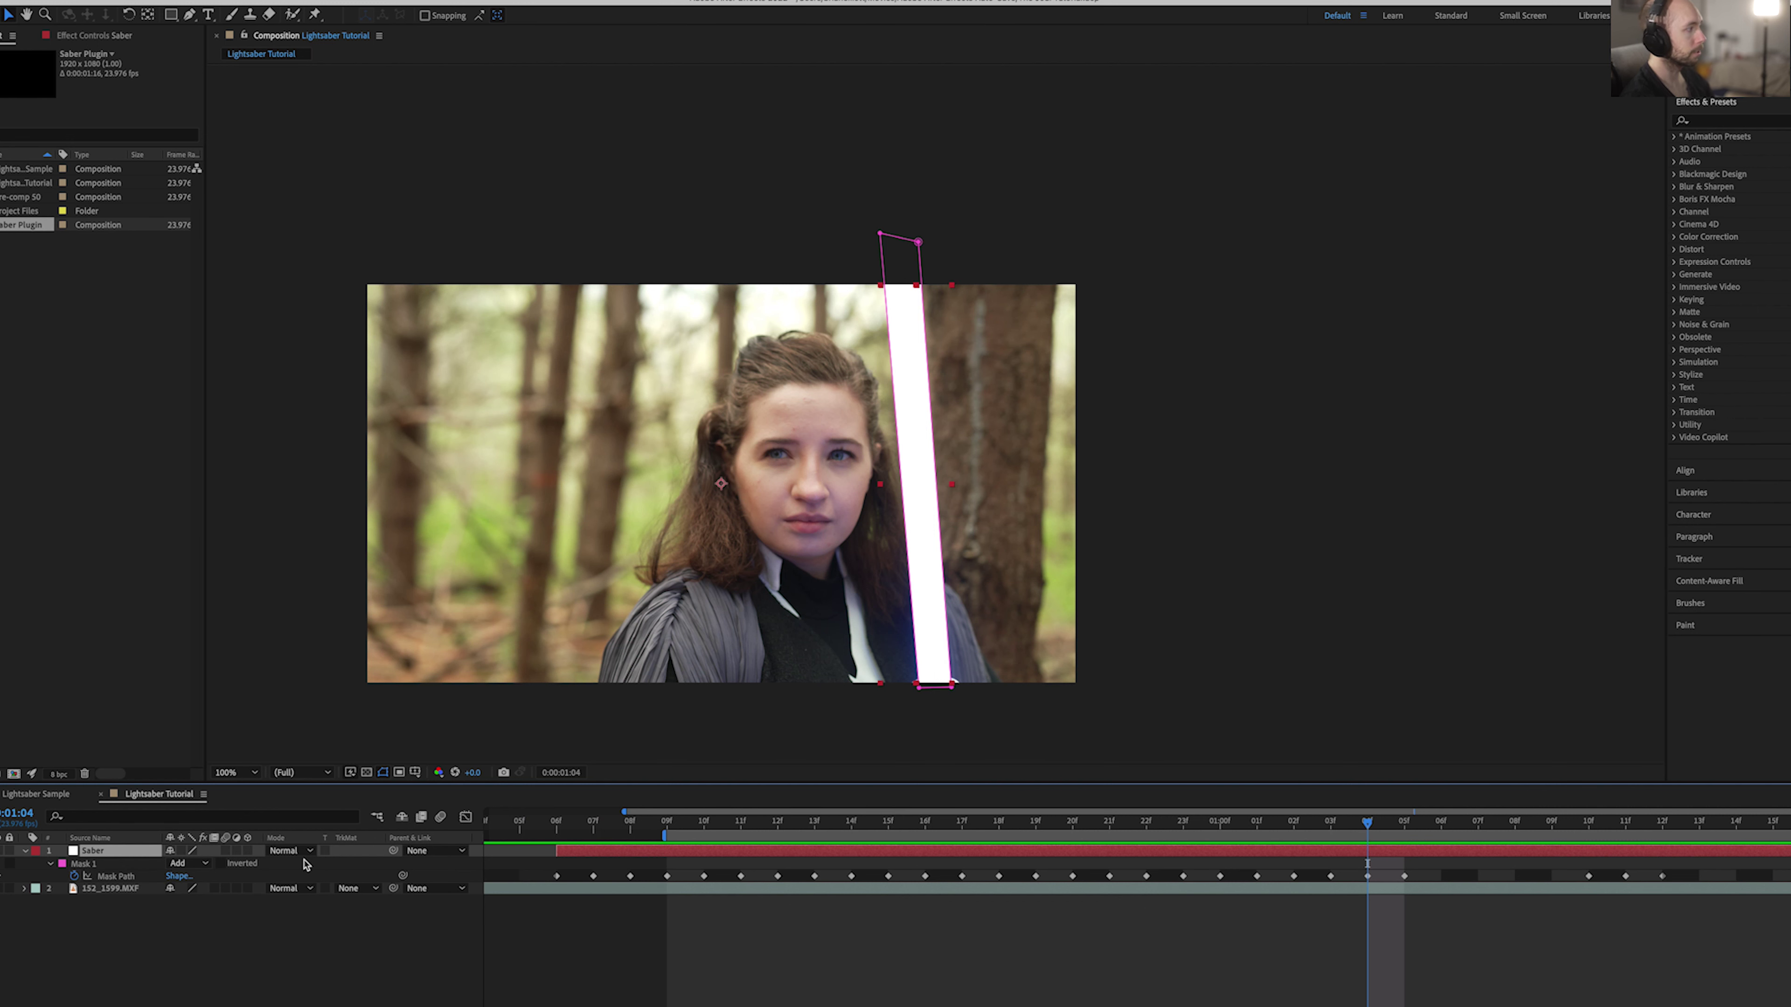
Step: Duplicate the Saber layer and reveal Mask Feather on all five saber layers
key("ctrl+d")
key("ctrl+d")
key("ctrl+d")
key("ctrl+d")
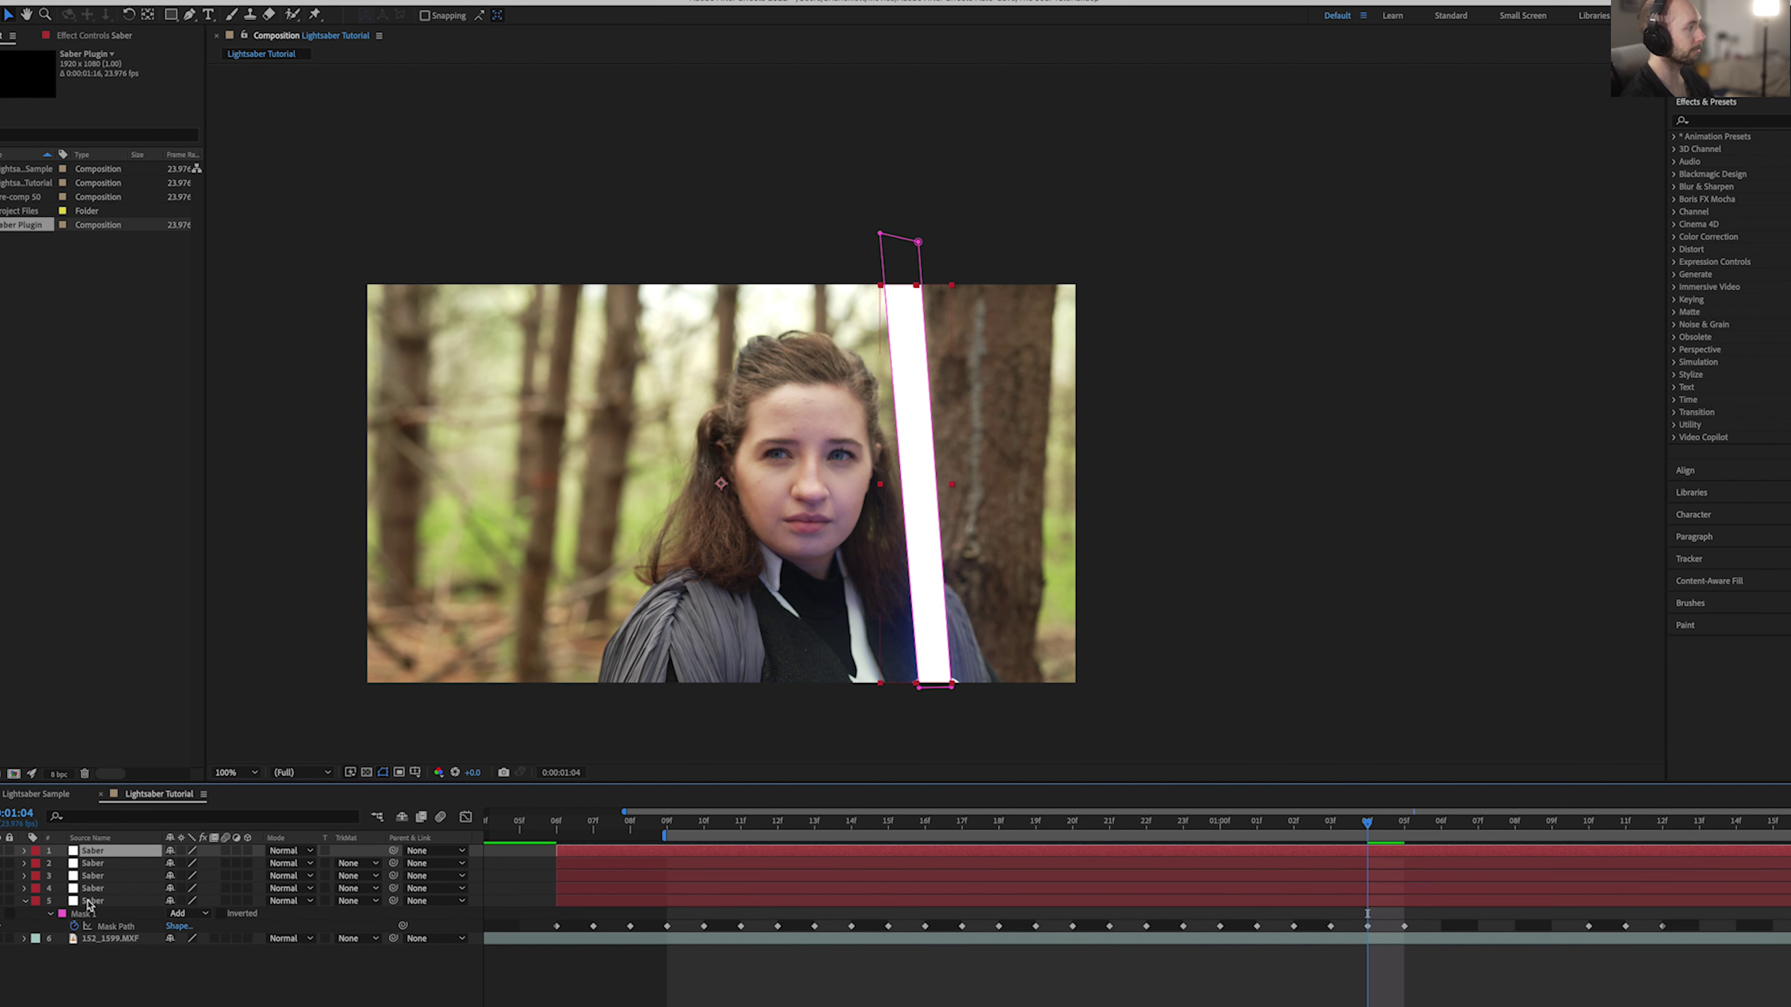
left_click(90, 902, "shift")
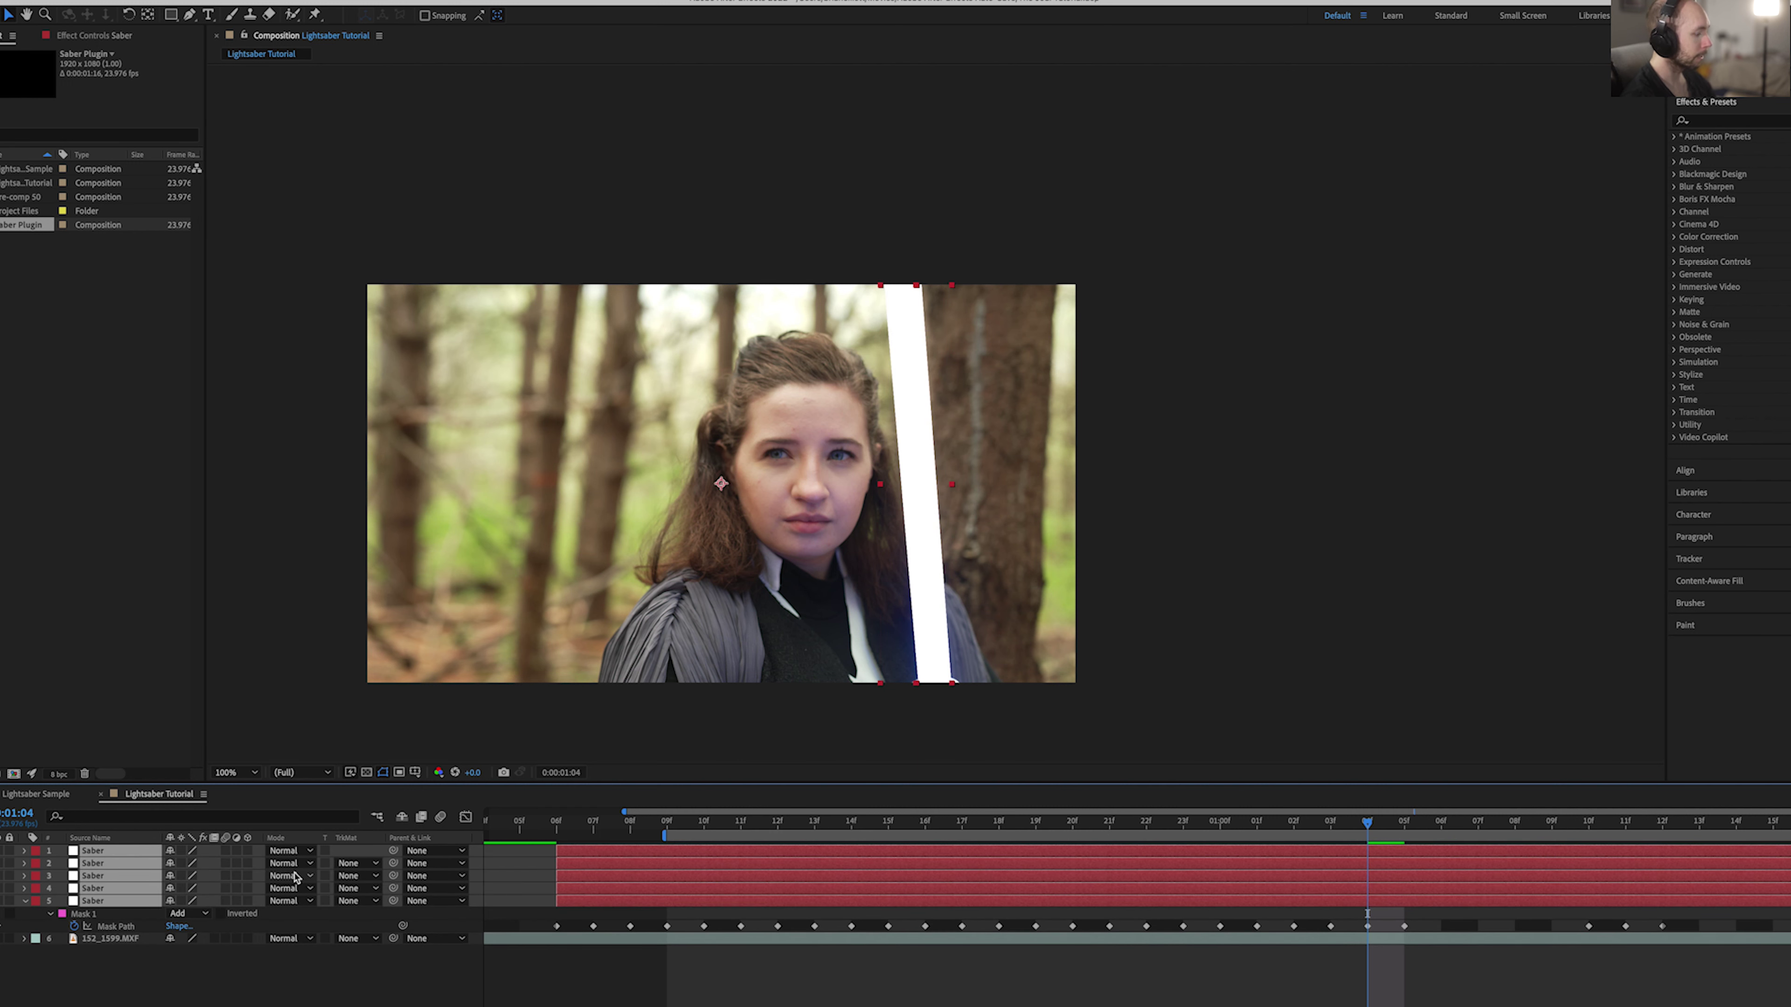
key("f")
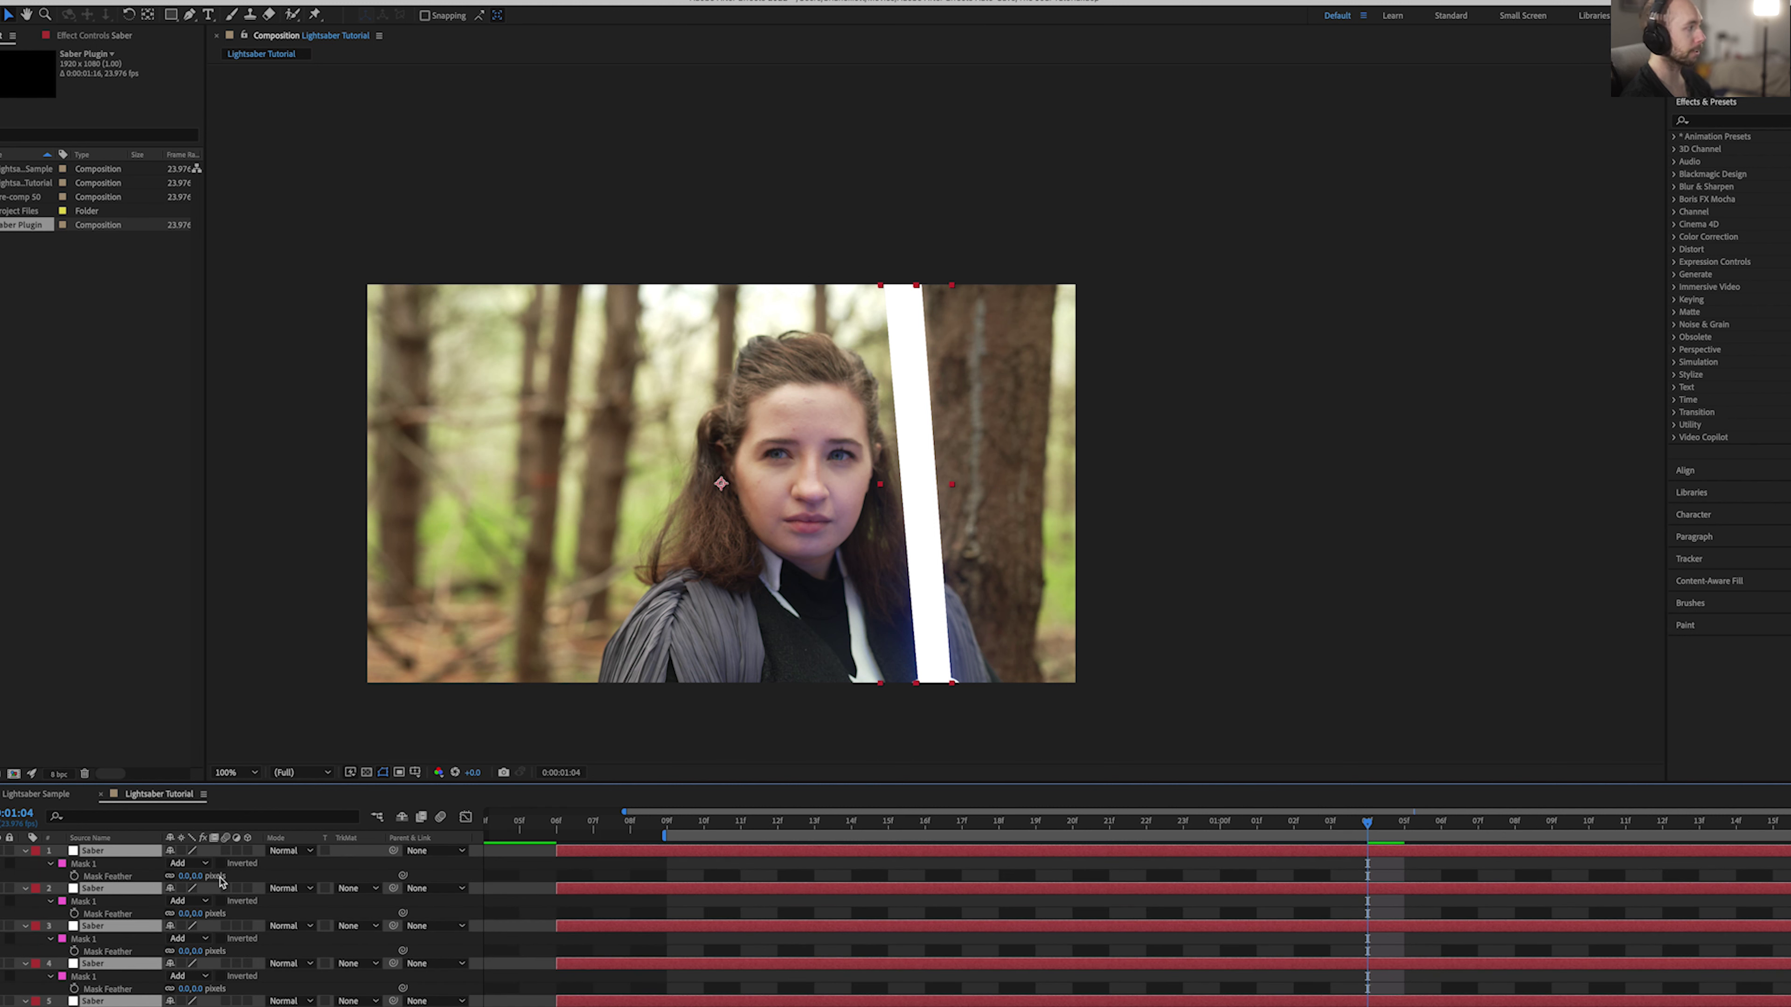
left_click(270, 879)
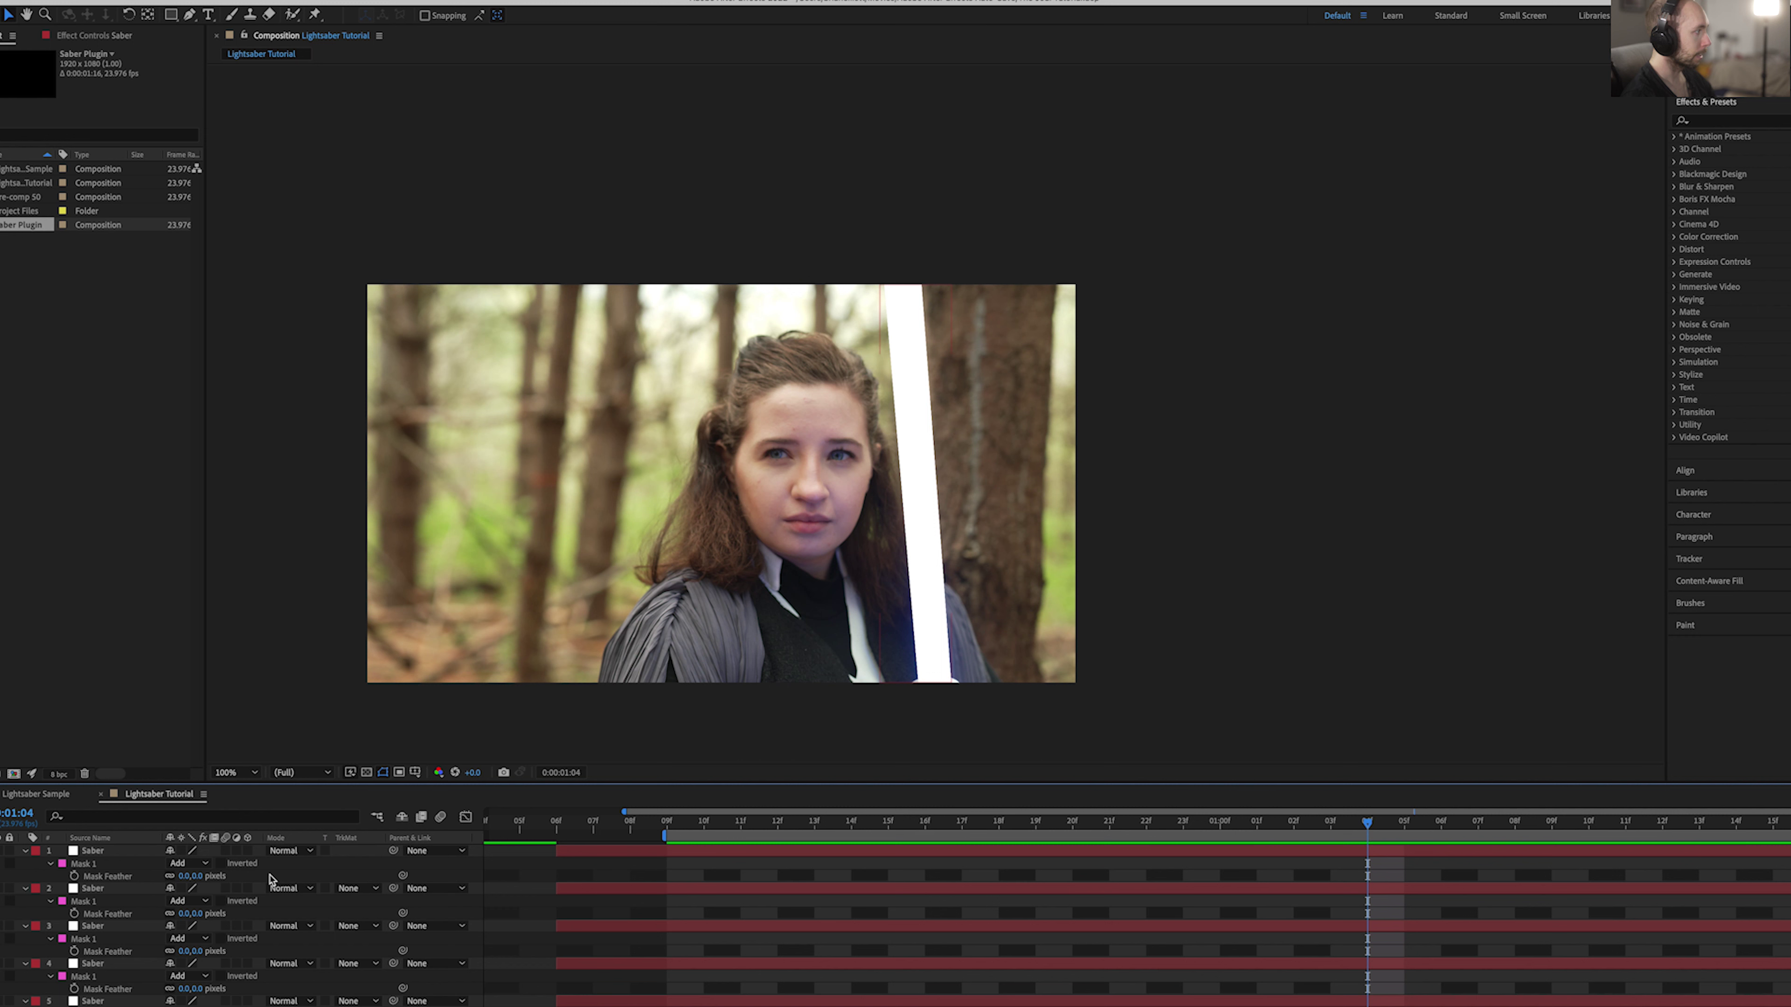
Step: Set mask feathers of 120, 60 and 30 pixels on the first three saber layers
left_click(197, 877)
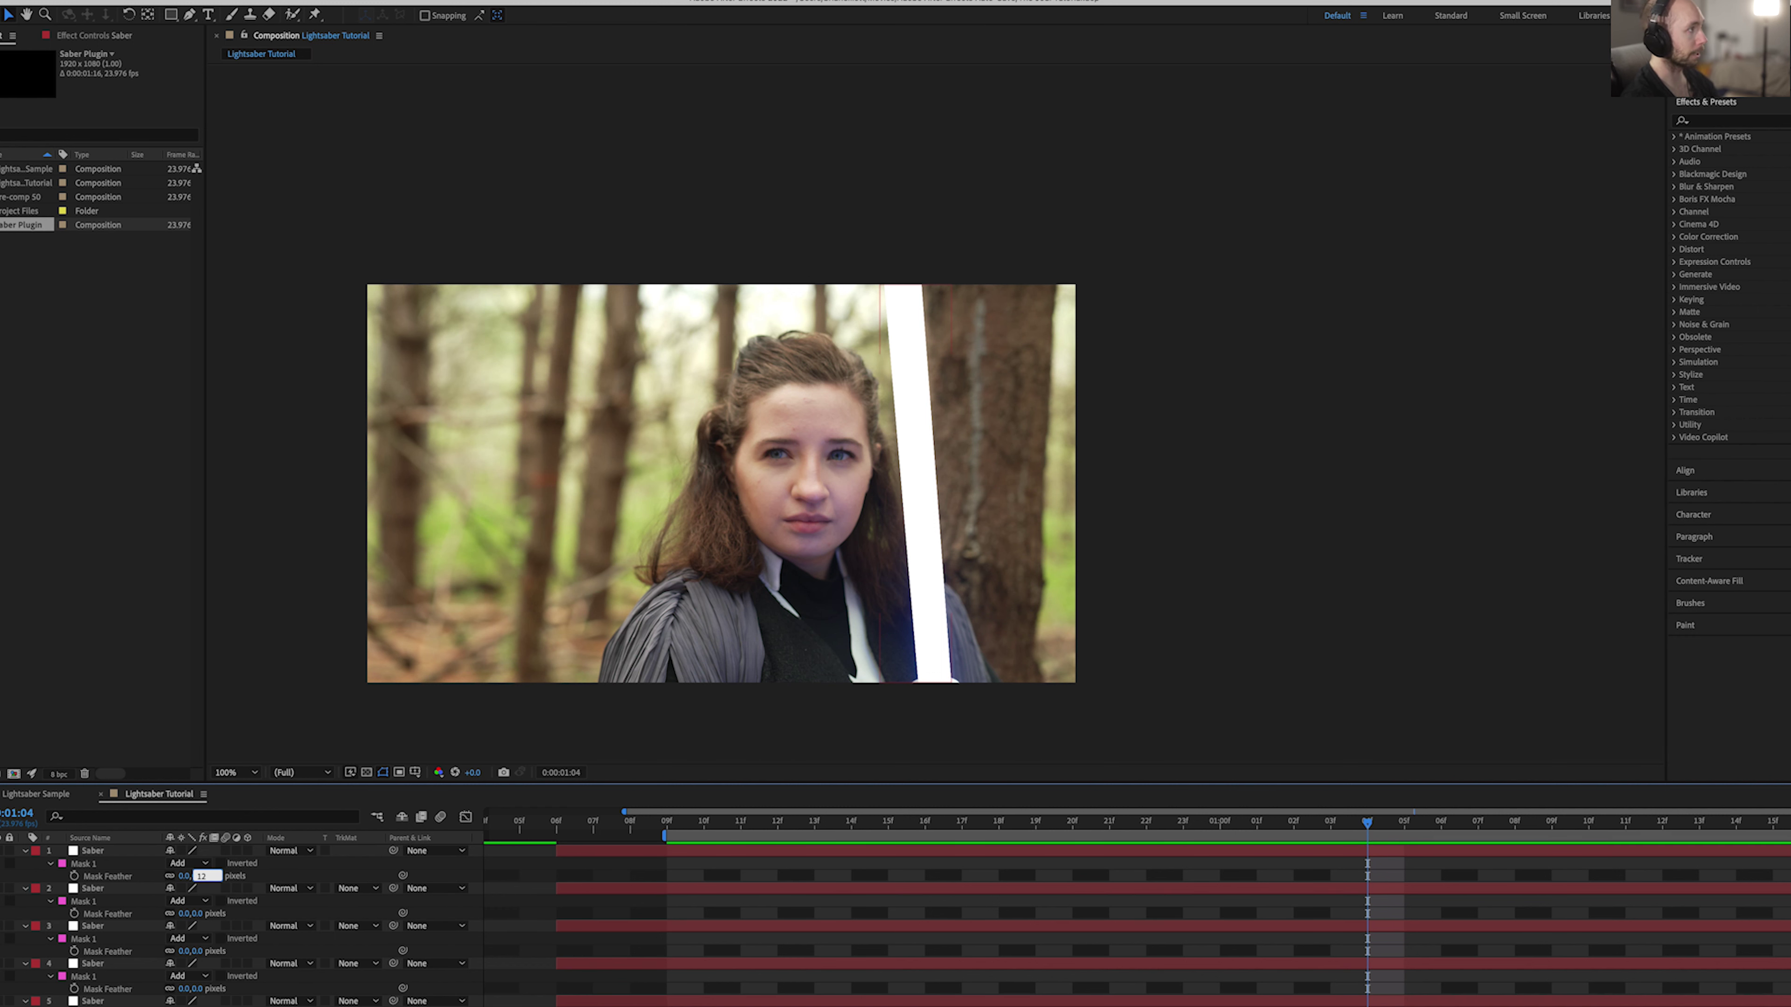
type("120")
key("Return")
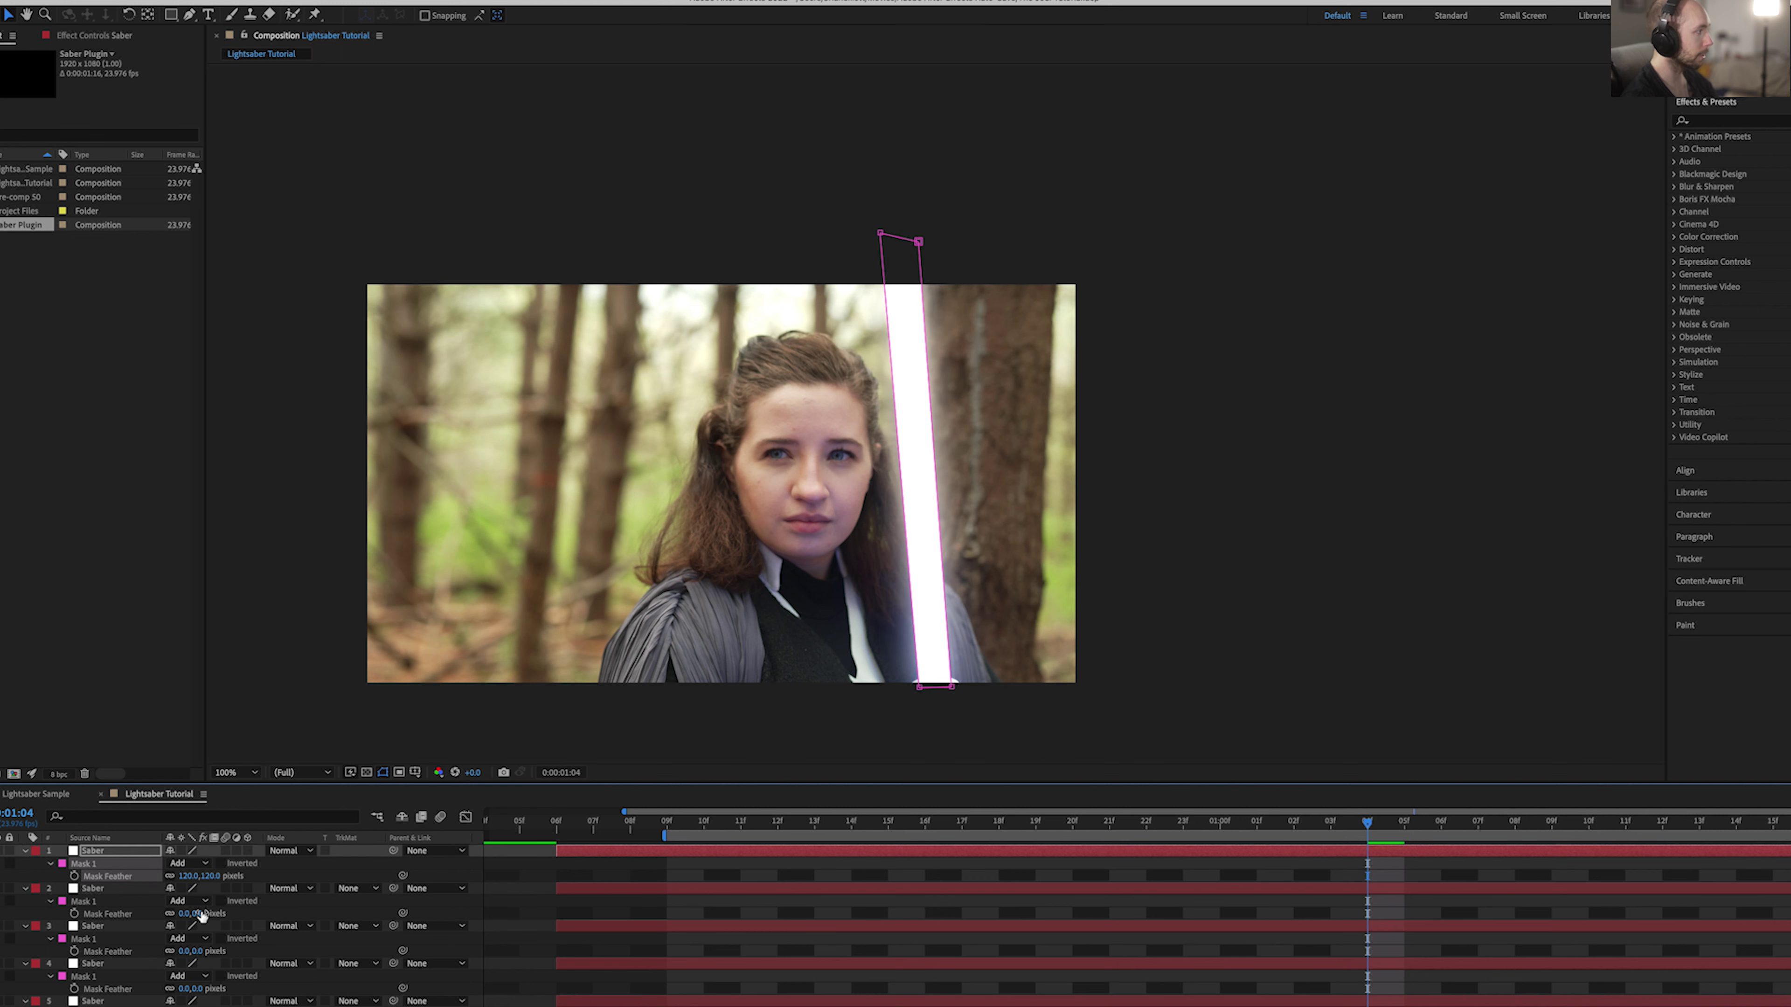
left_click(200, 913)
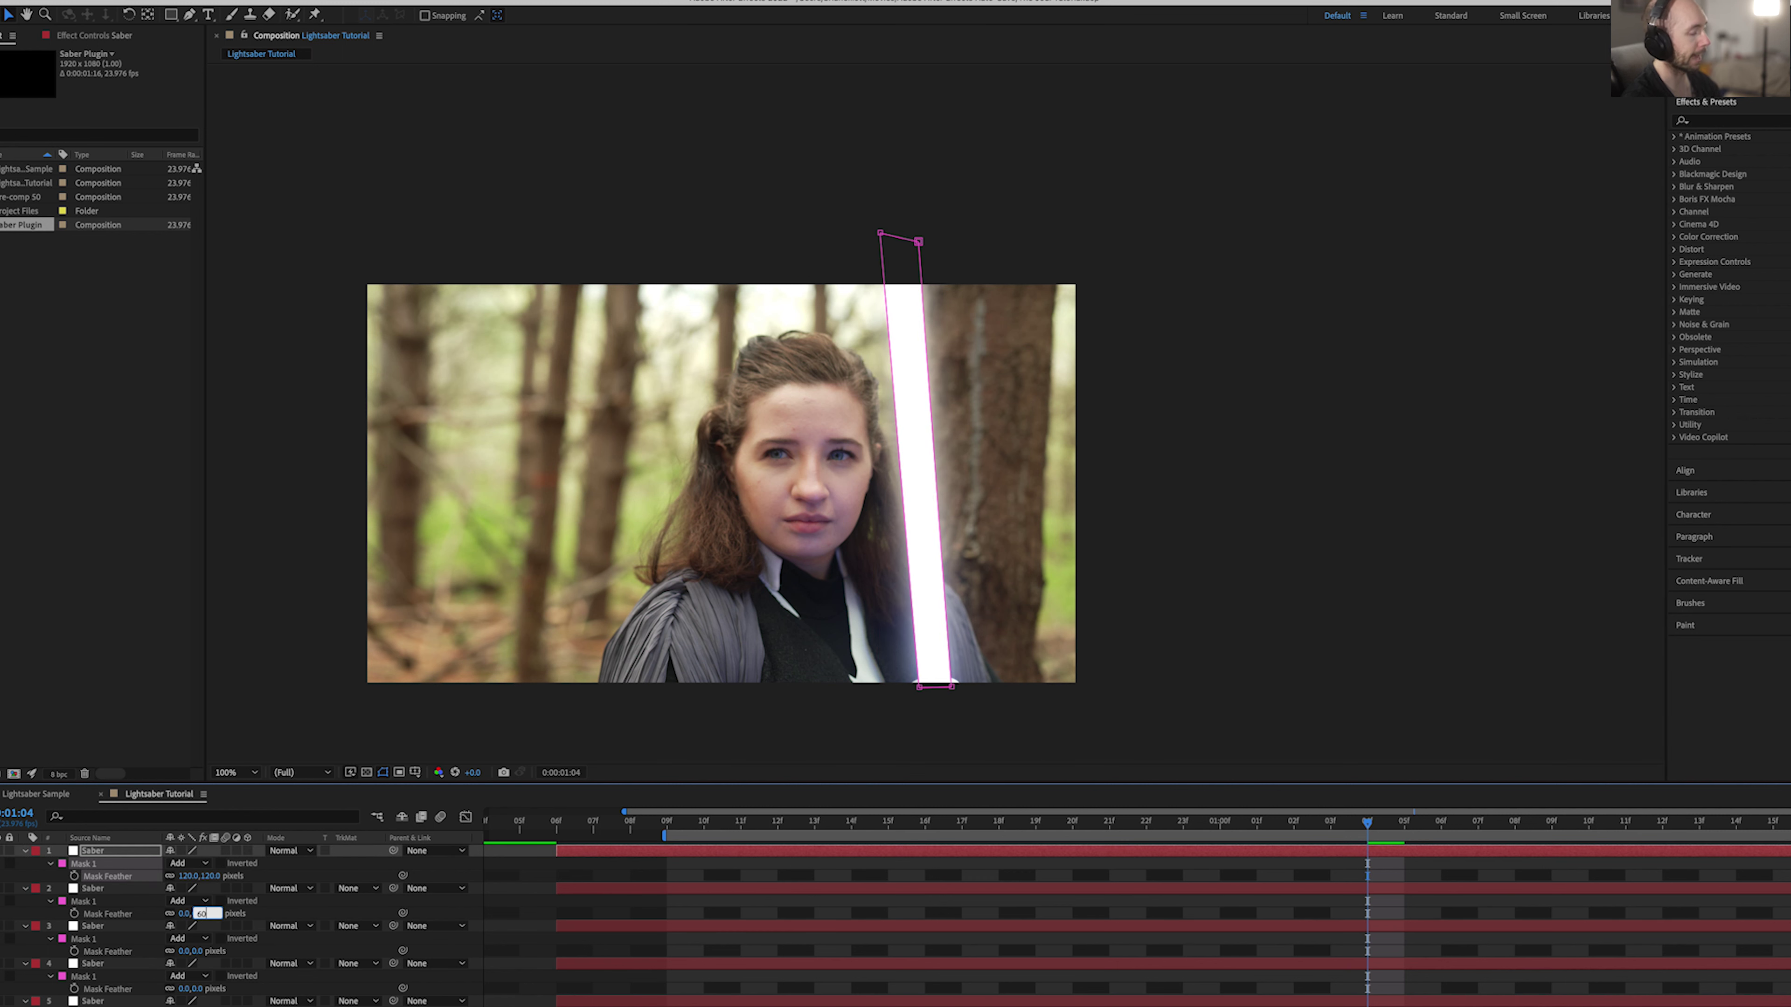
type("60")
key("Return")
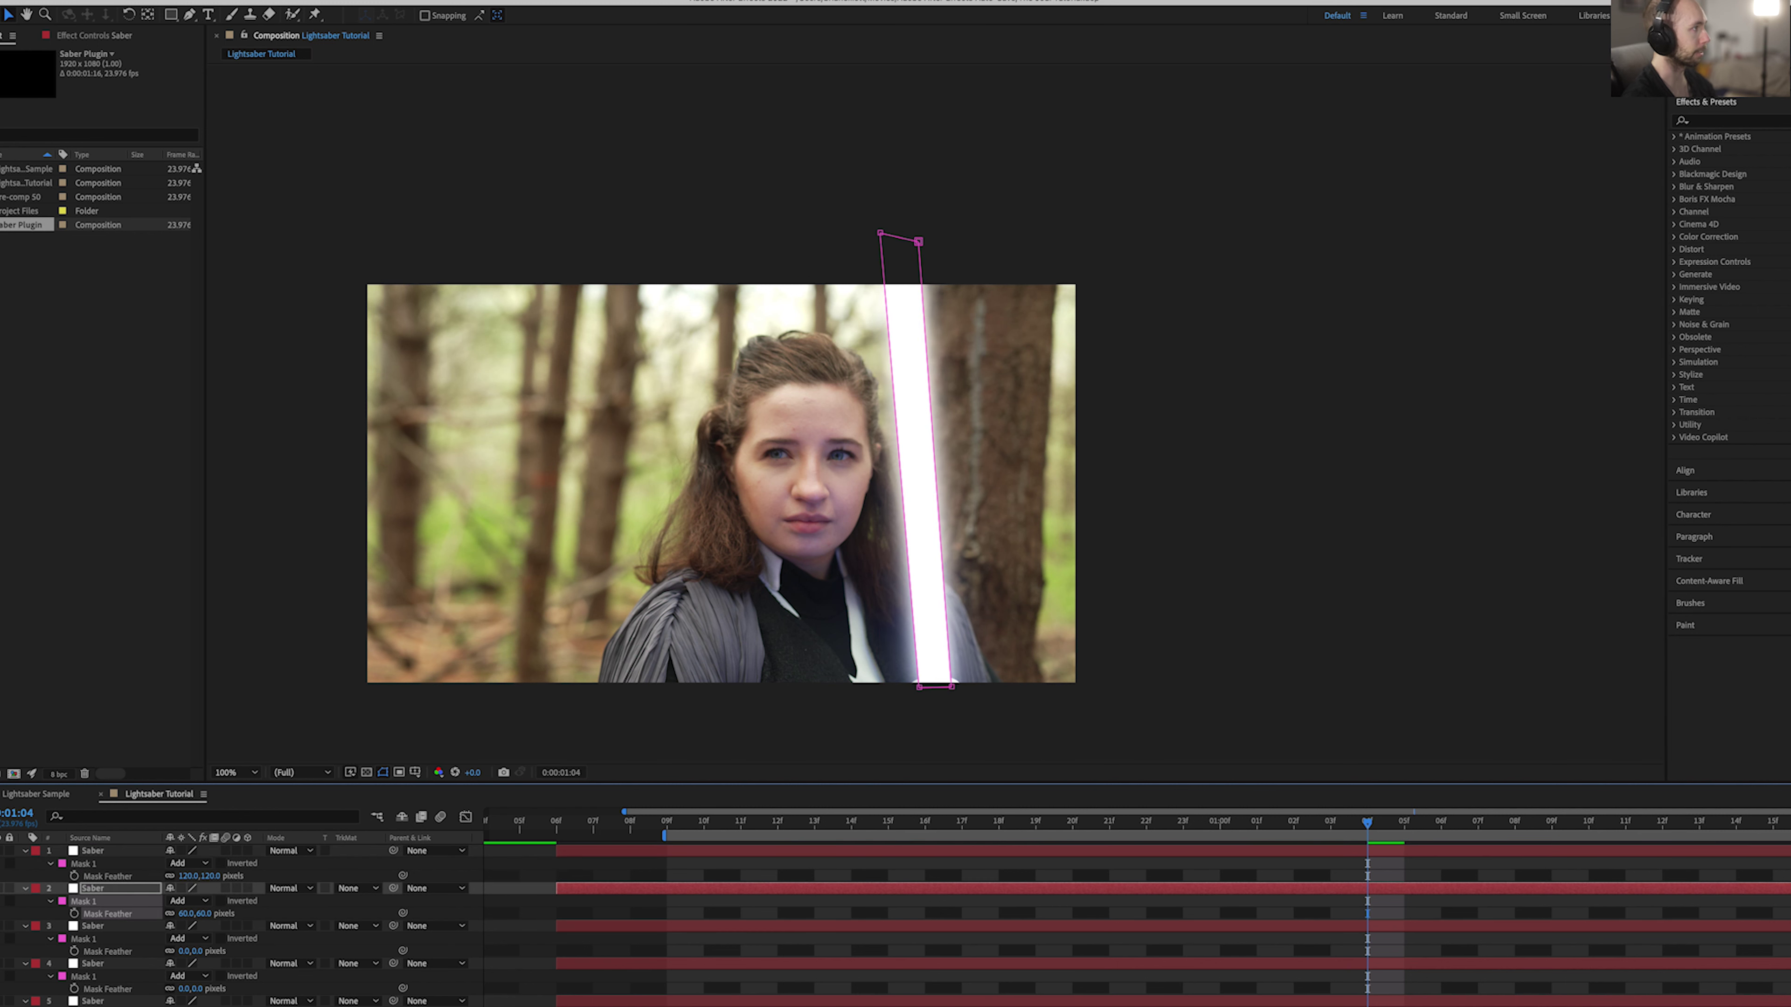
left_click(185, 952)
type("3")
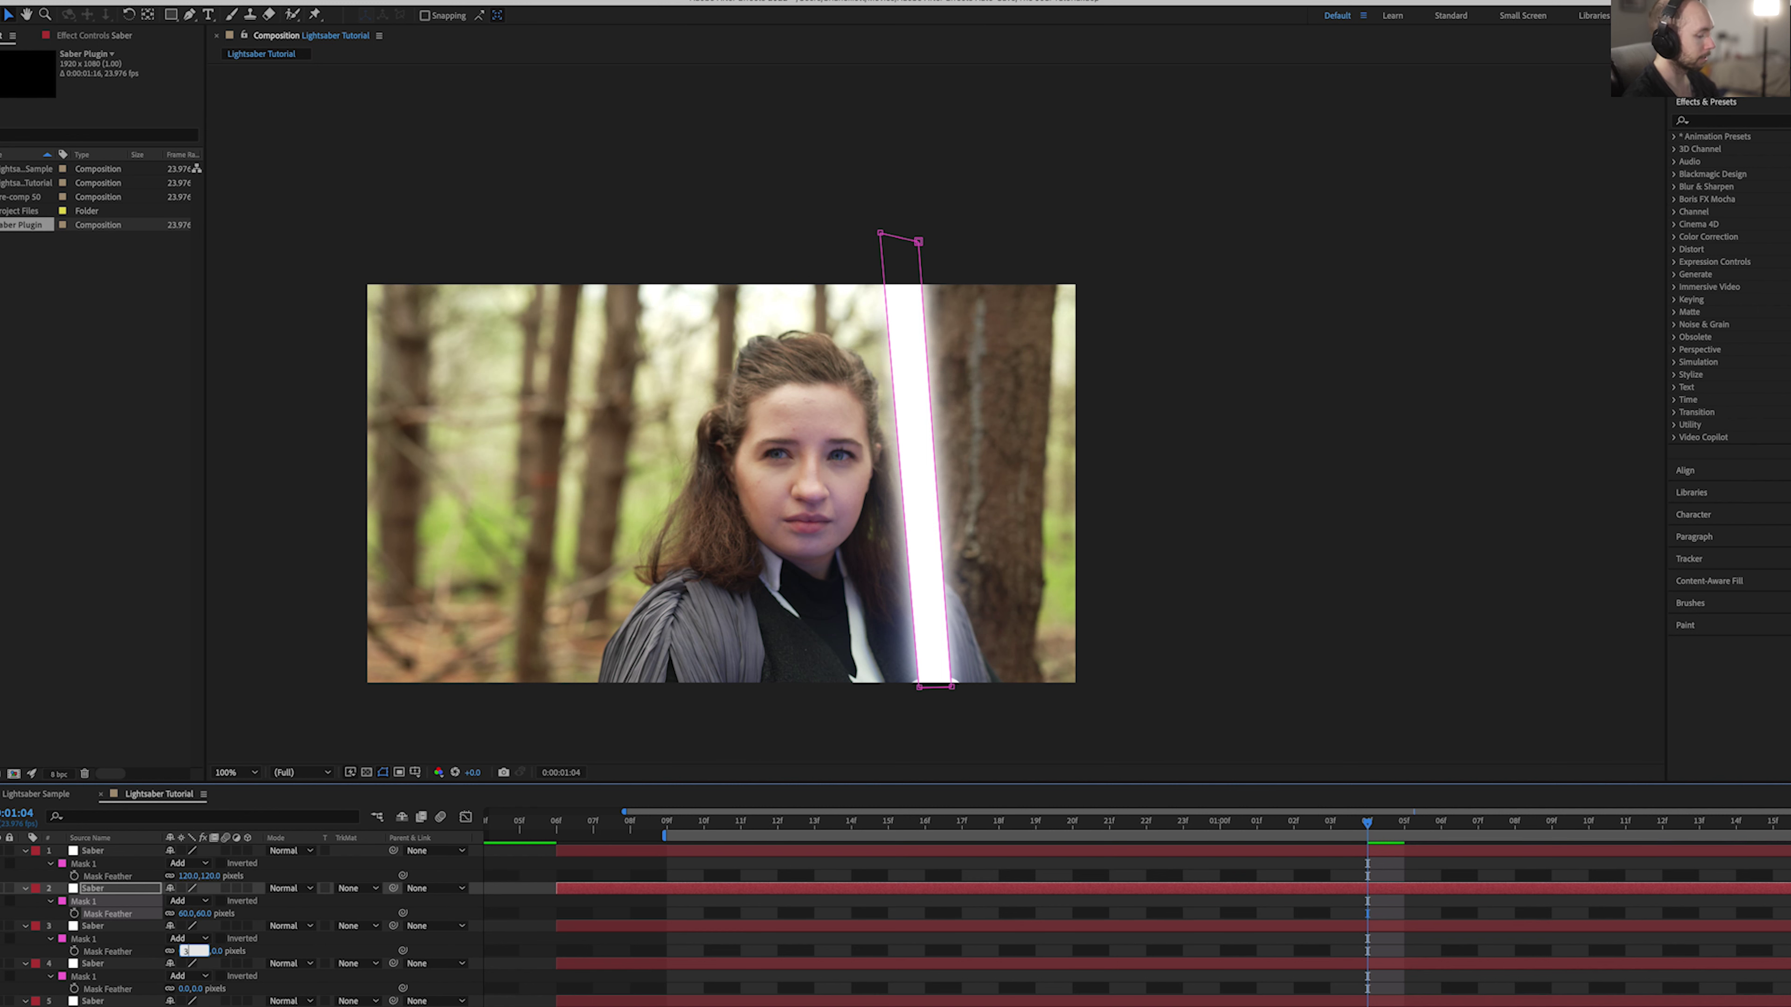
type("0")
key("Return")
Step: Feather the fourth and fifth saber layers at 15 and 5 pixels, then preview from frame 0
scroll(264, 952, "down", 1)
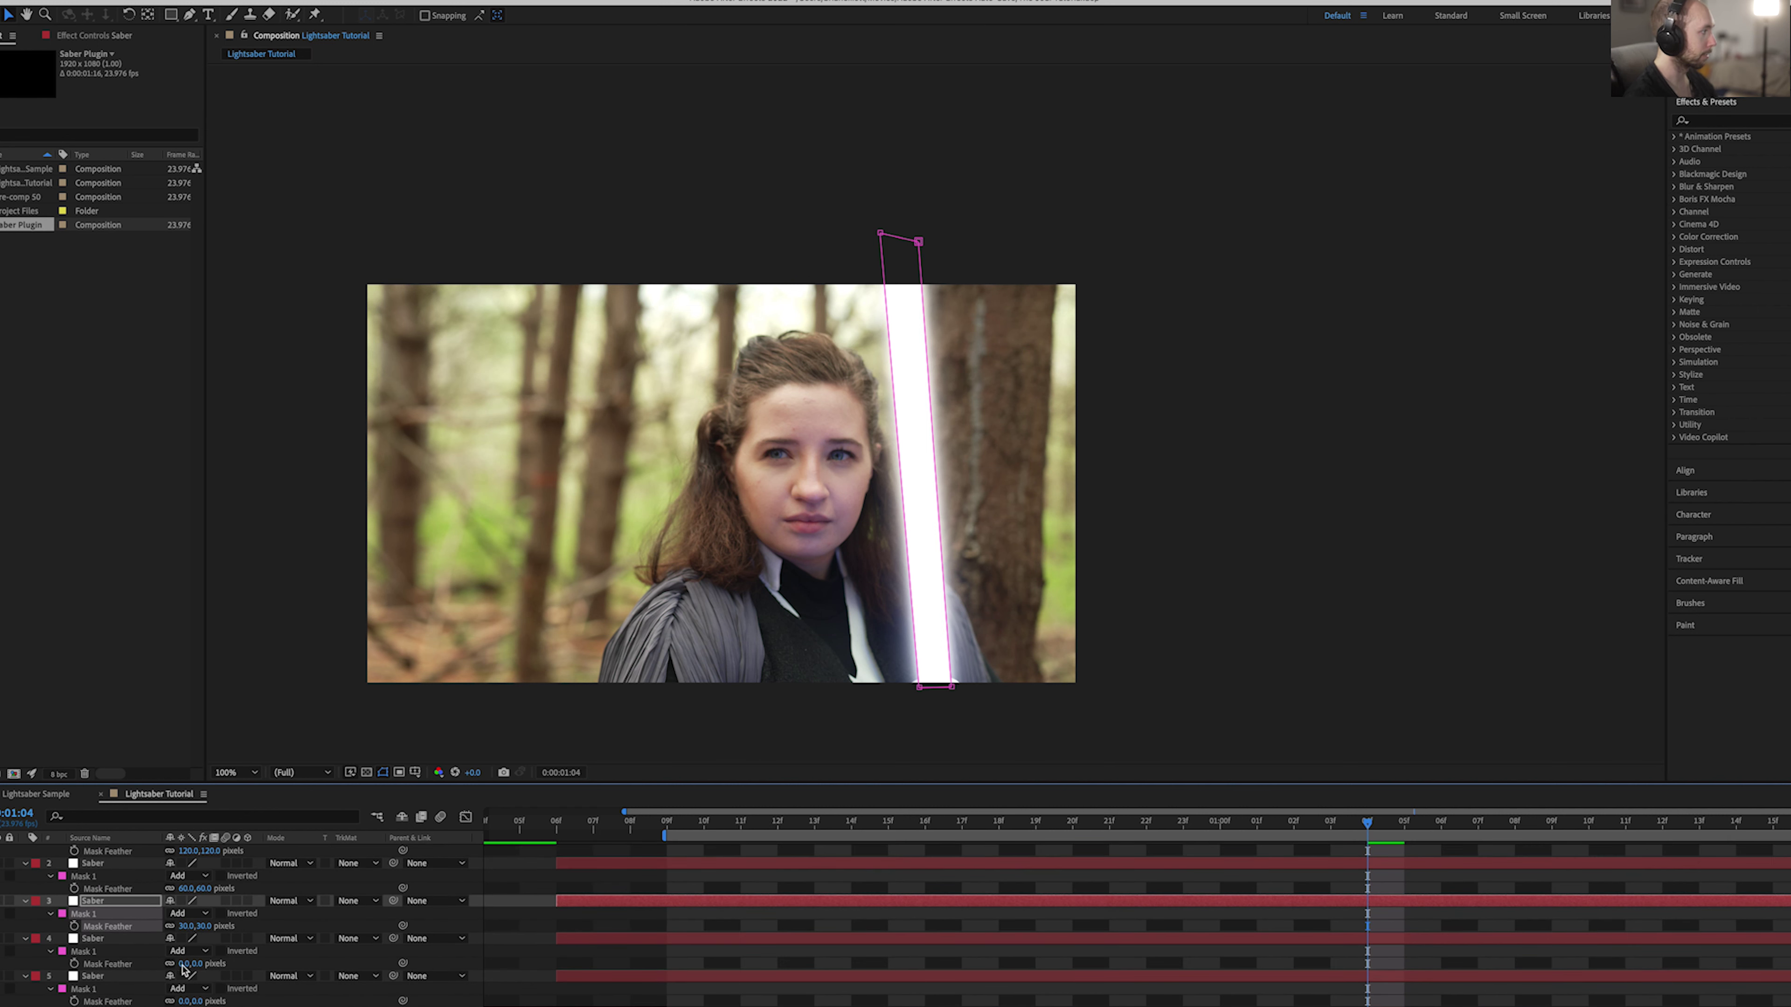
left_click(186, 964)
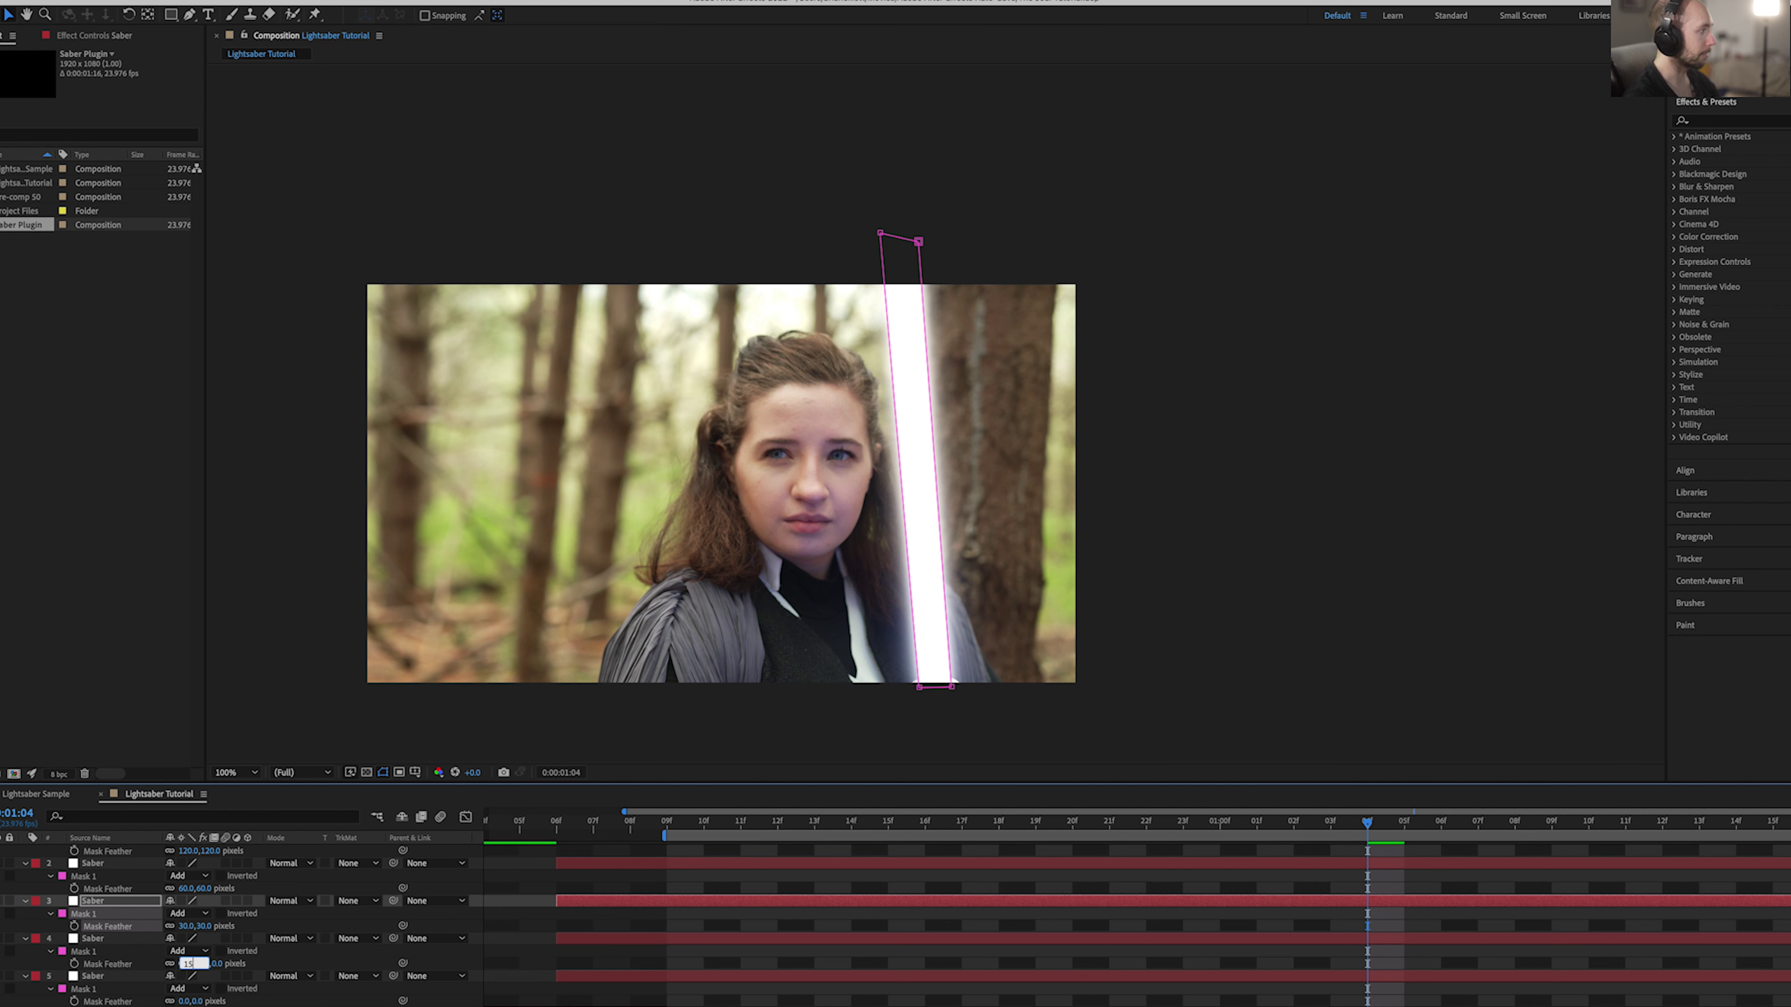
key("Return")
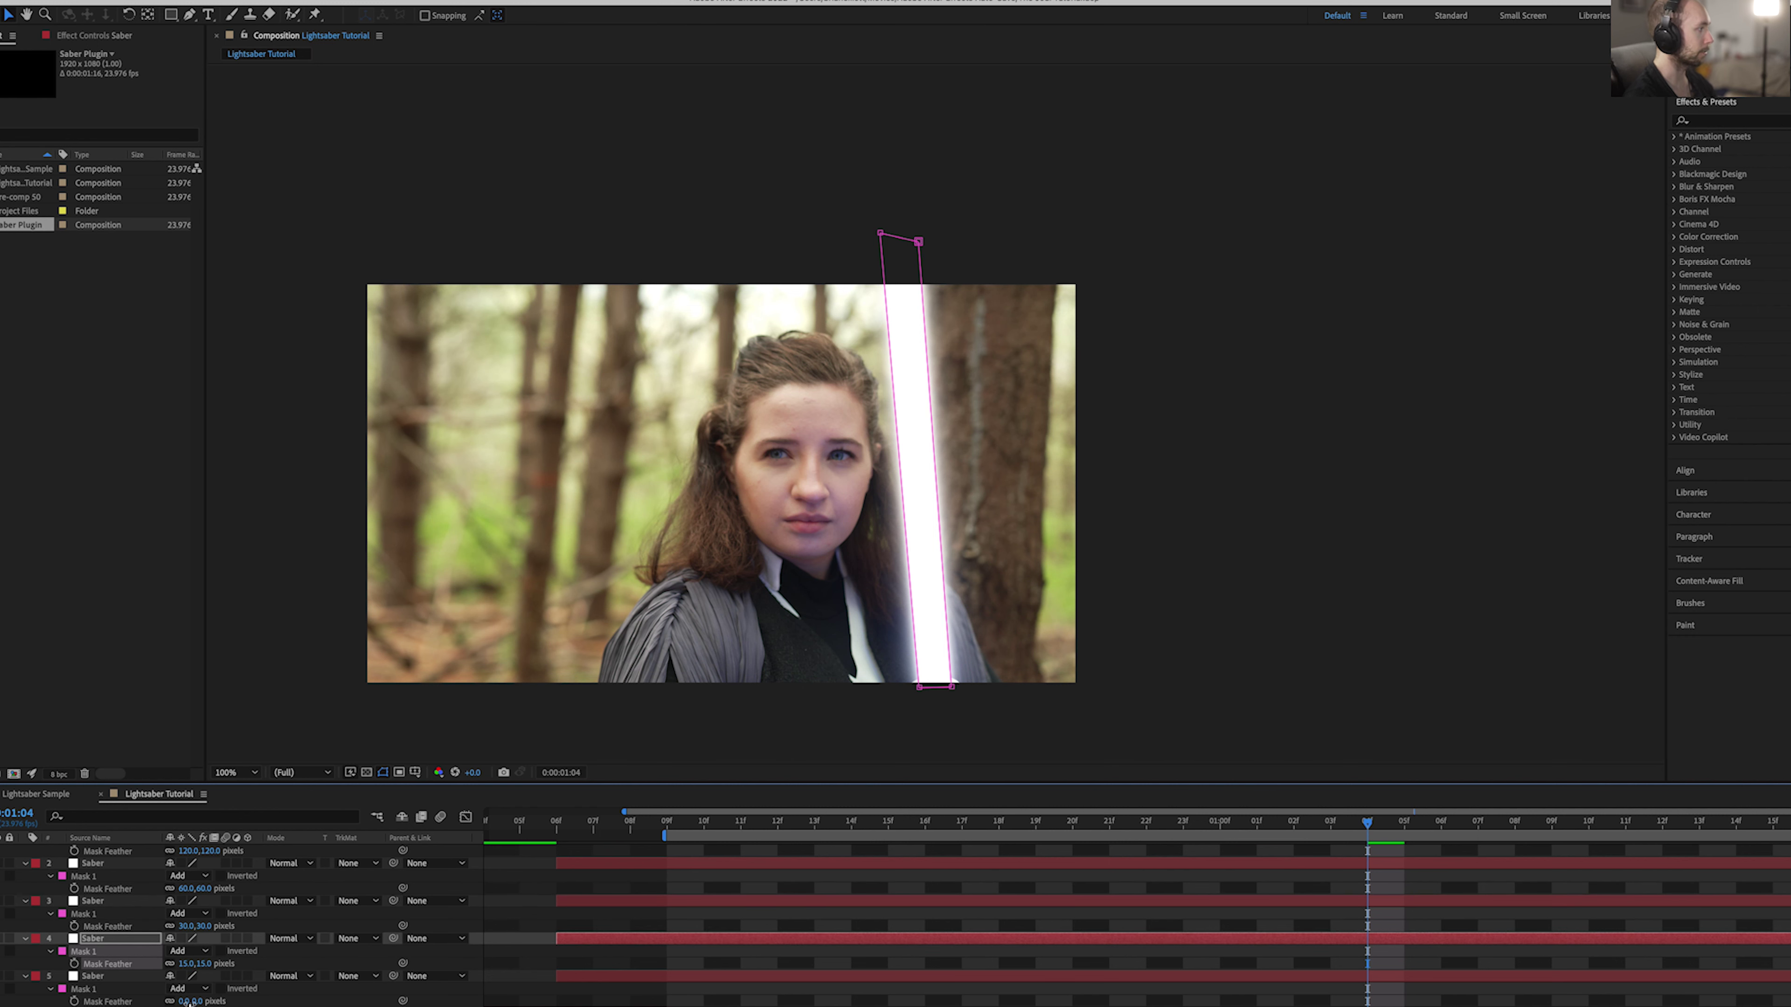
left_click(186, 1002)
key("Return")
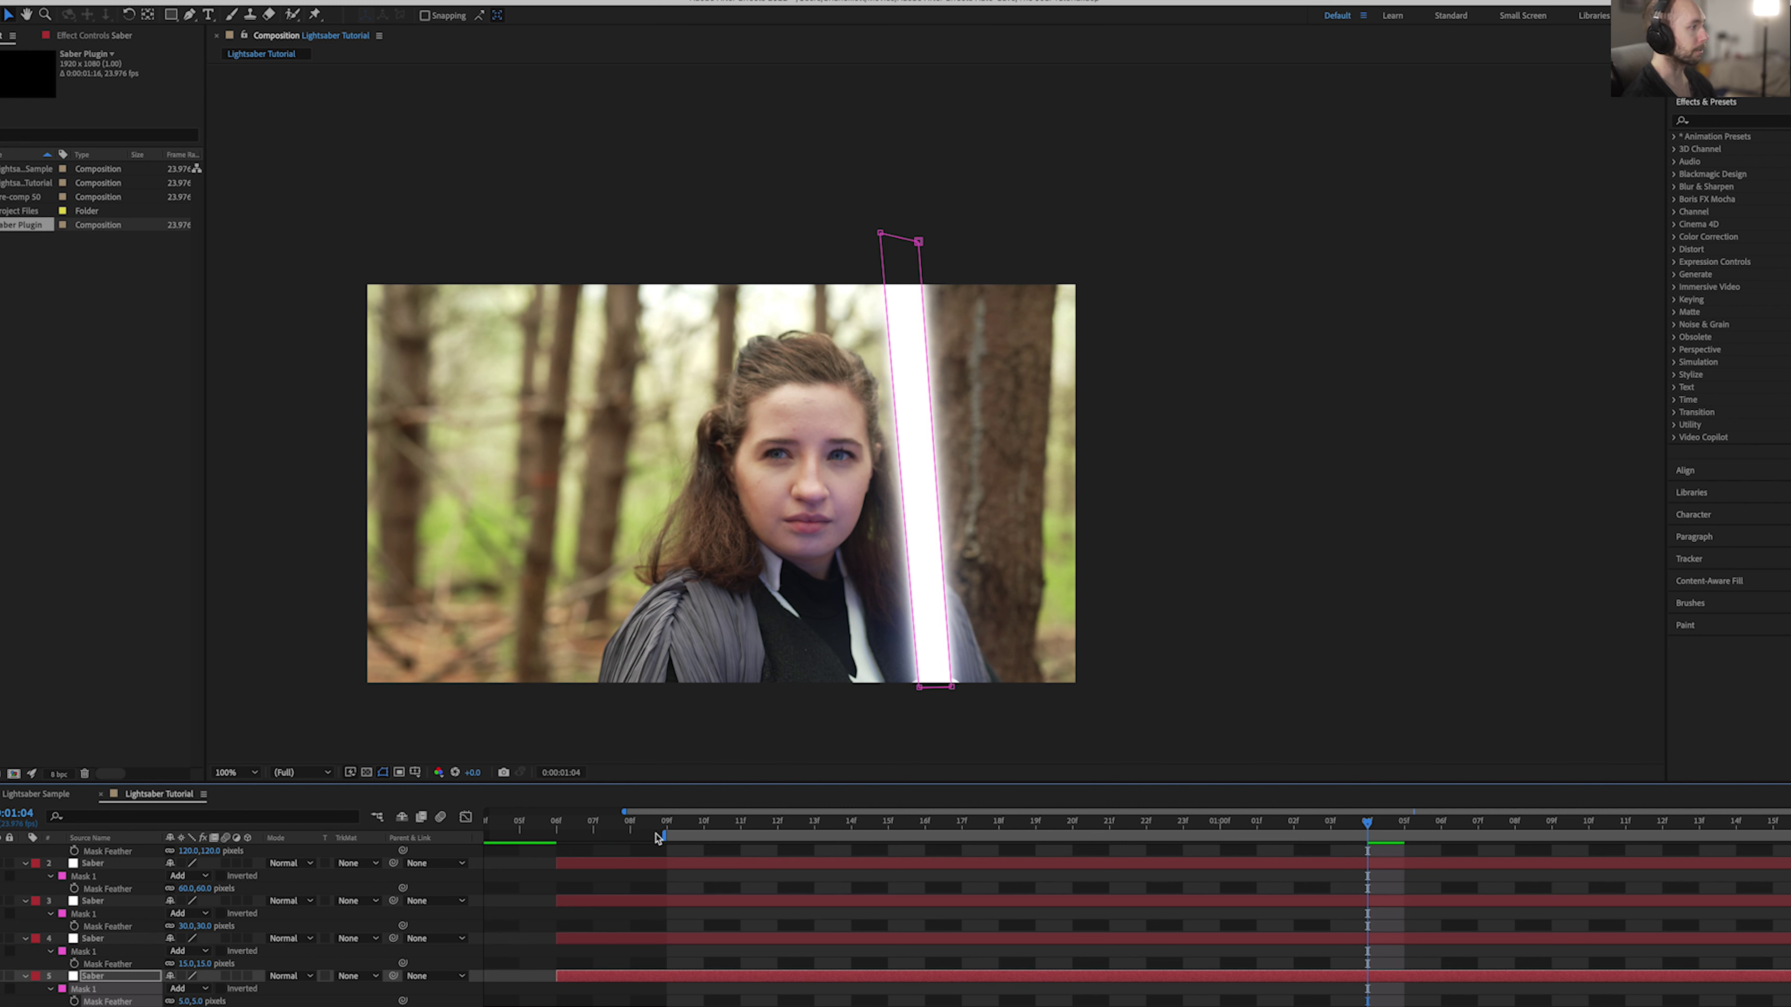
left_click_drag(675, 836, 508, 835)
key("space")
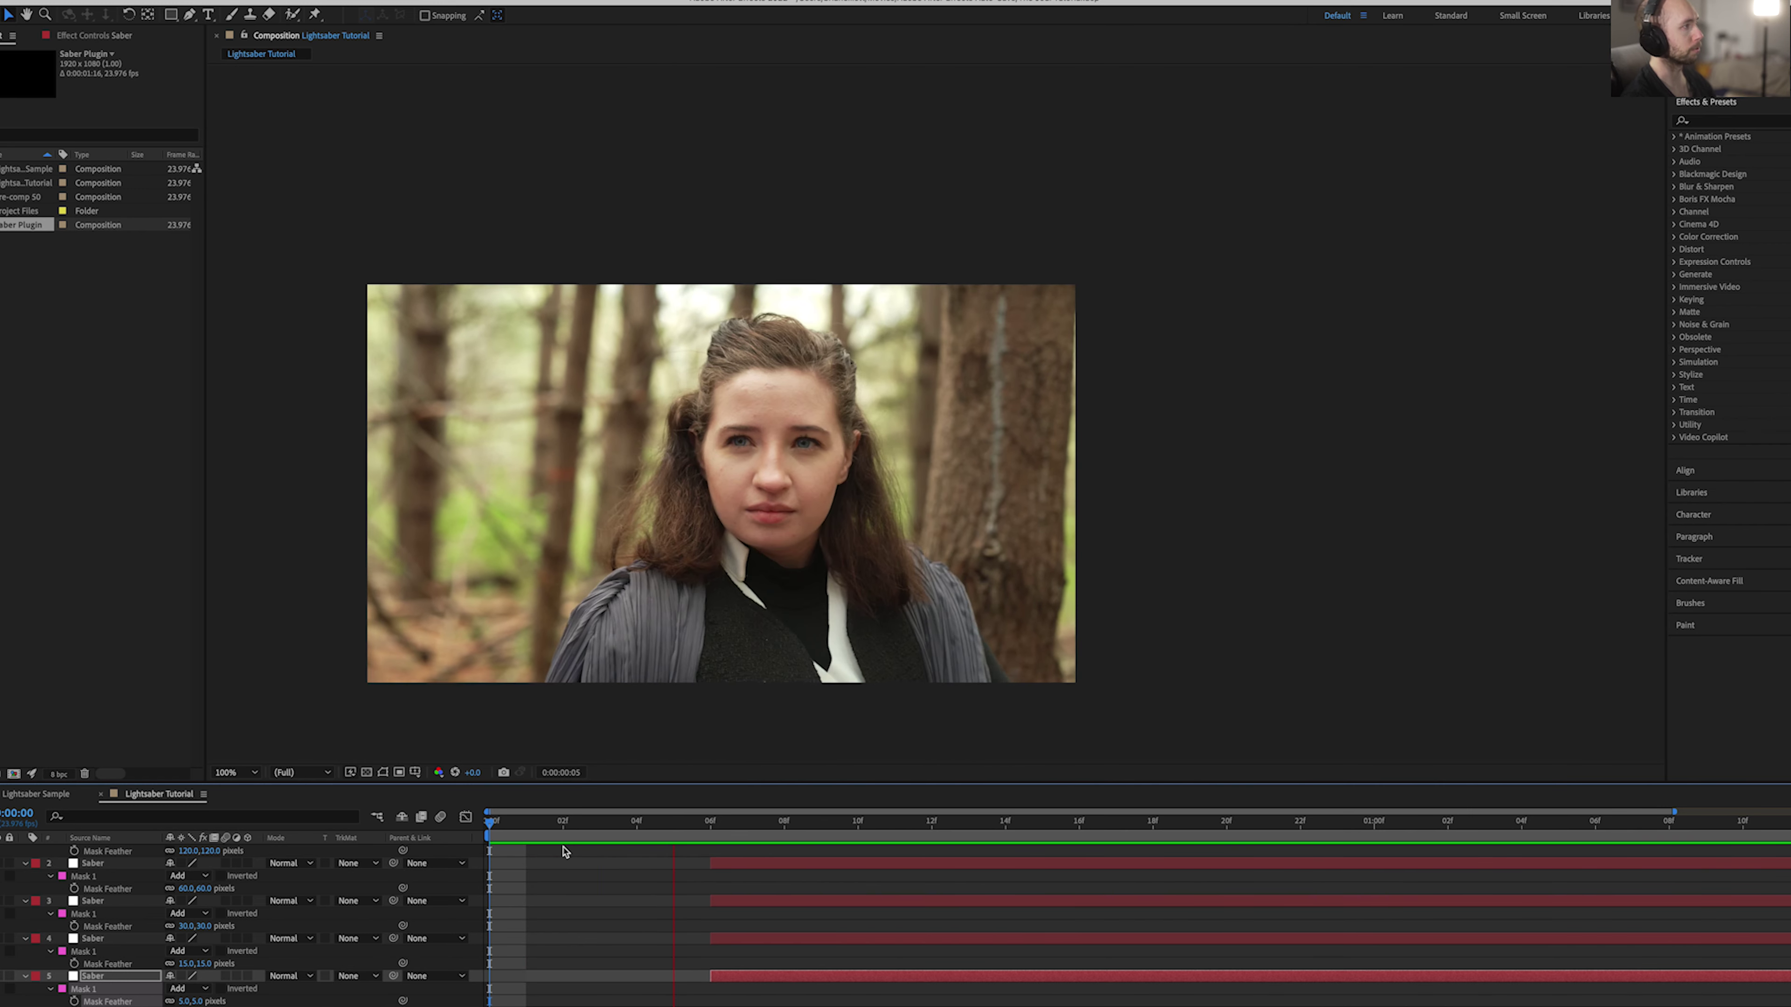
key("space")
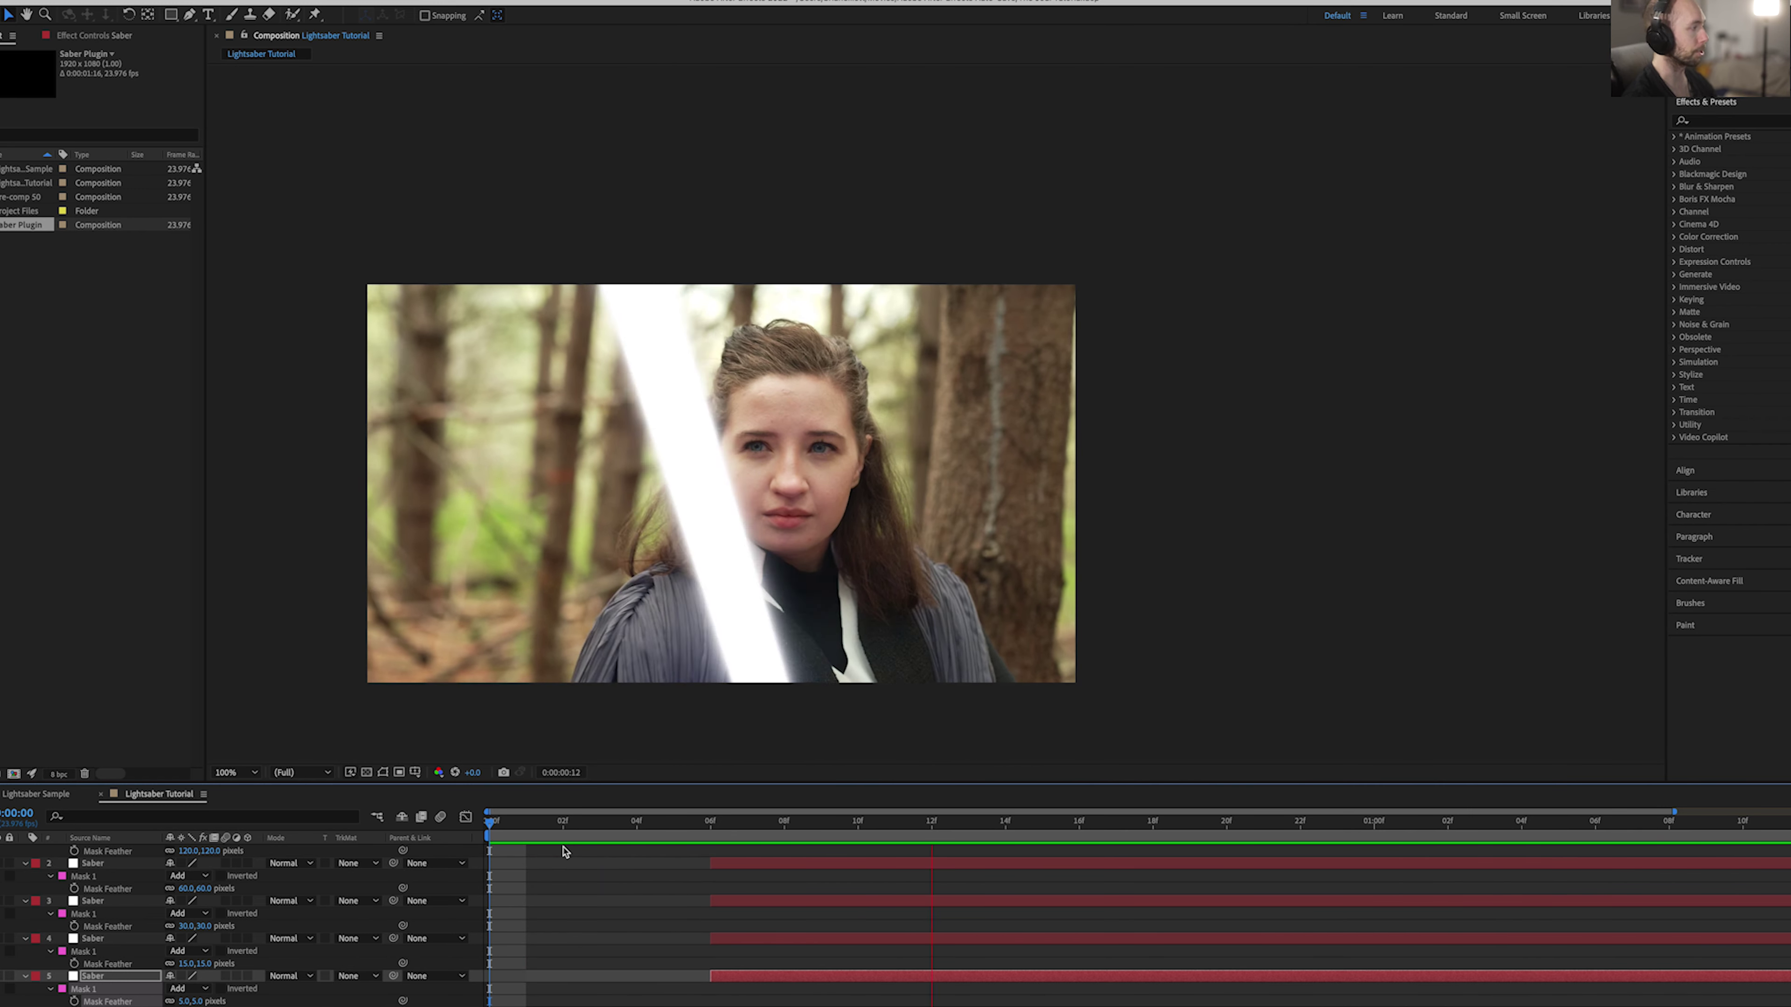
key("space")
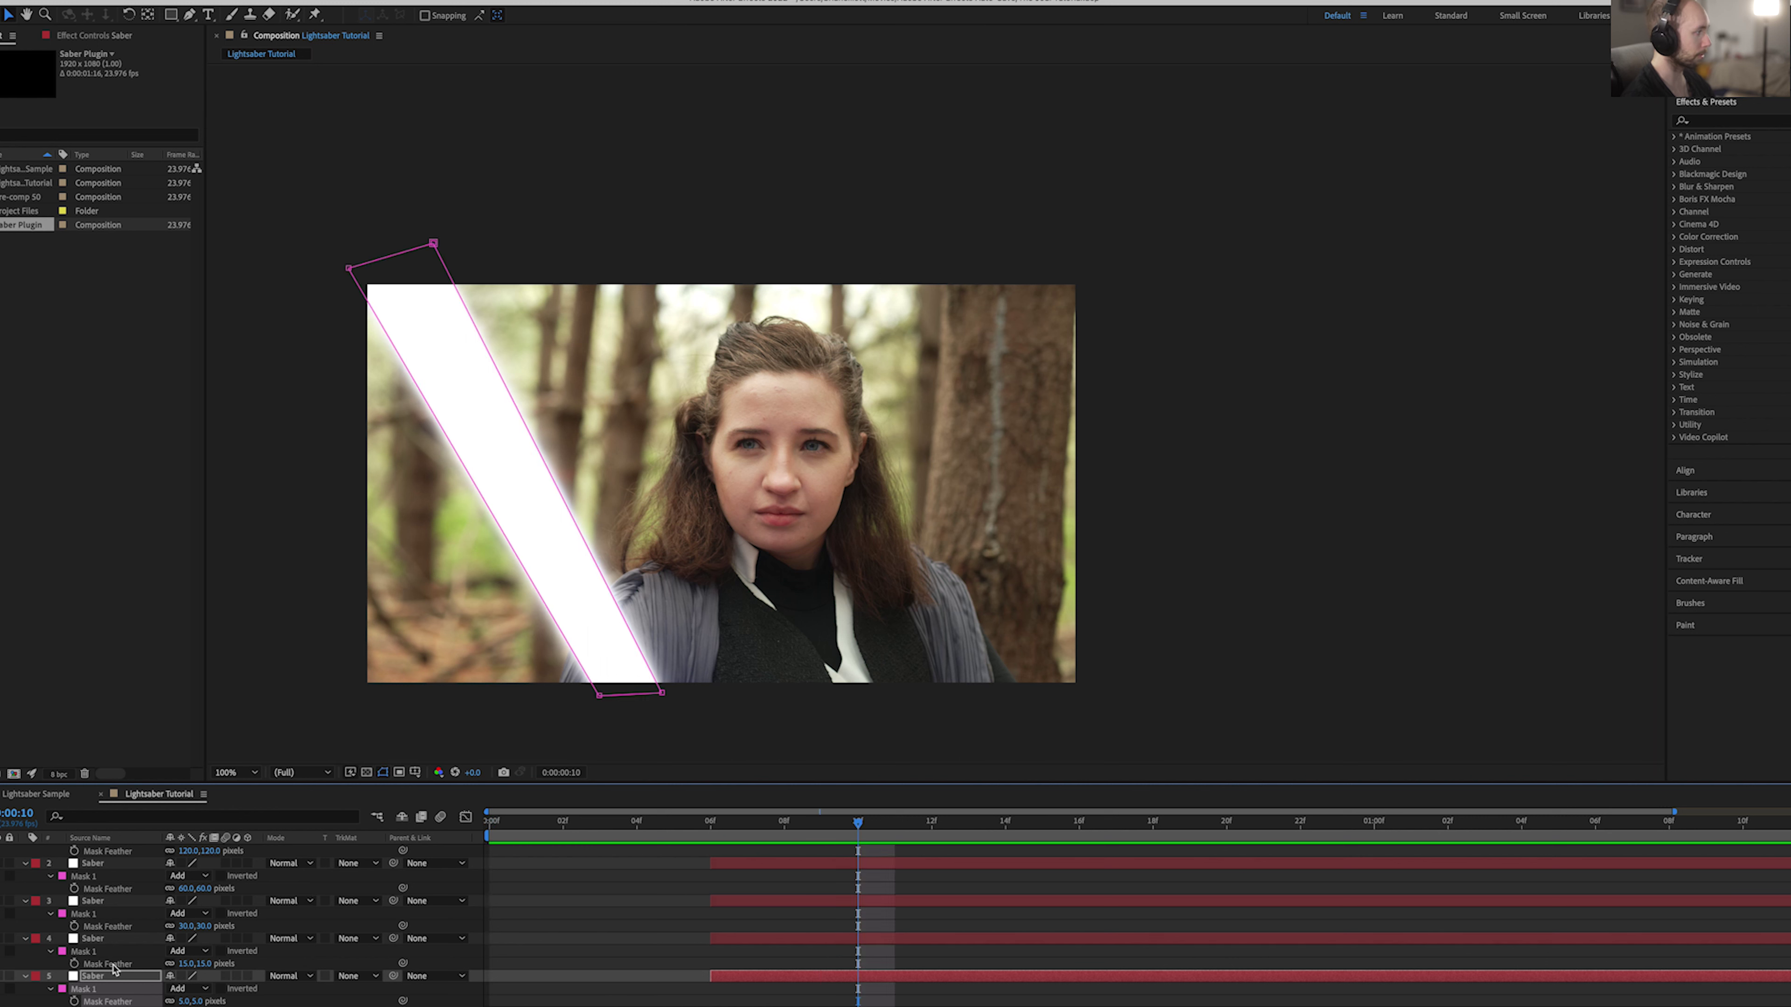
scroll(139, 958, "up", 2)
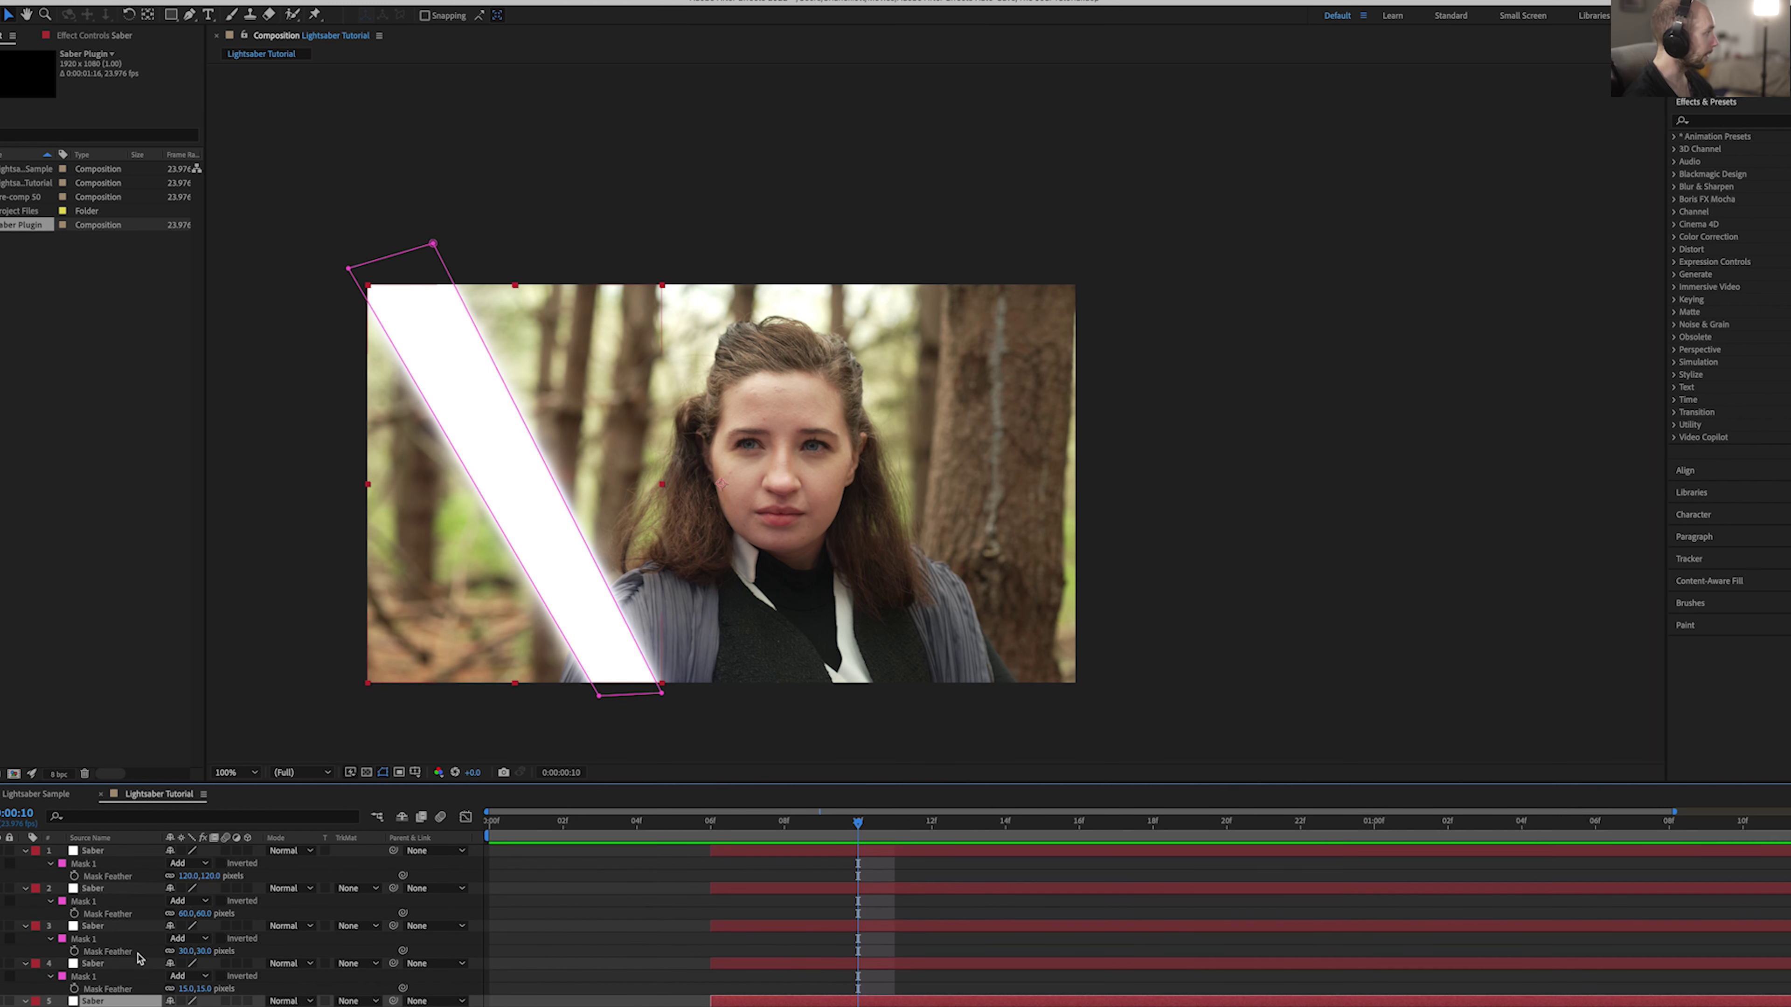
left_click(96, 853, "shift")
Step: Pre-compose the selected saber layers into Pre-comp 51
right_click(104, 855)
mouse_move(192, 910)
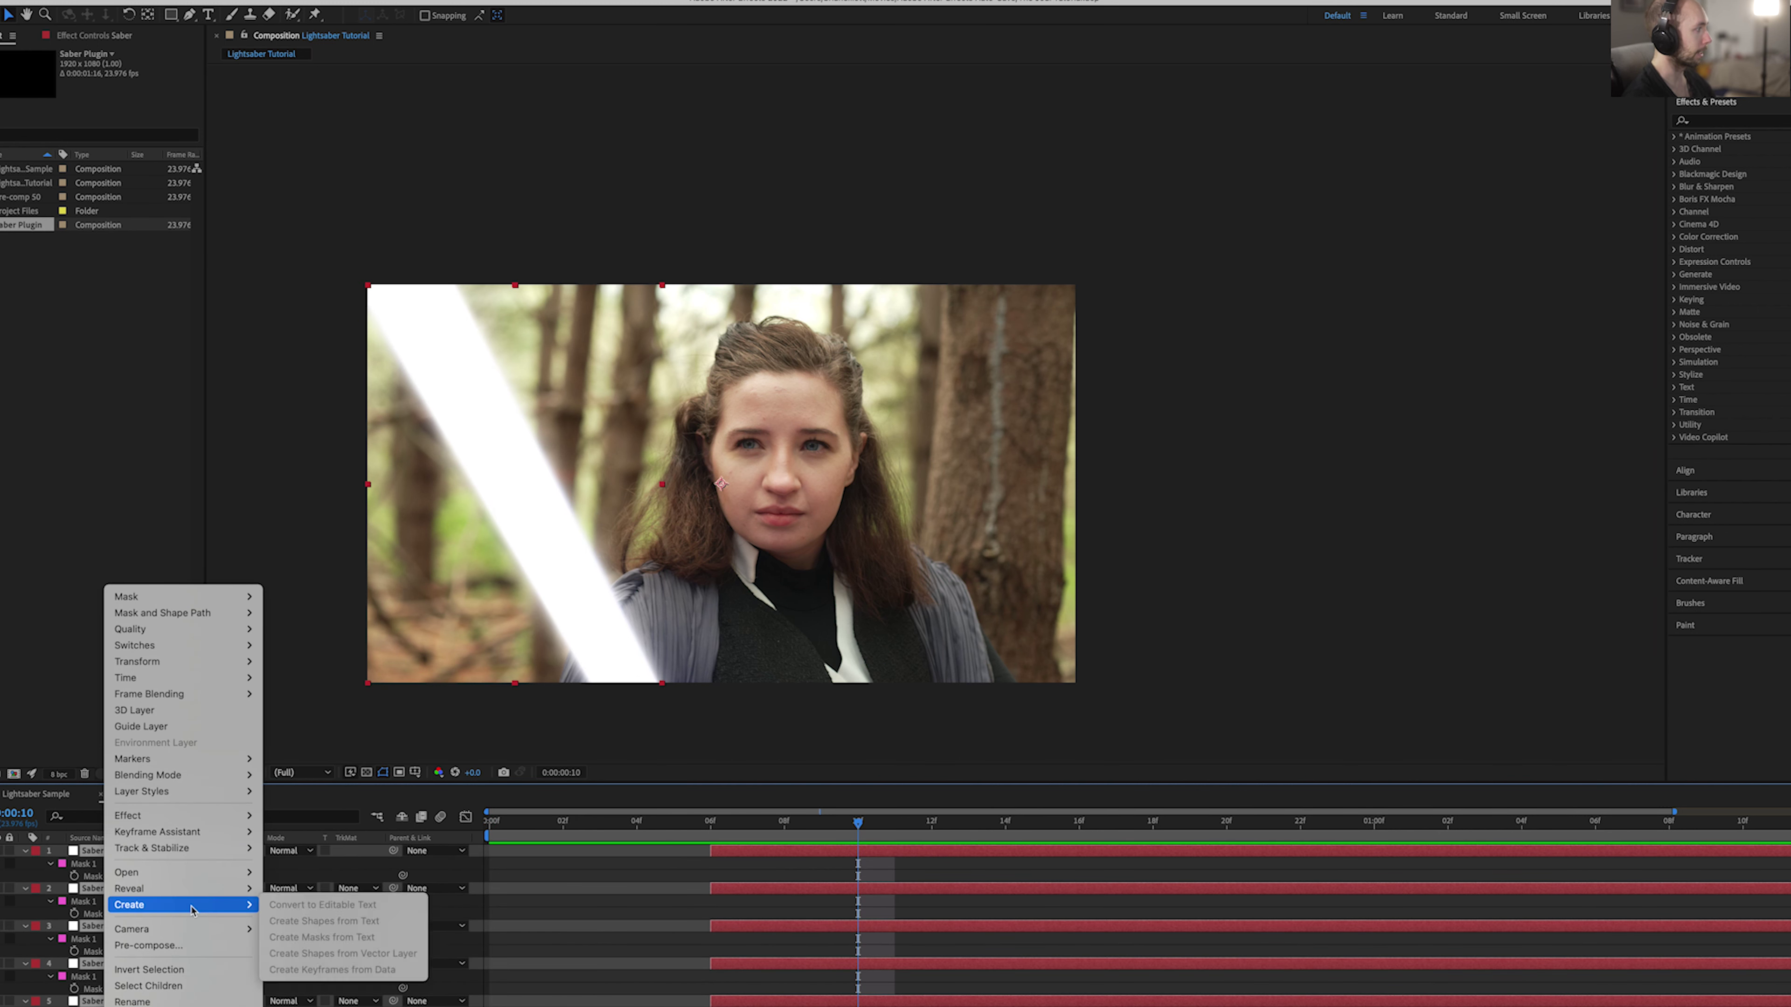
left_click(205, 946)
left_click(1010, 583)
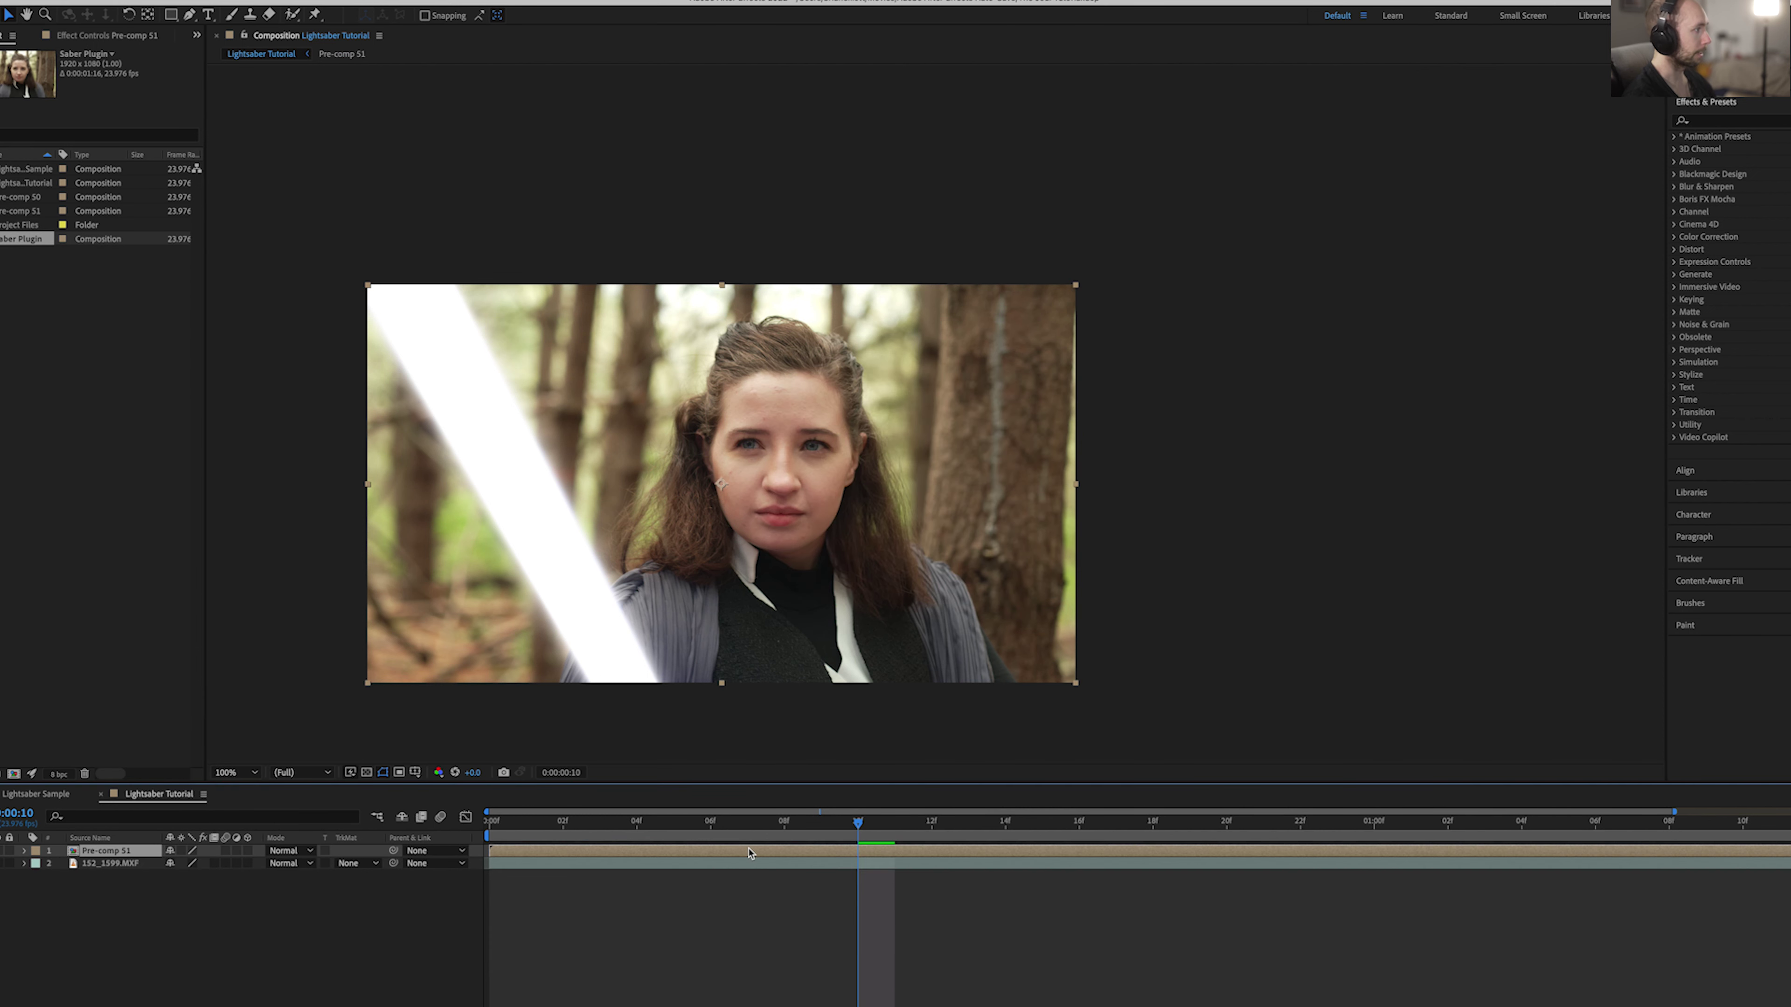
Step: Inside Pre-comp 51, add a black 000000 solid beneath the saber layers, then return to Lightsaber Tutorial
double_click(830, 856)
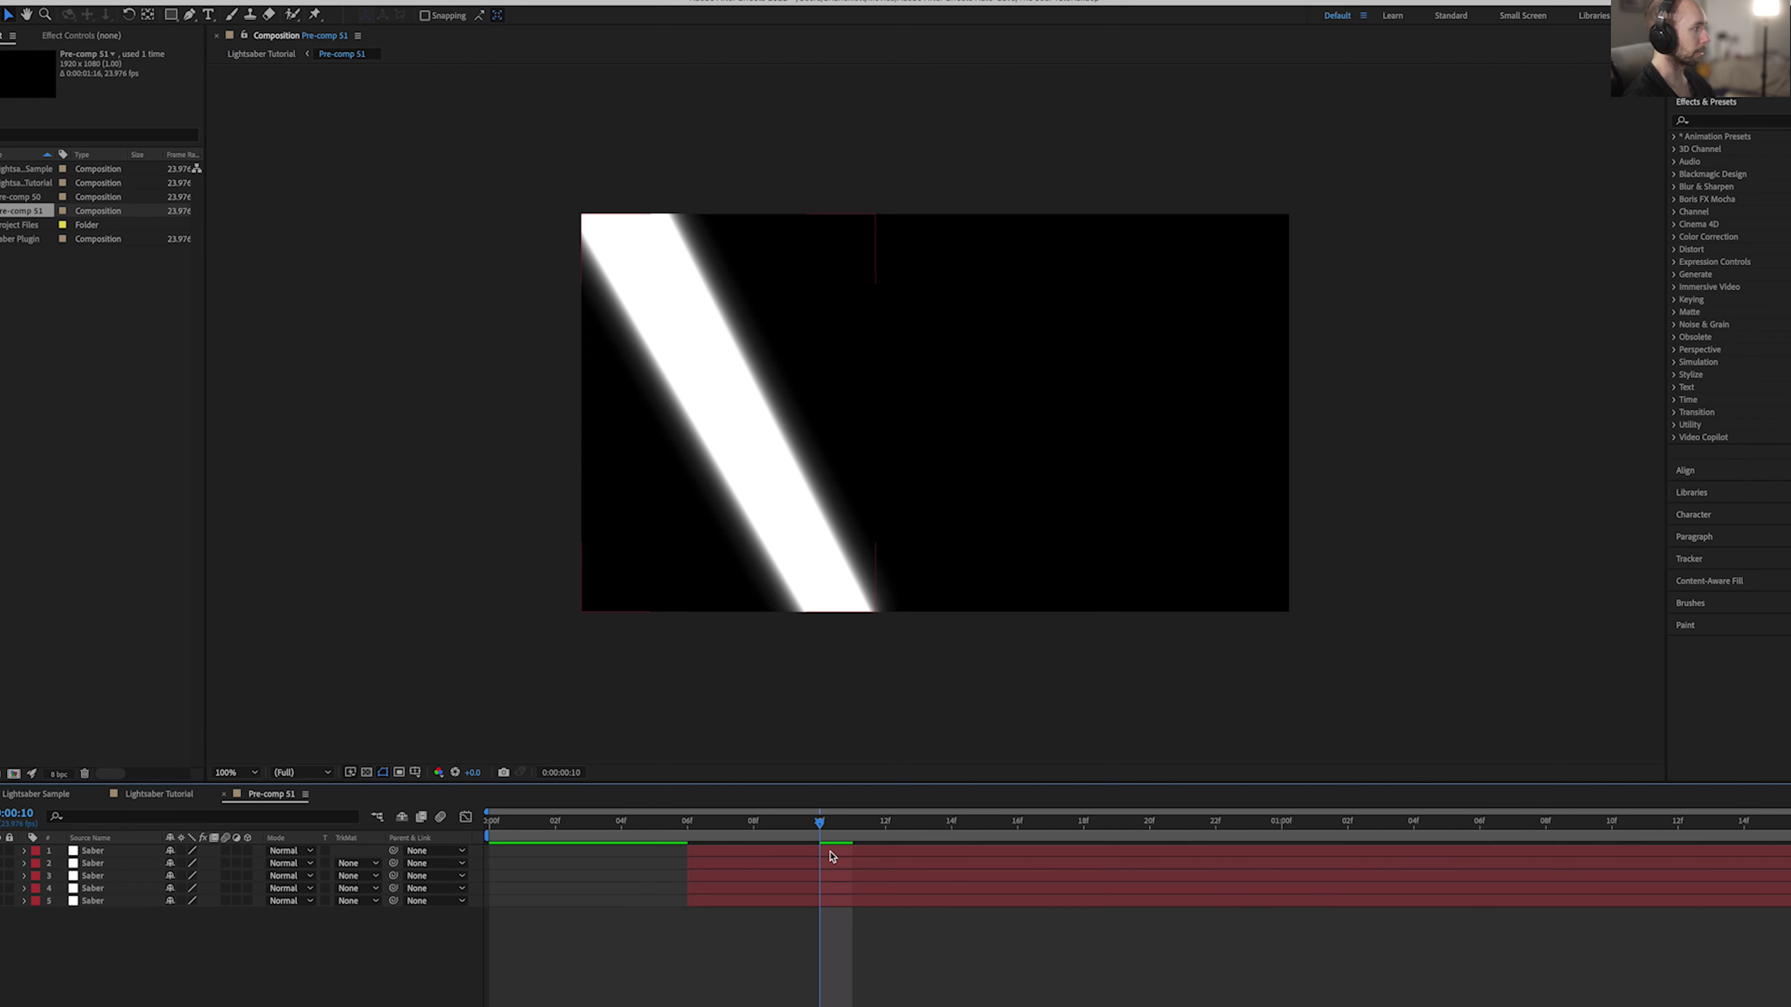
left_click(233, 0)
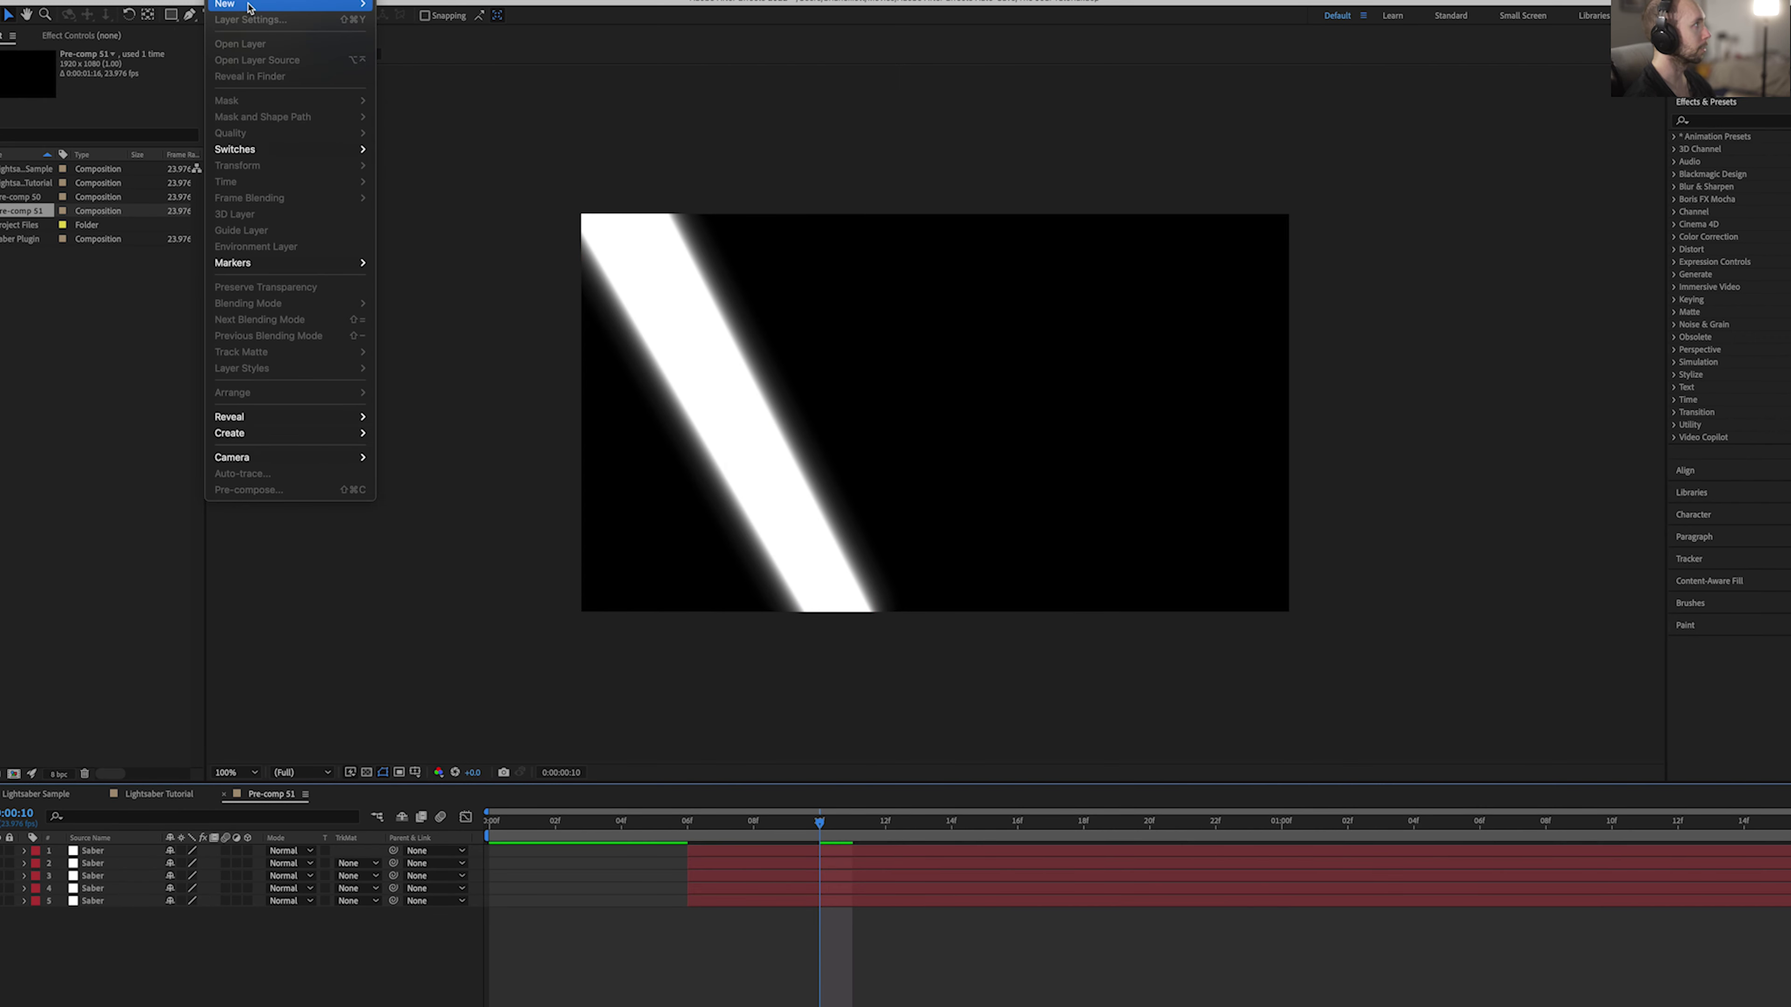
mouse_move(352, 5)
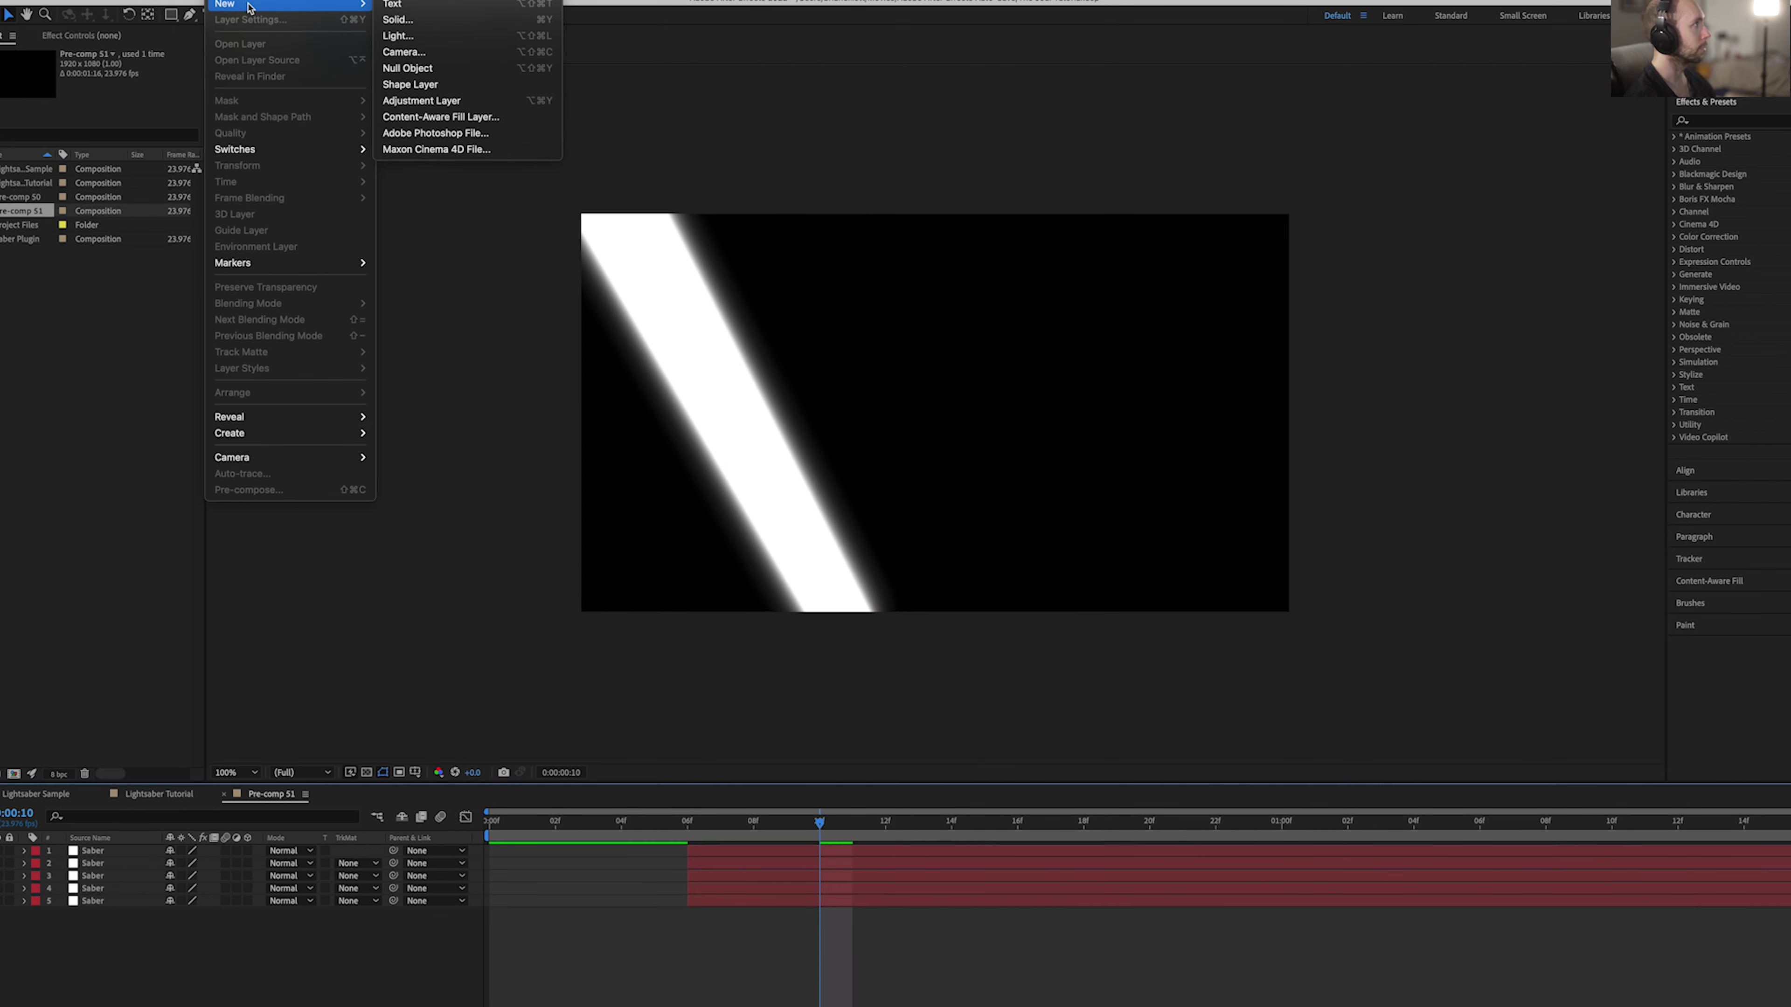
left_click(421, 19)
left_click(896, 579)
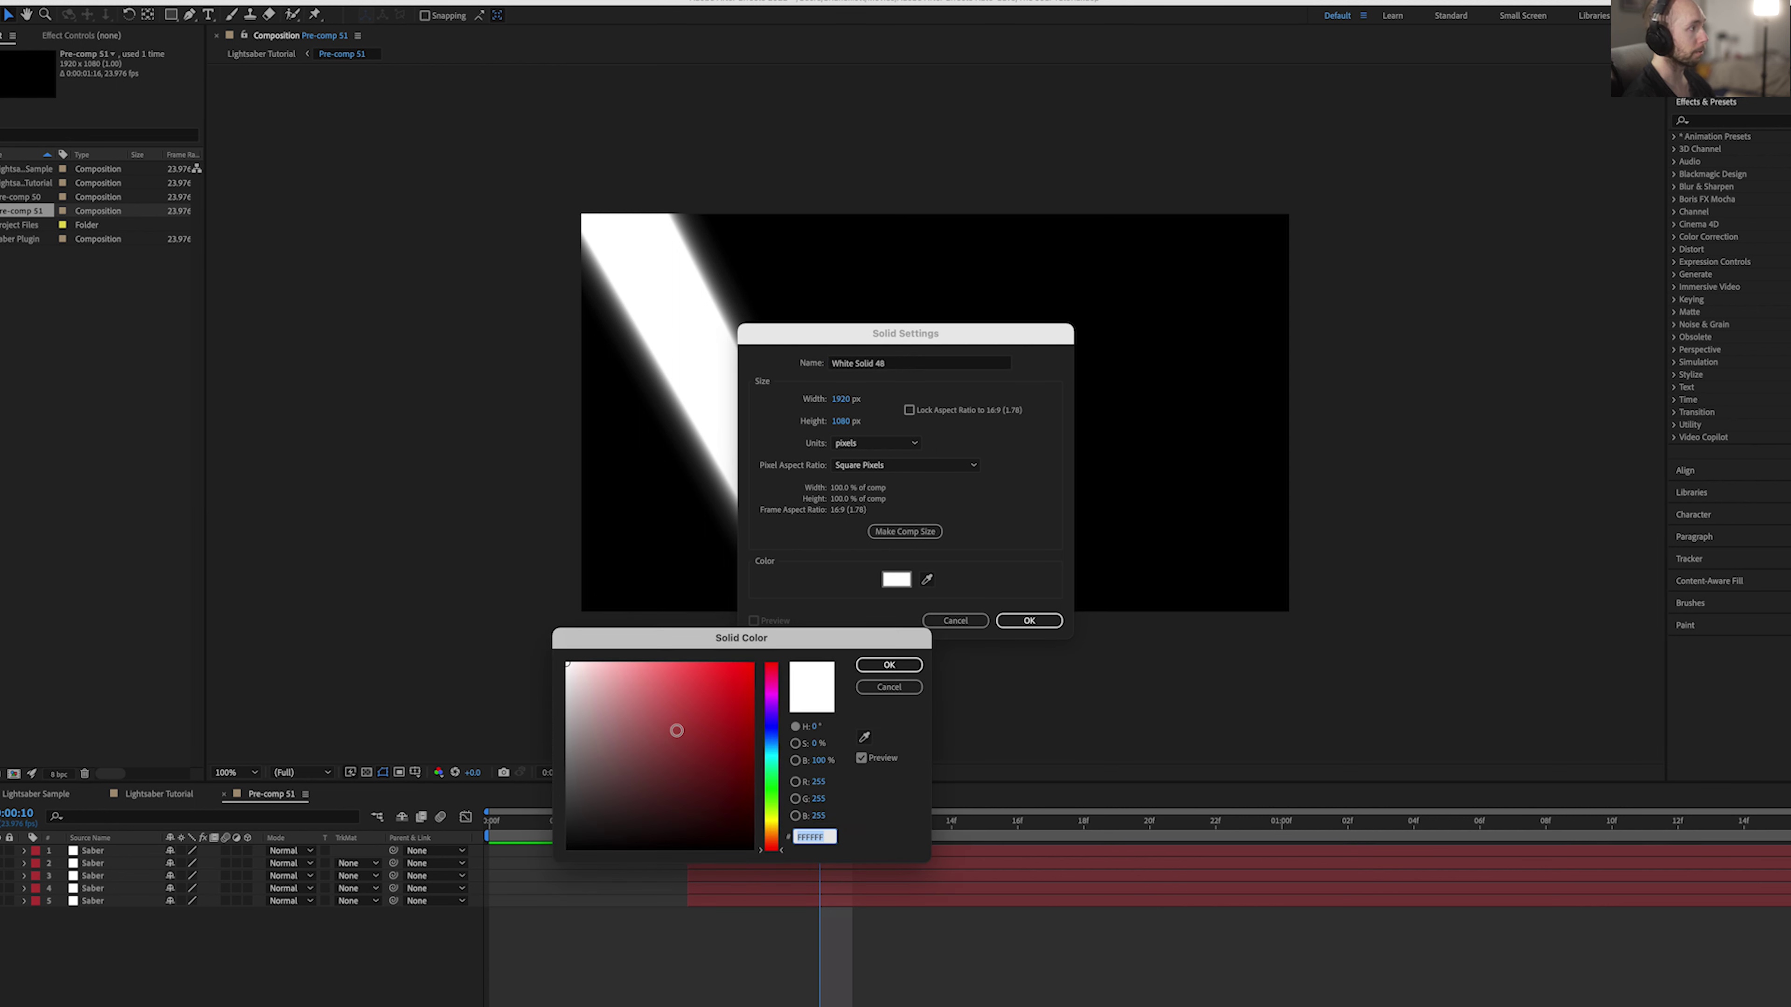
type("000000")
left_click(889, 665)
left_click(1029, 621)
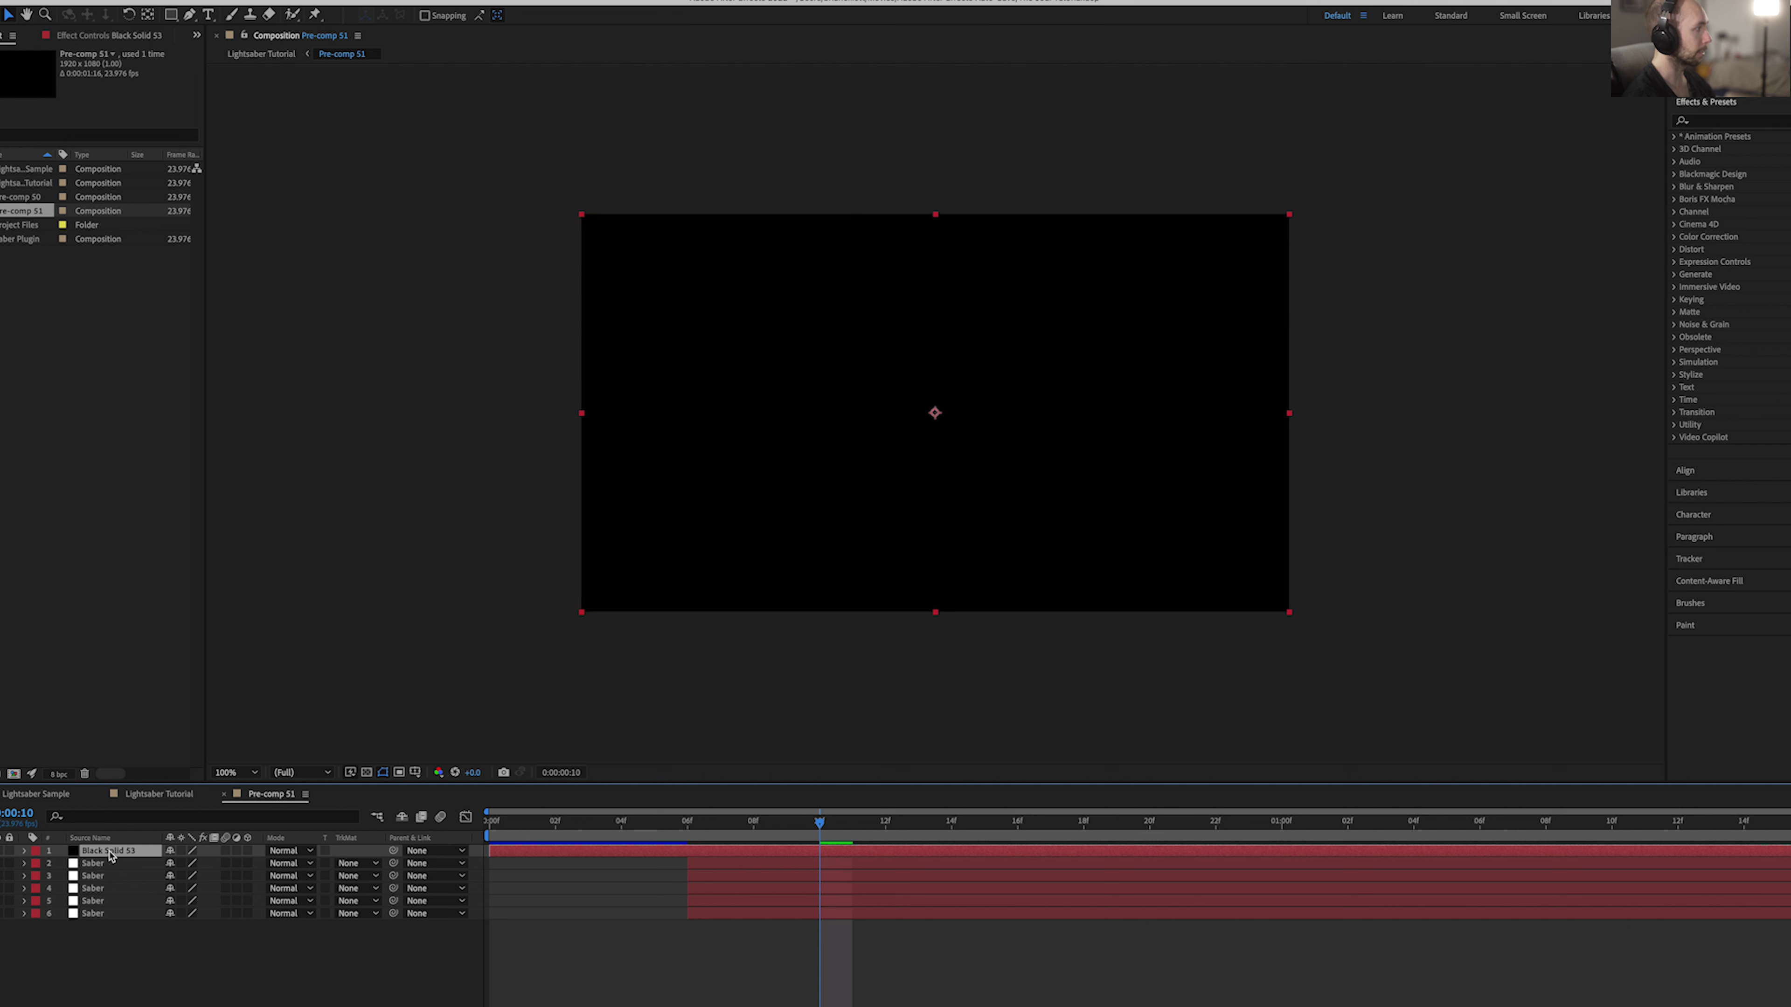
left_click_drag(110, 852, 88, 917)
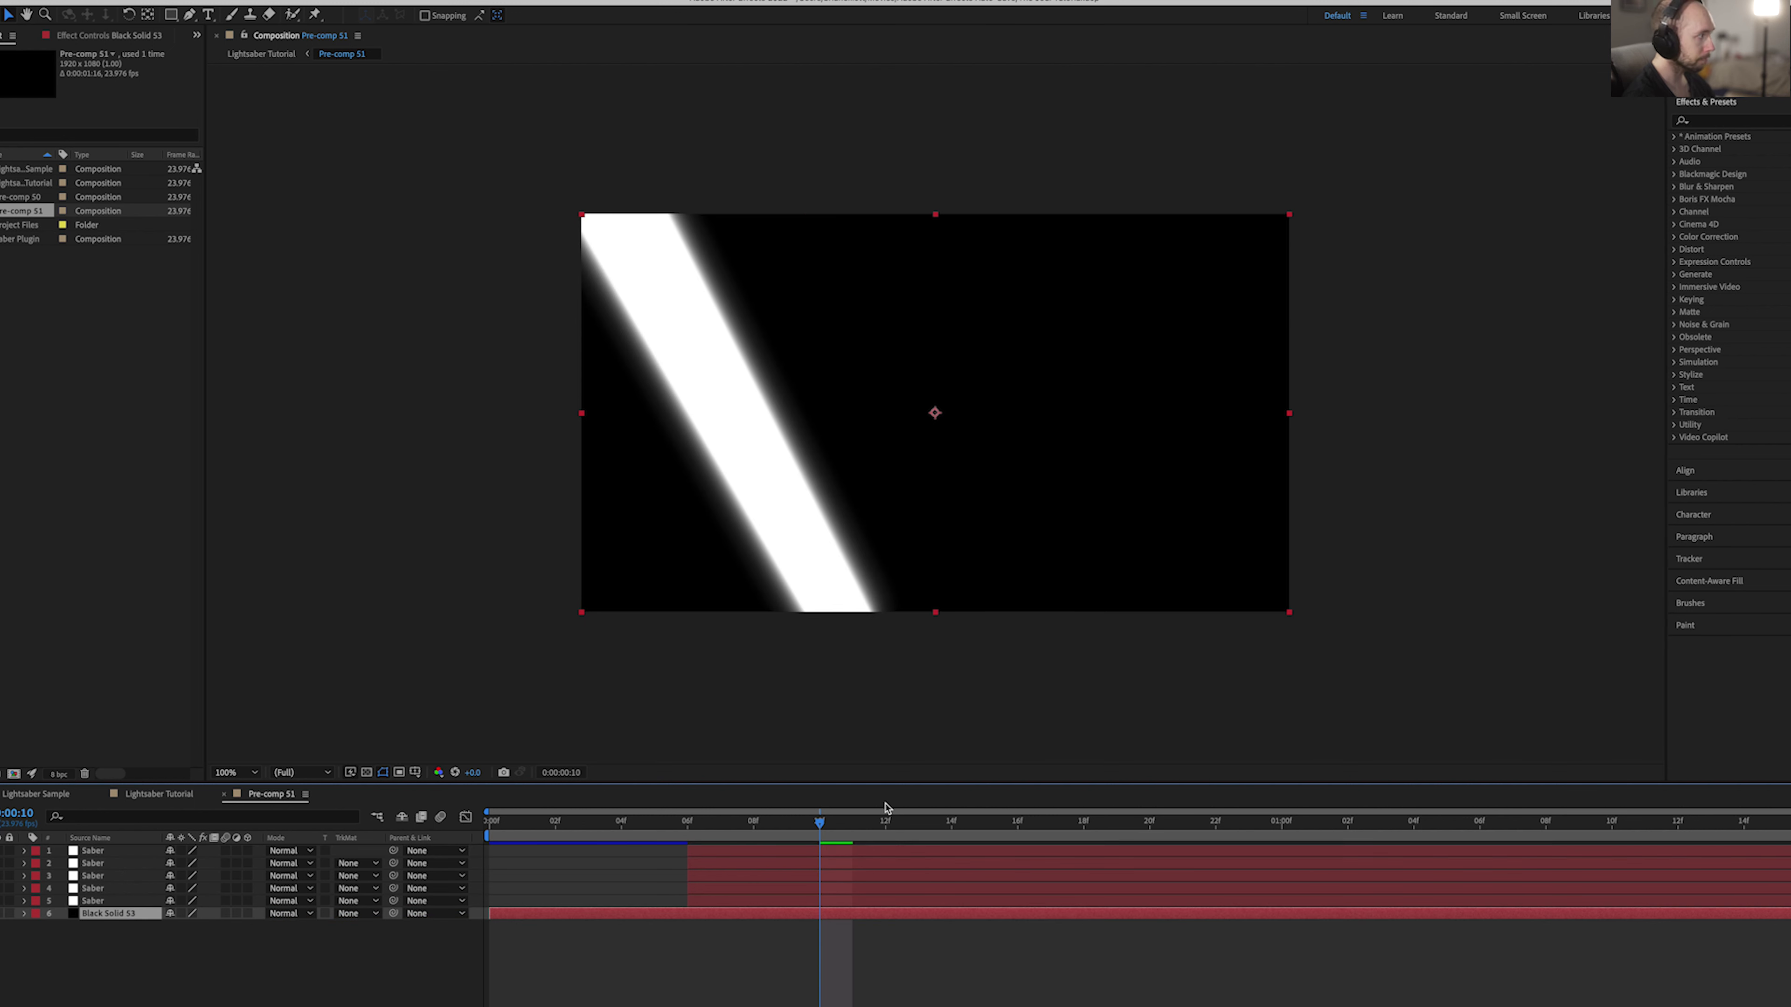
left_click(156, 795)
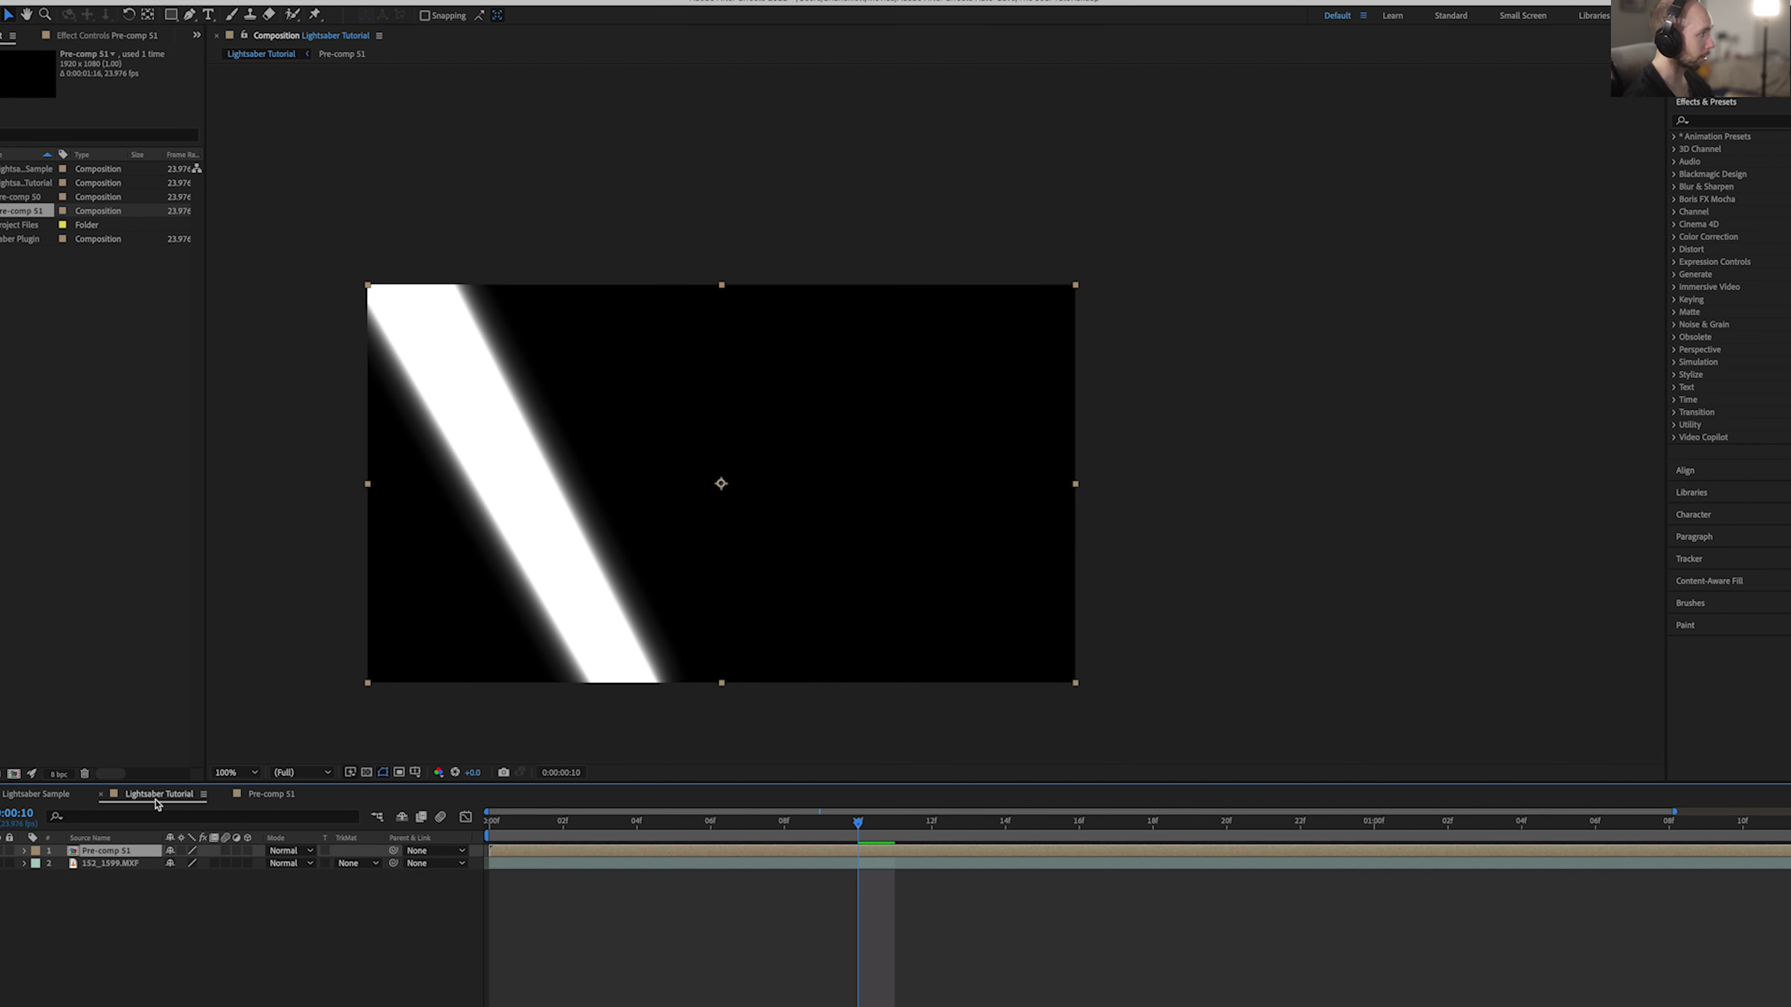
Step: Set Pre-comp 51's blending mode to Screen
right_click(842, 852)
mouse_move(964, 775)
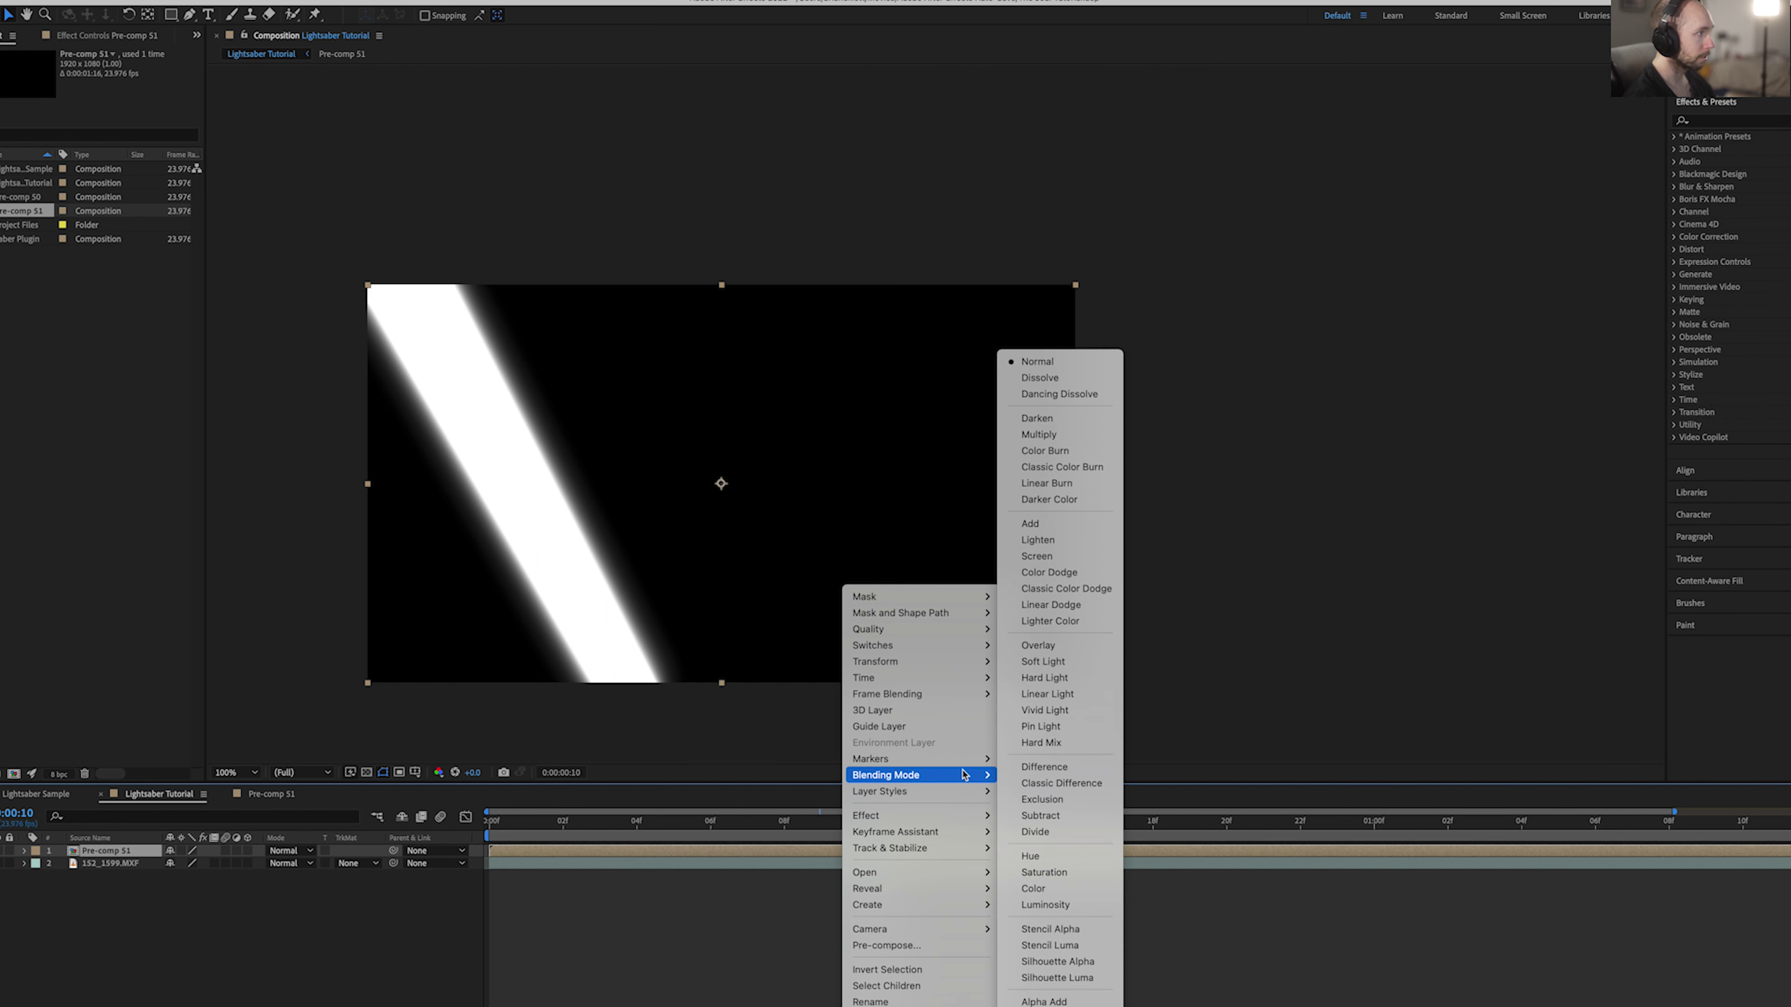
left_click(1055, 559)
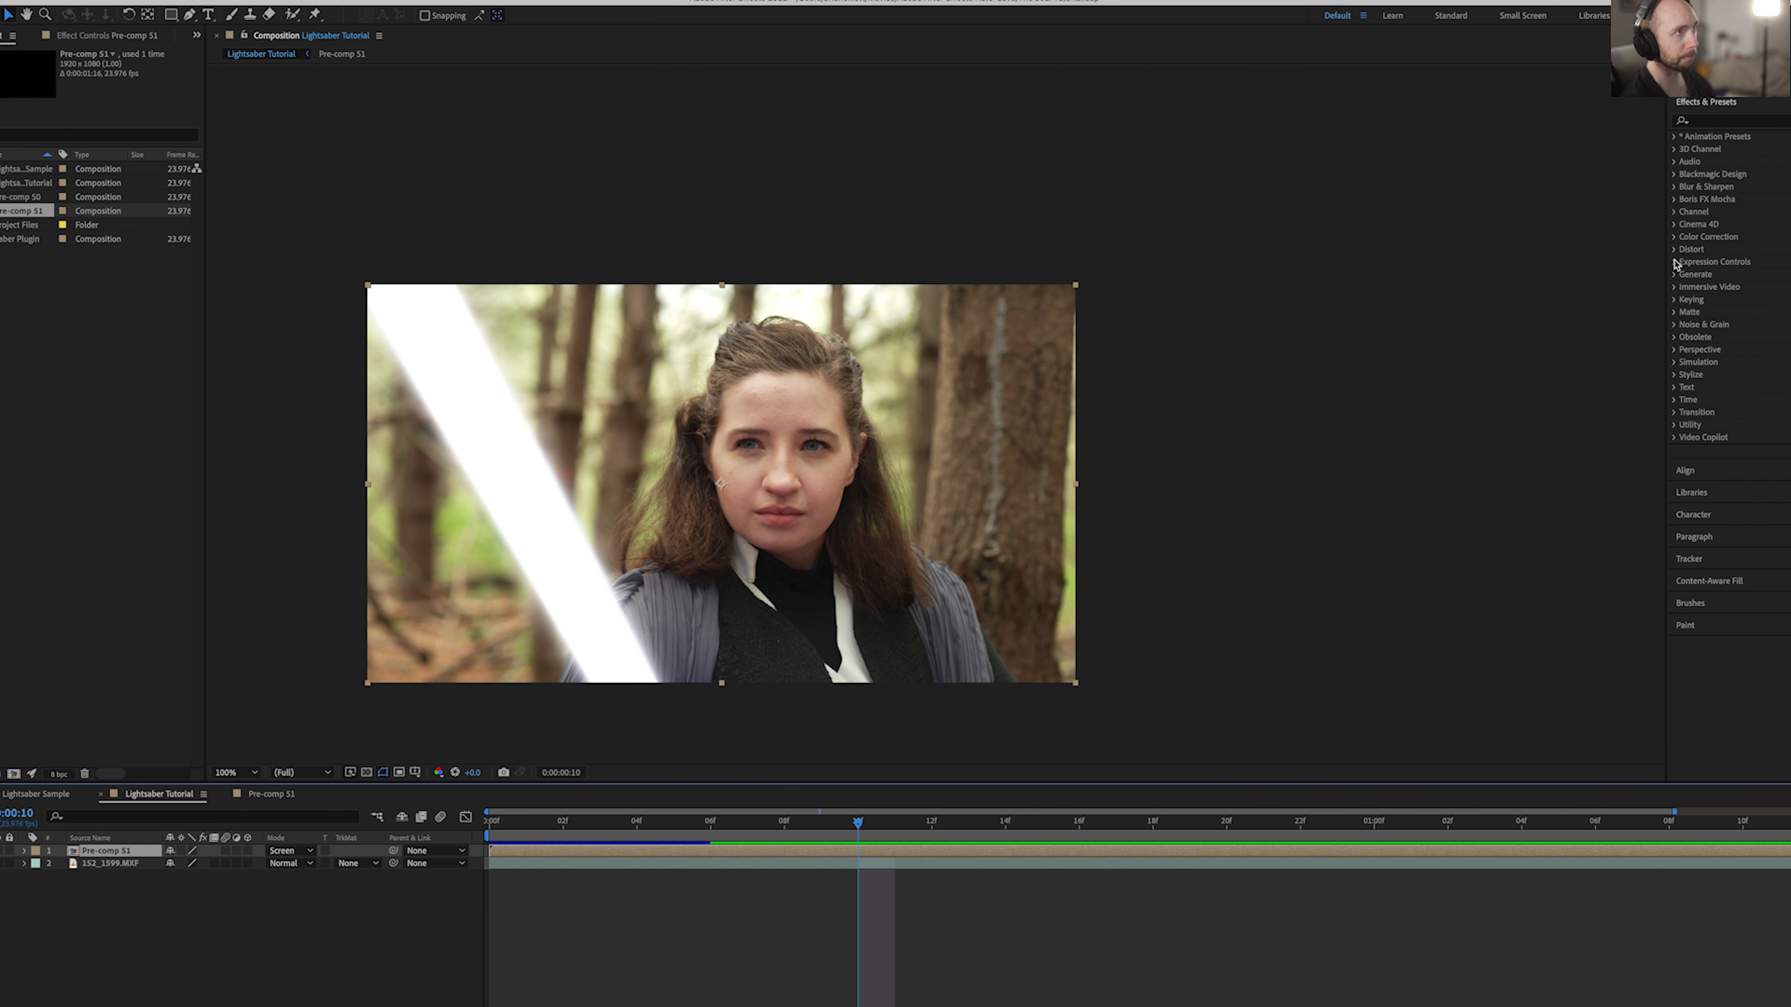
Step: Apply Color Balance with Highlight Blue Balance 100 and Highlight Green Balance 50, then preview
left_click(1693, 237)
left_click(1689, 416)
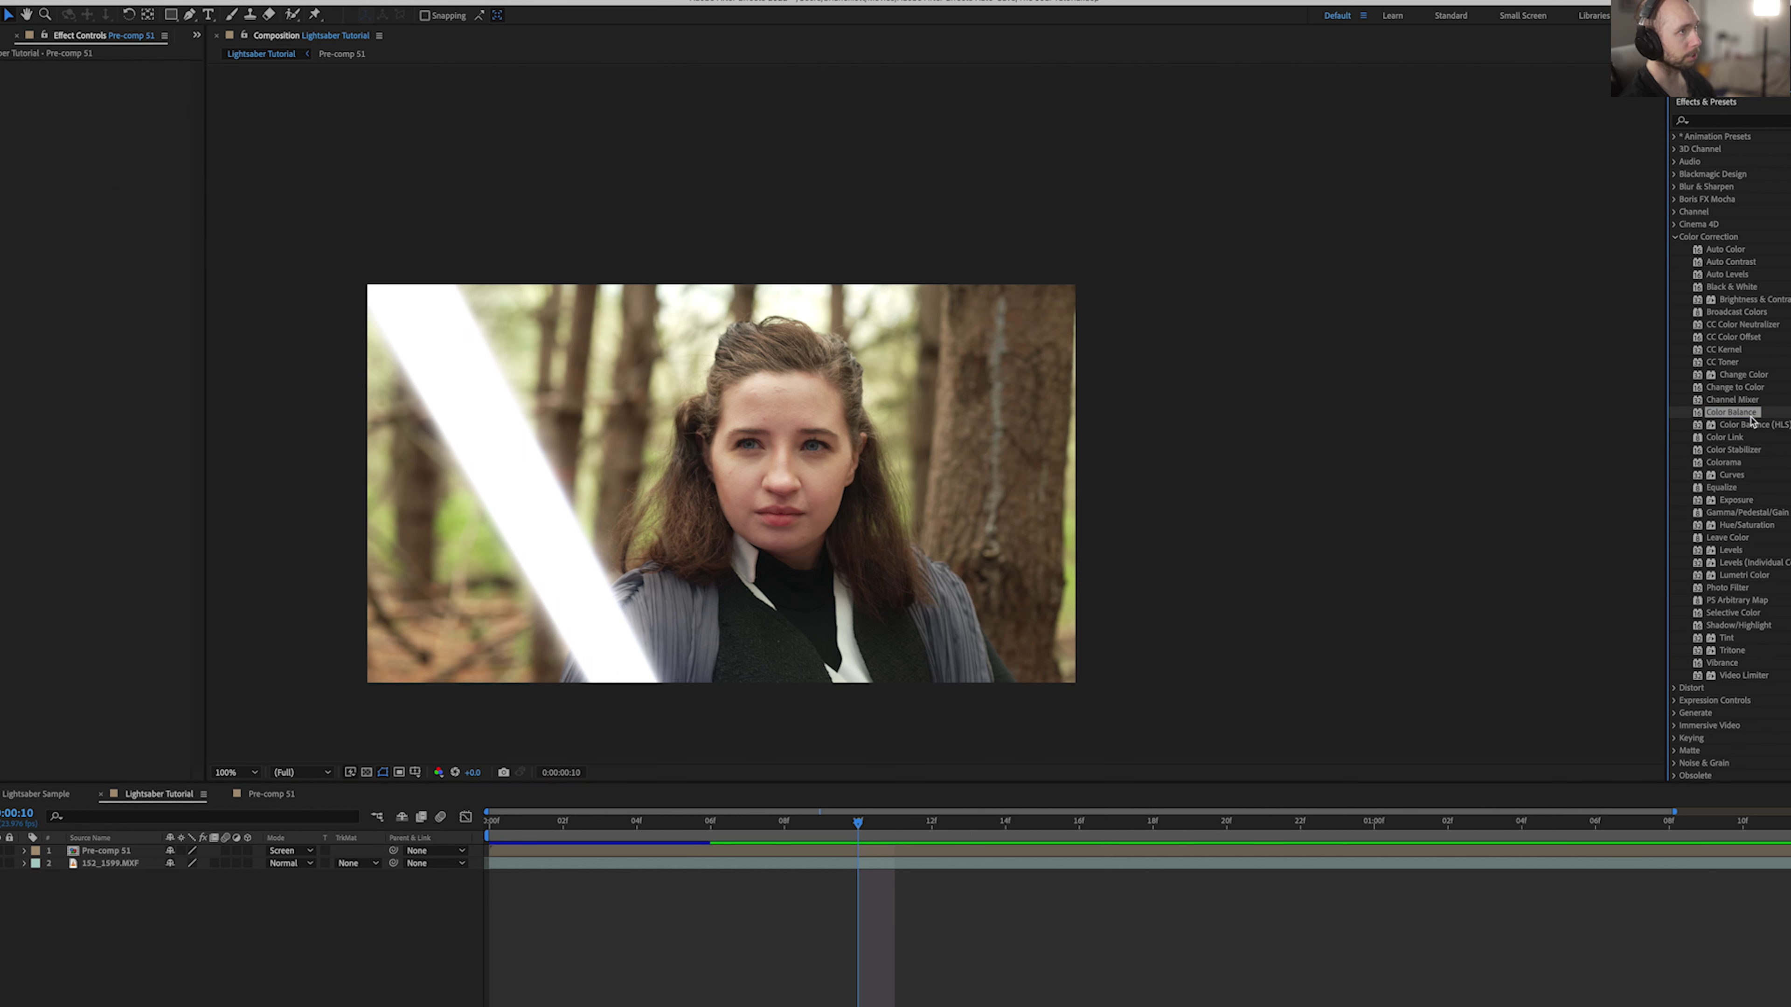
left_click_drag(1744, 421, 571, 852)
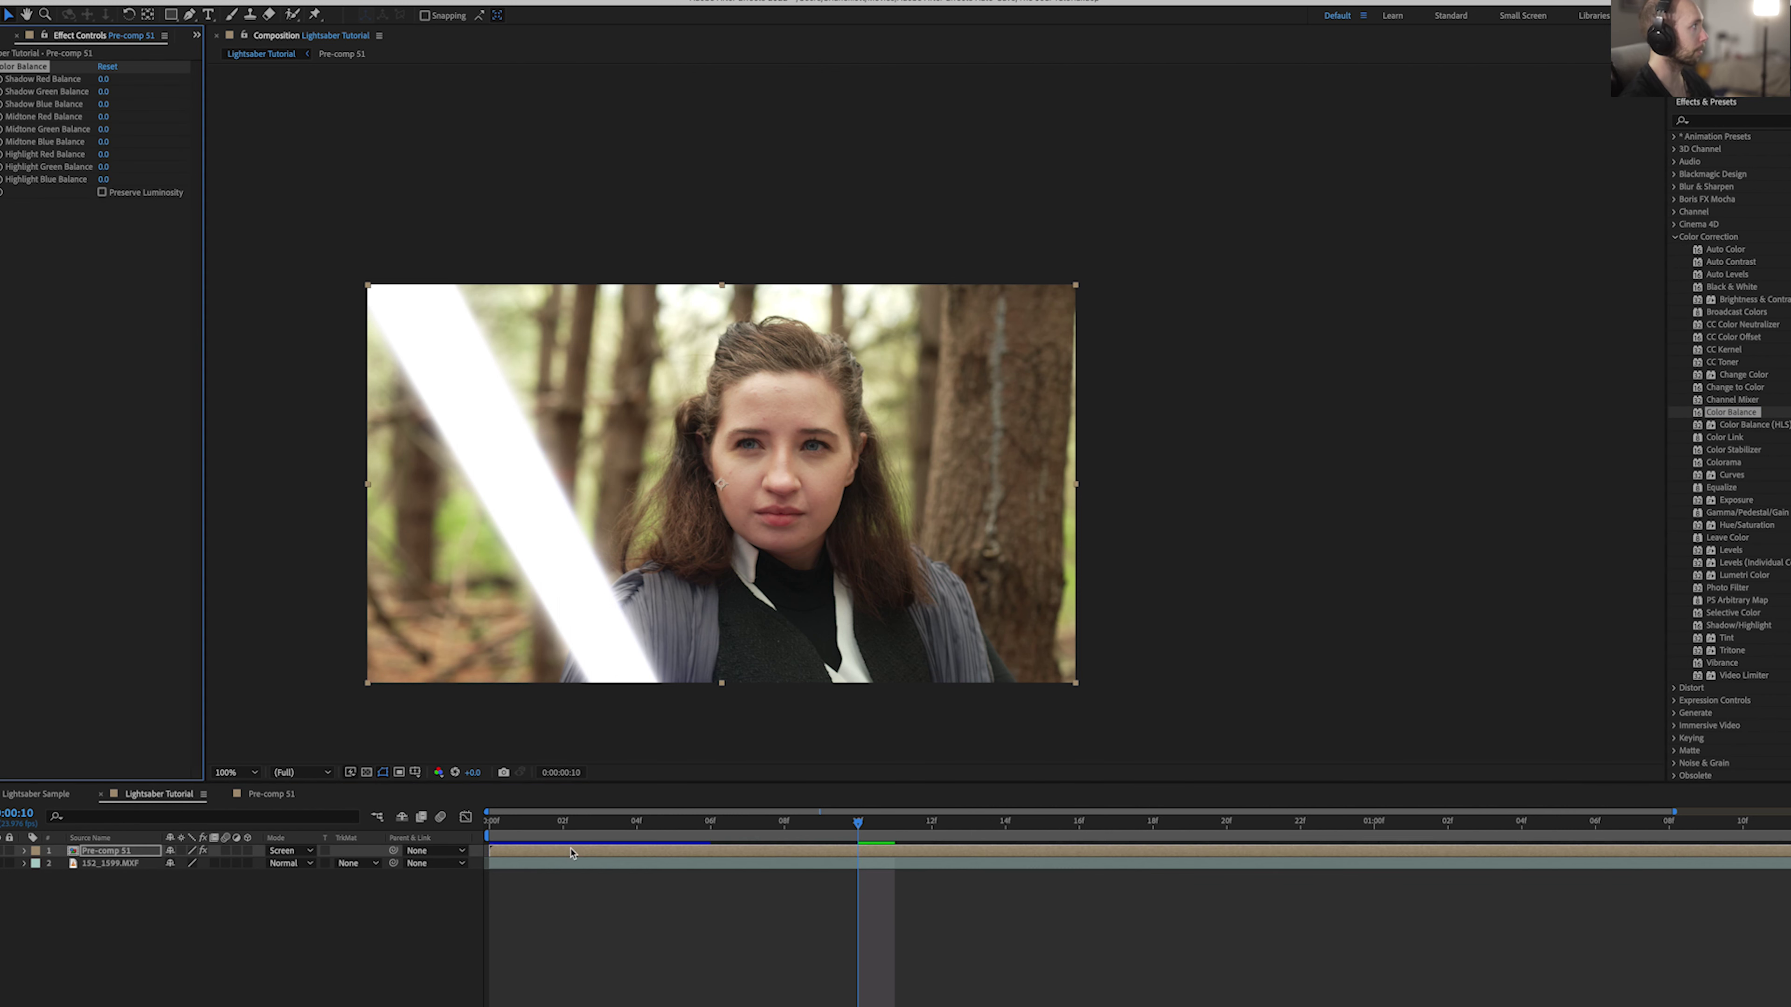
left_click(106, 180)
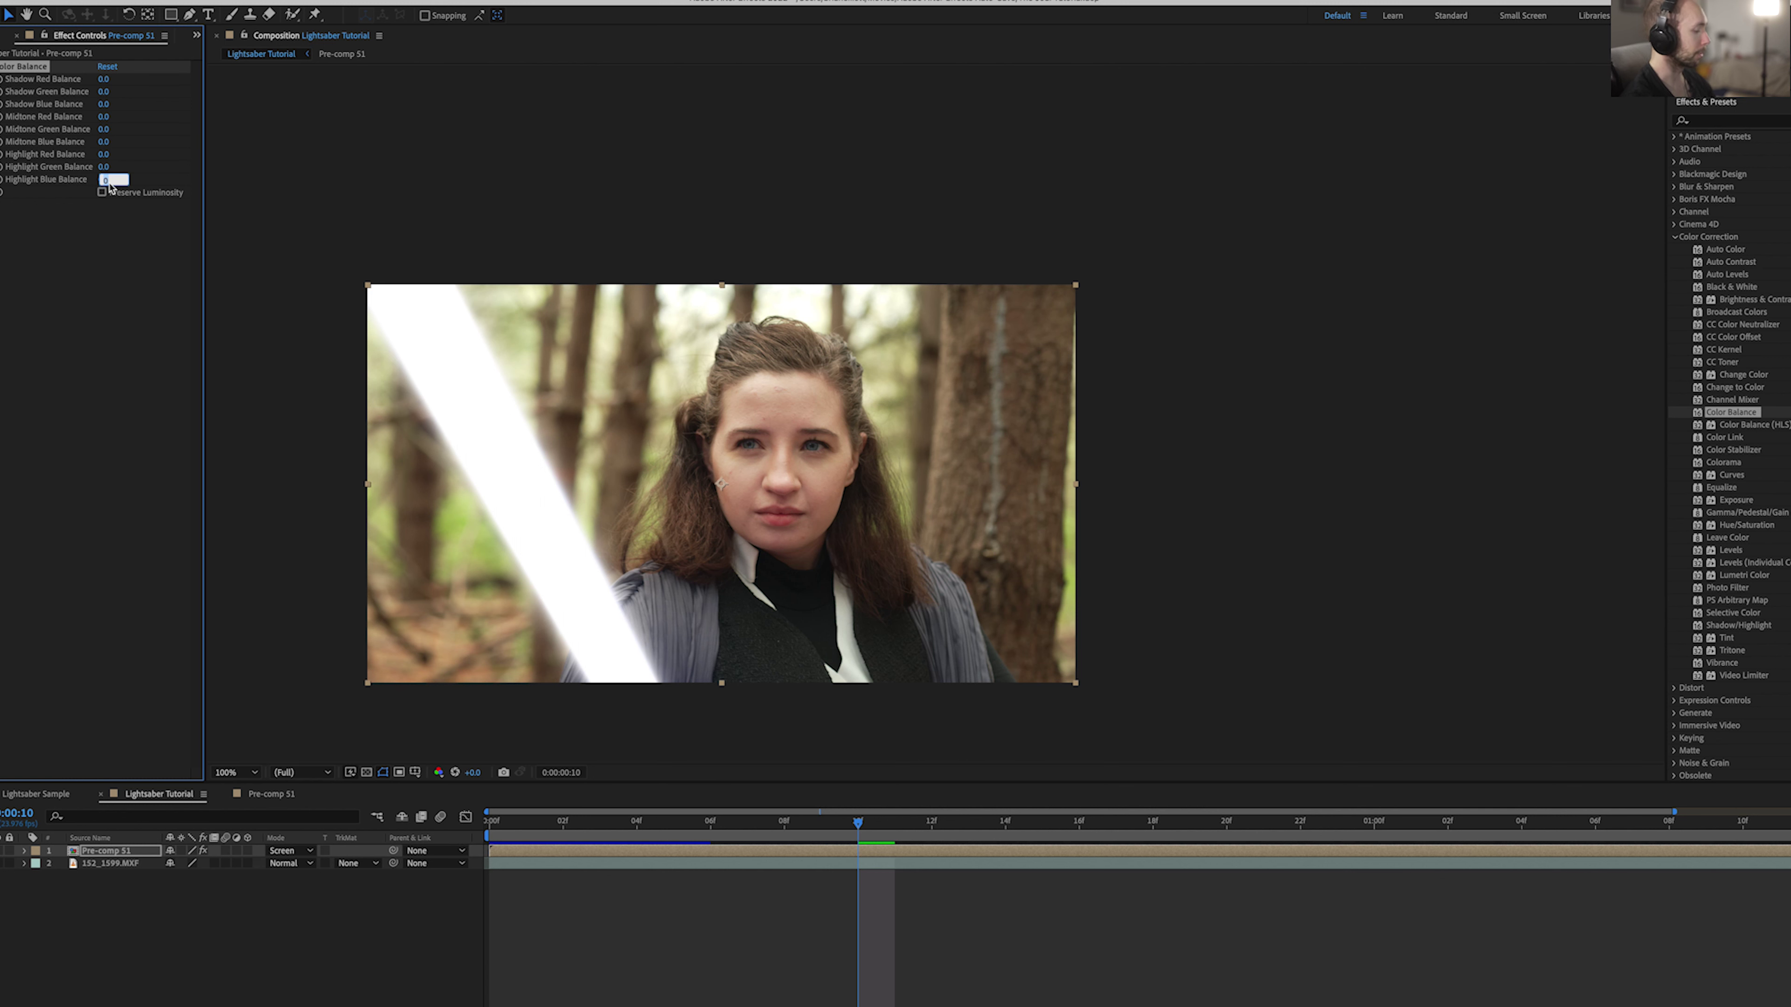
type("100")
key("Return")
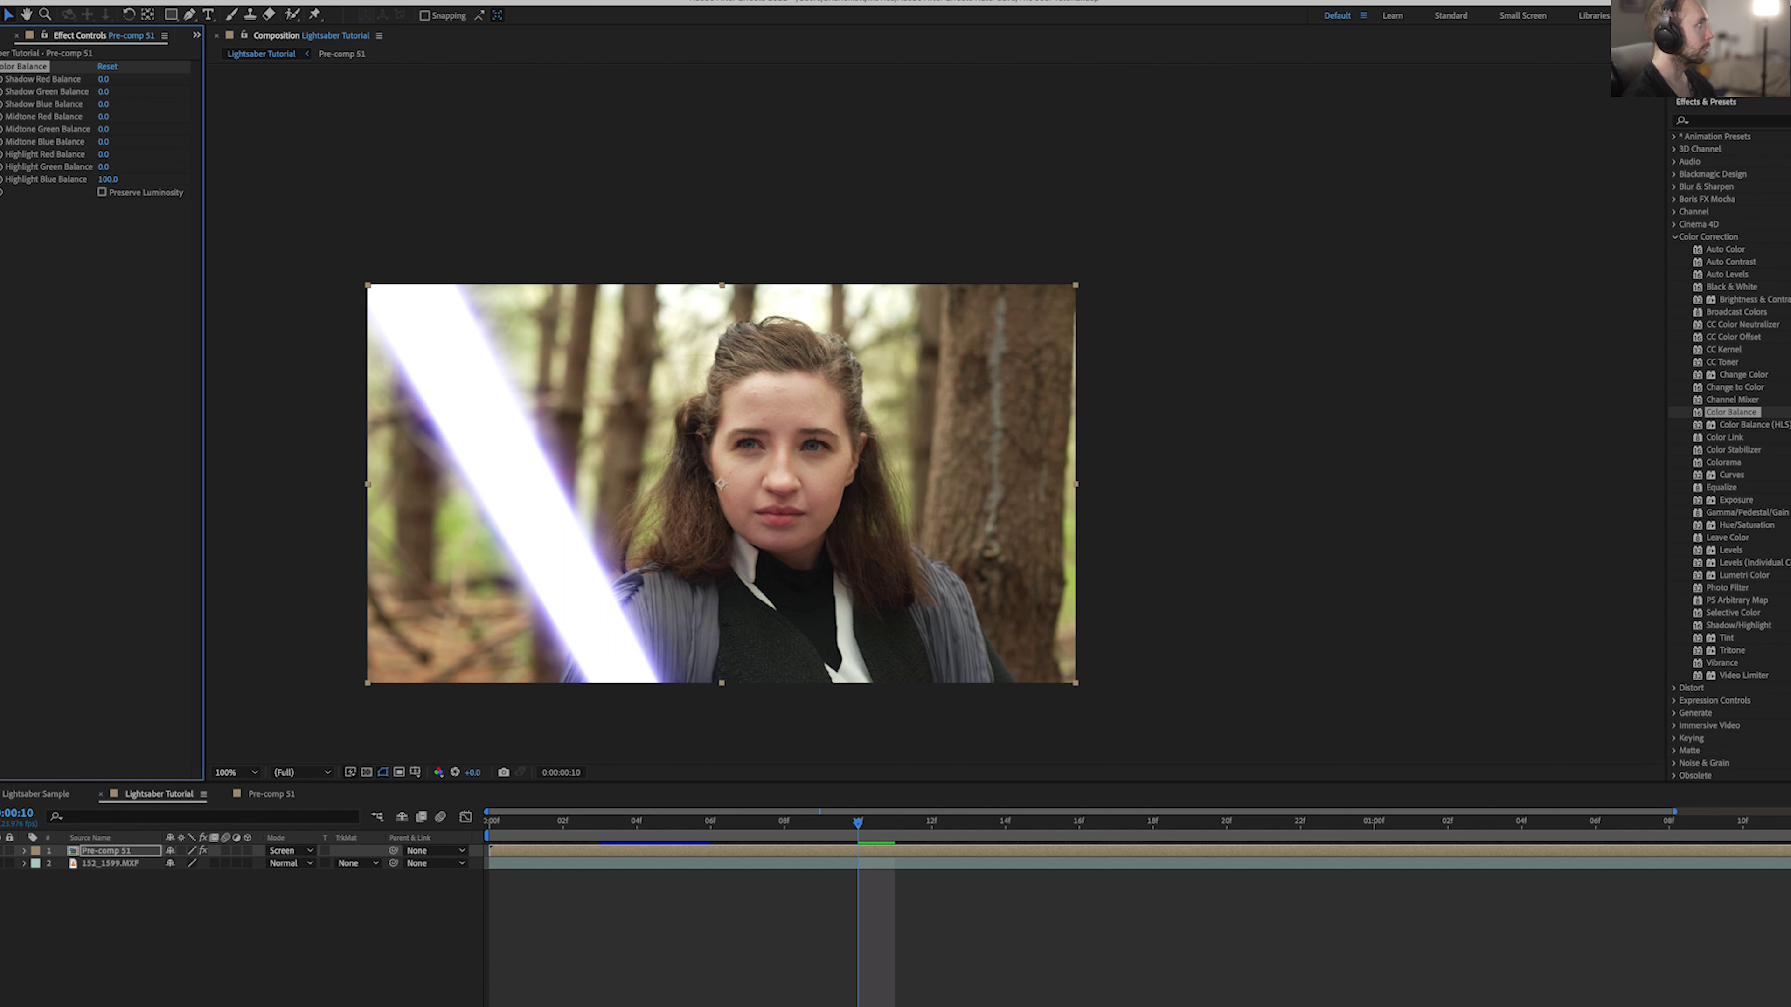
left_click(105, 166)
type("5")
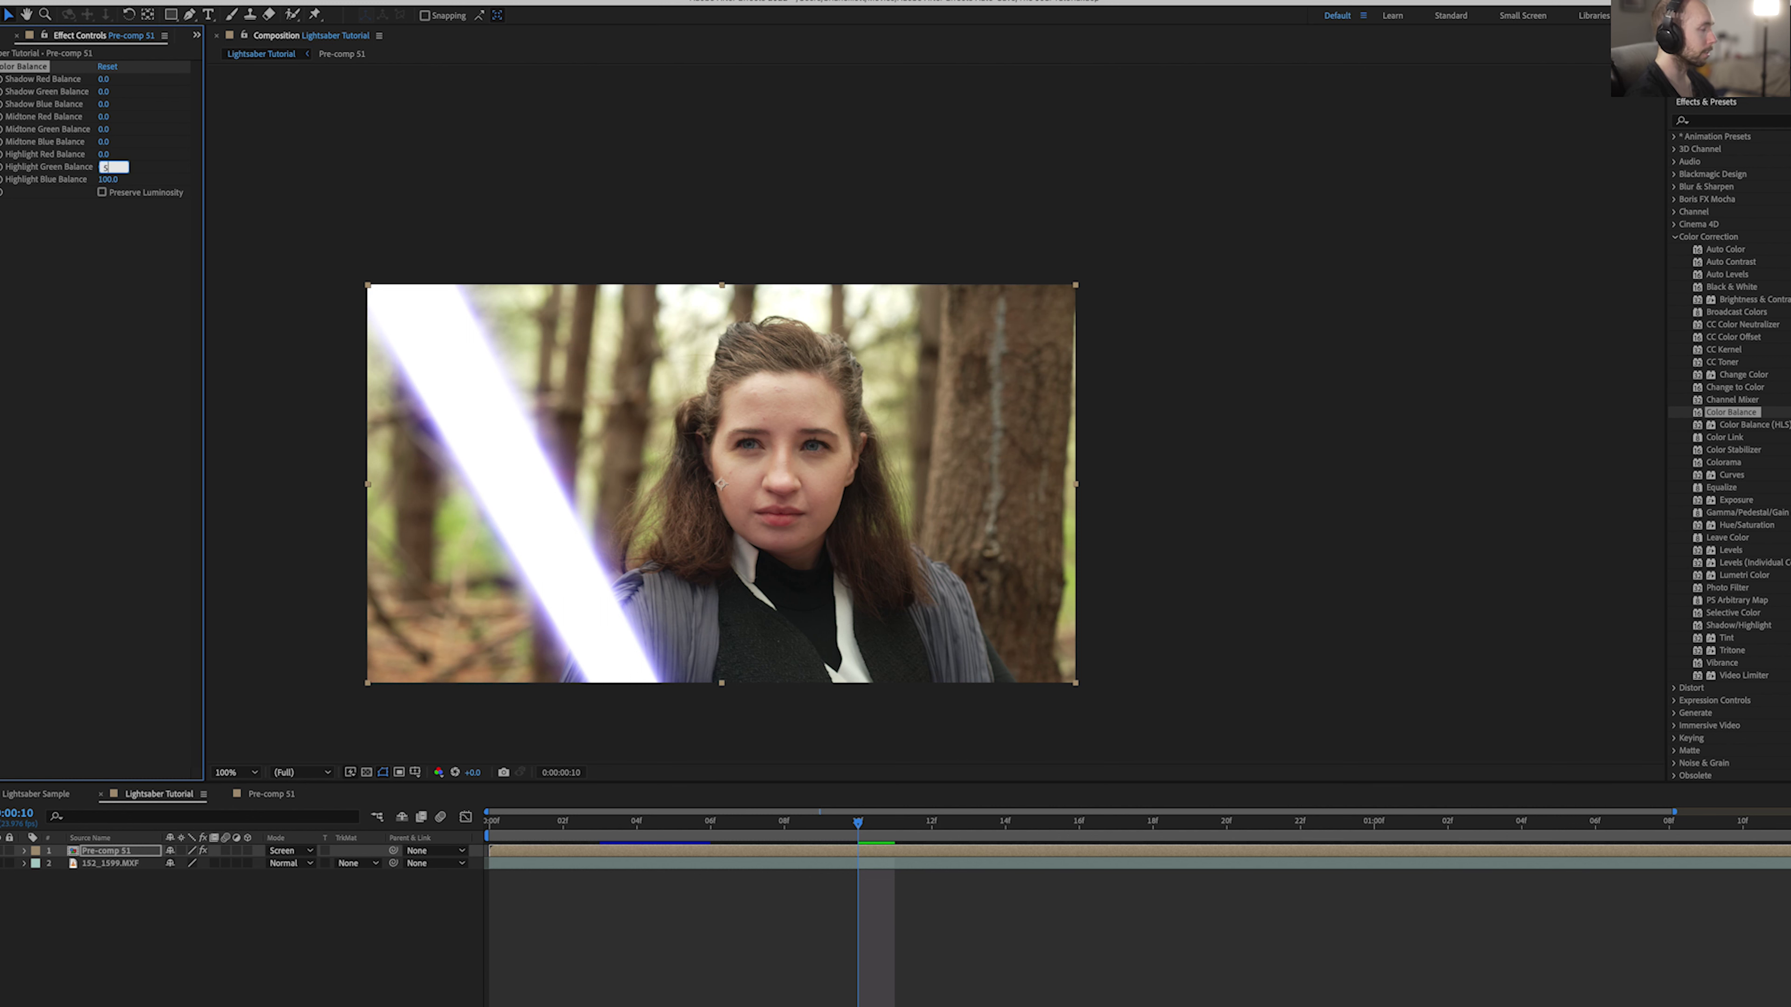
type("0")
key("Return")
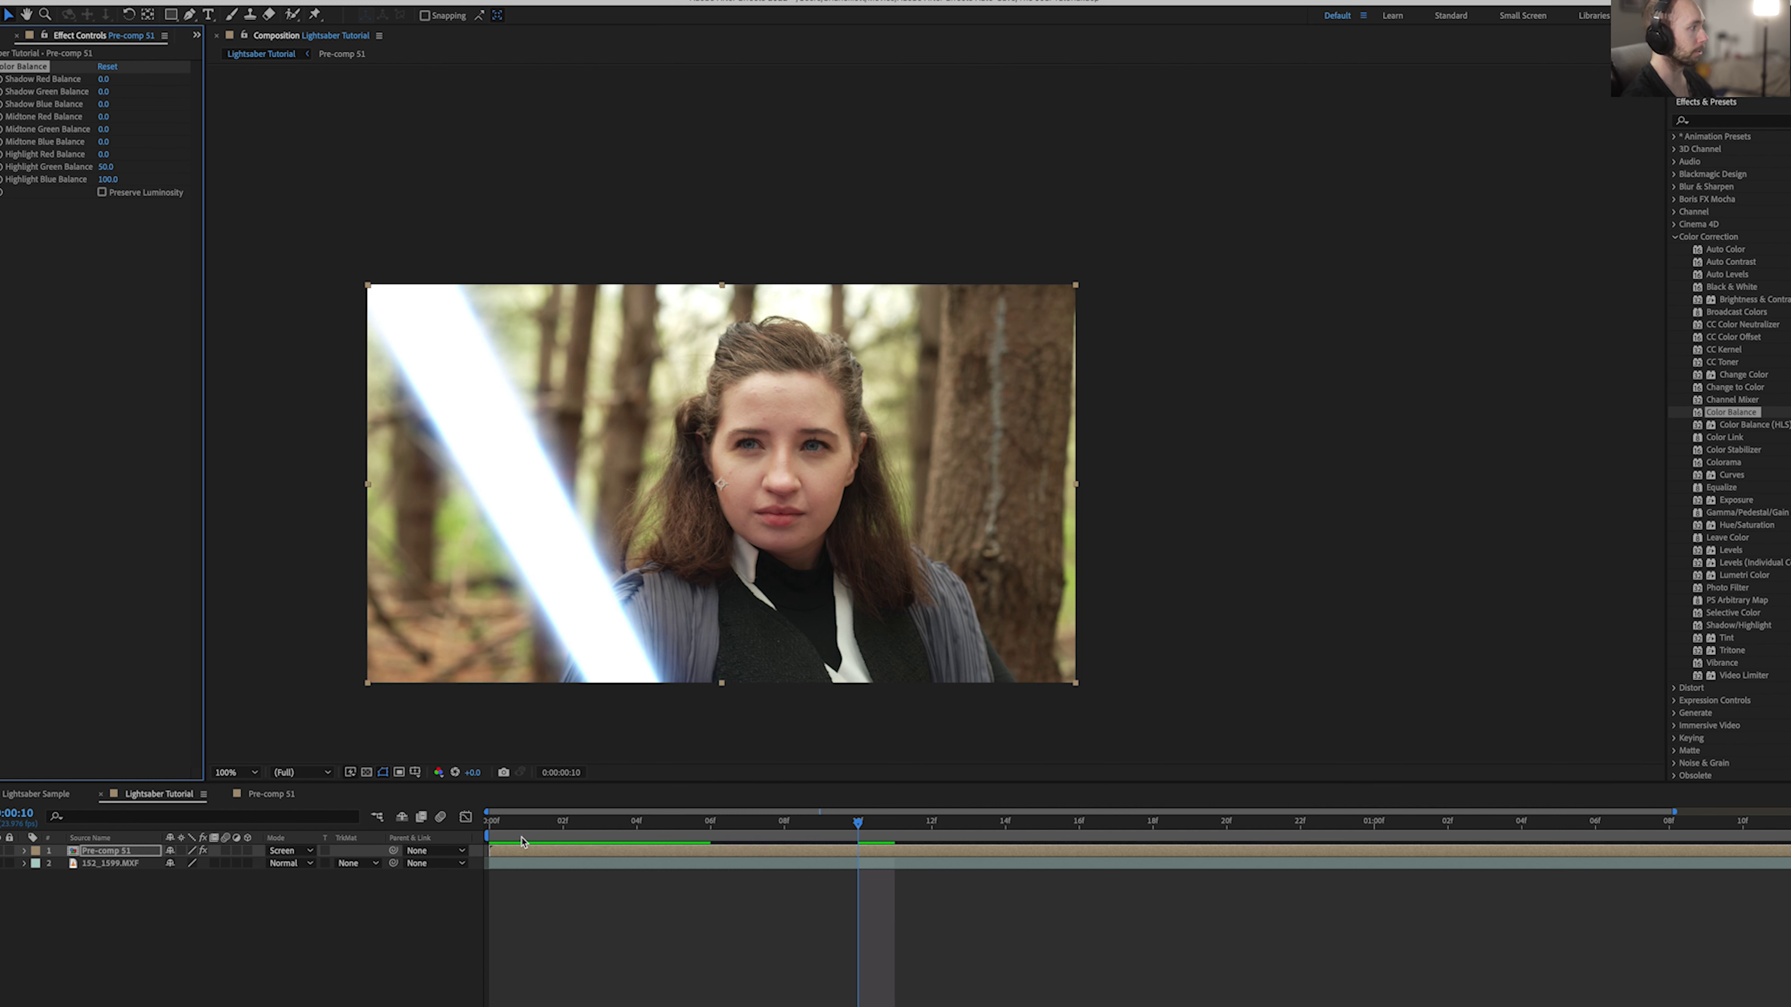
key("space")
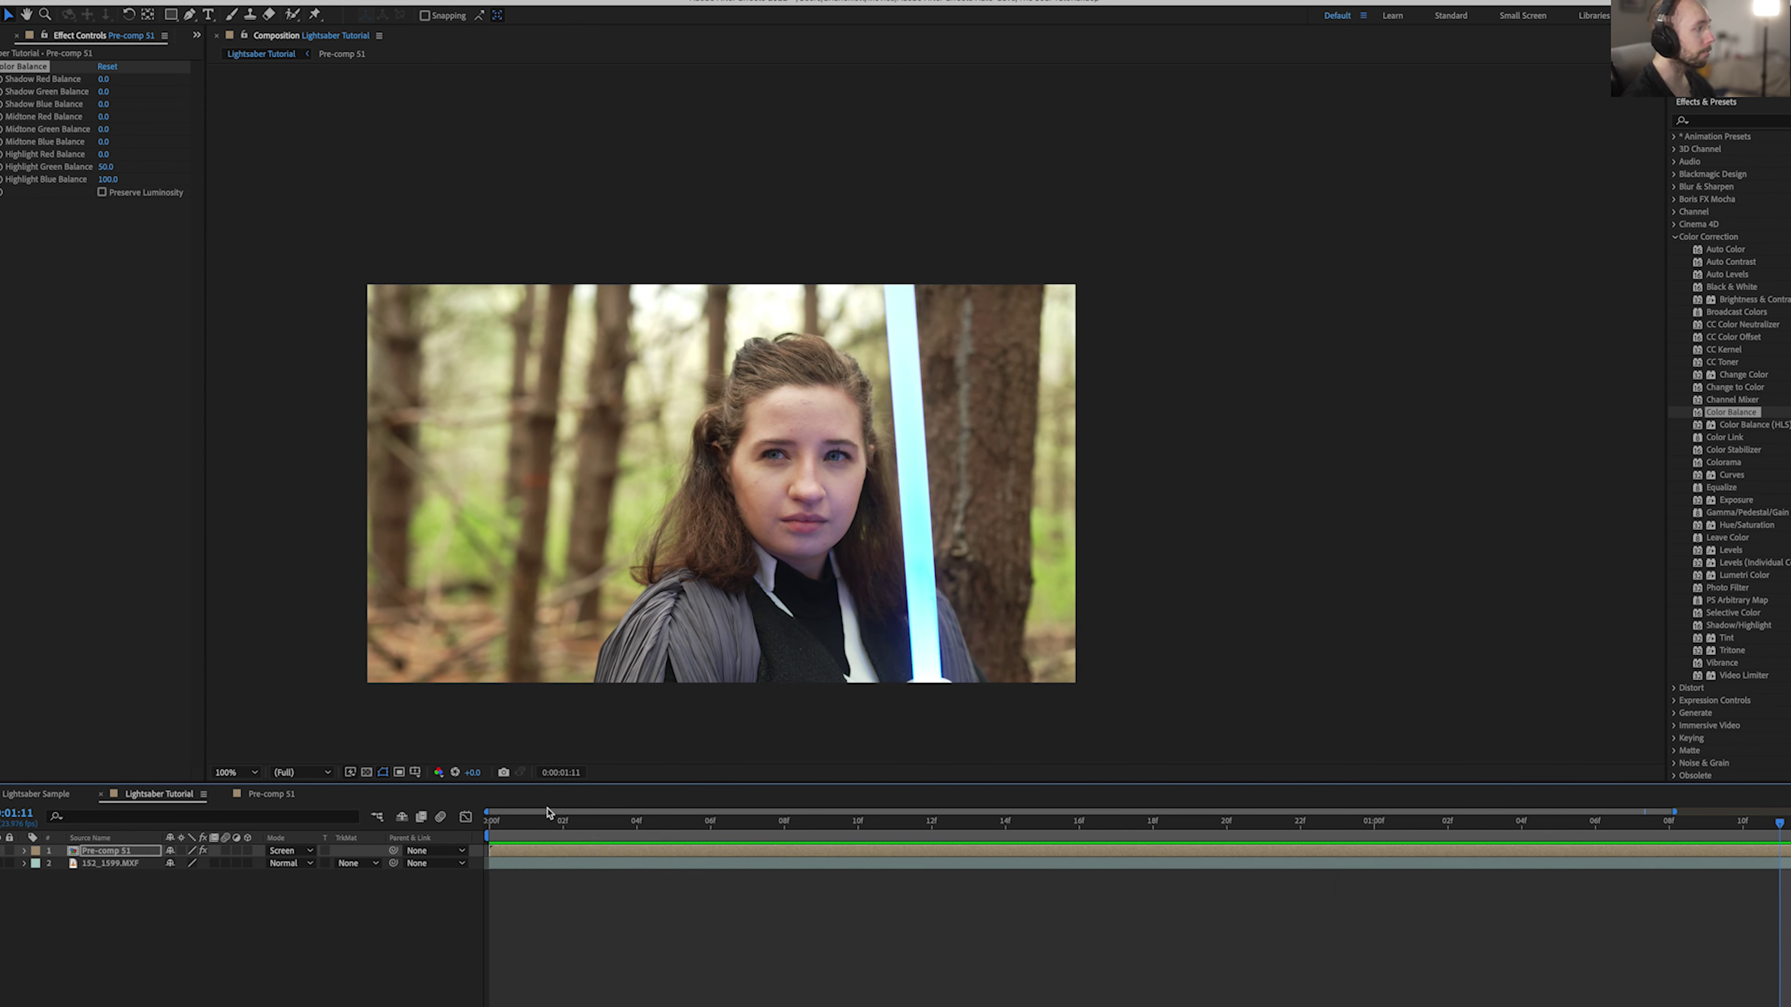
left_click(502, 823)
left_click_drag(504, 826, 602, 827)
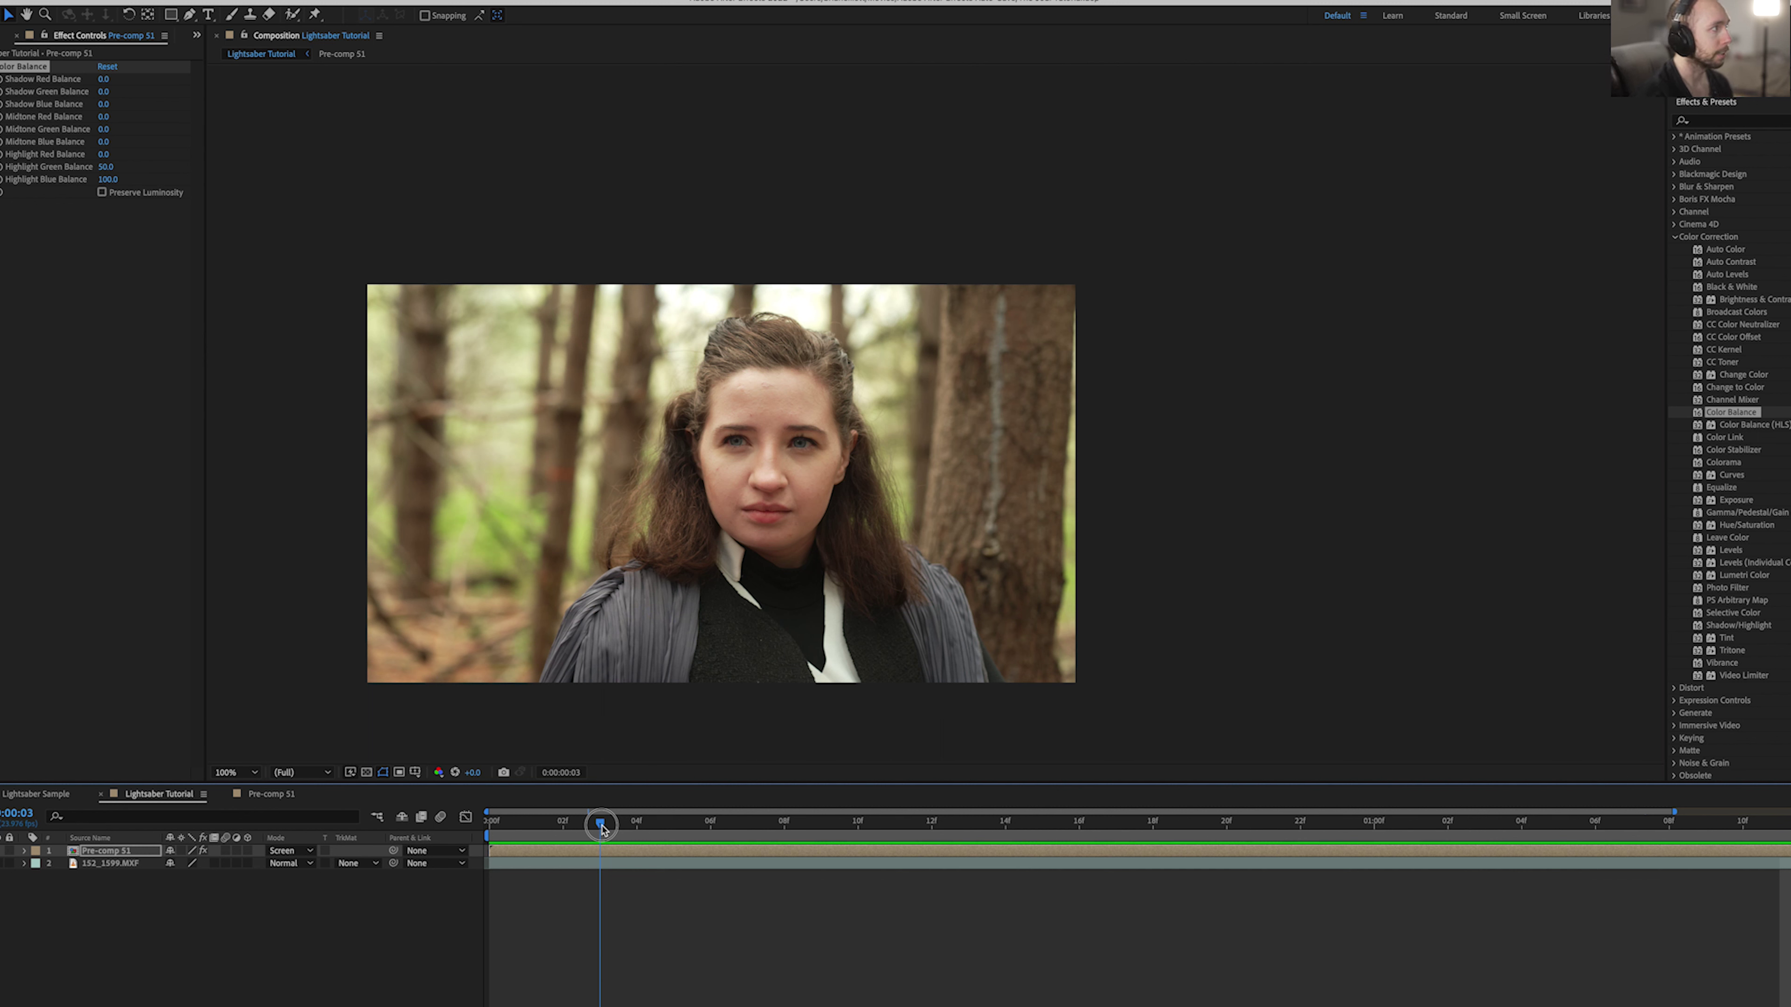
left_click_drag(602, 827, 1493, 859)
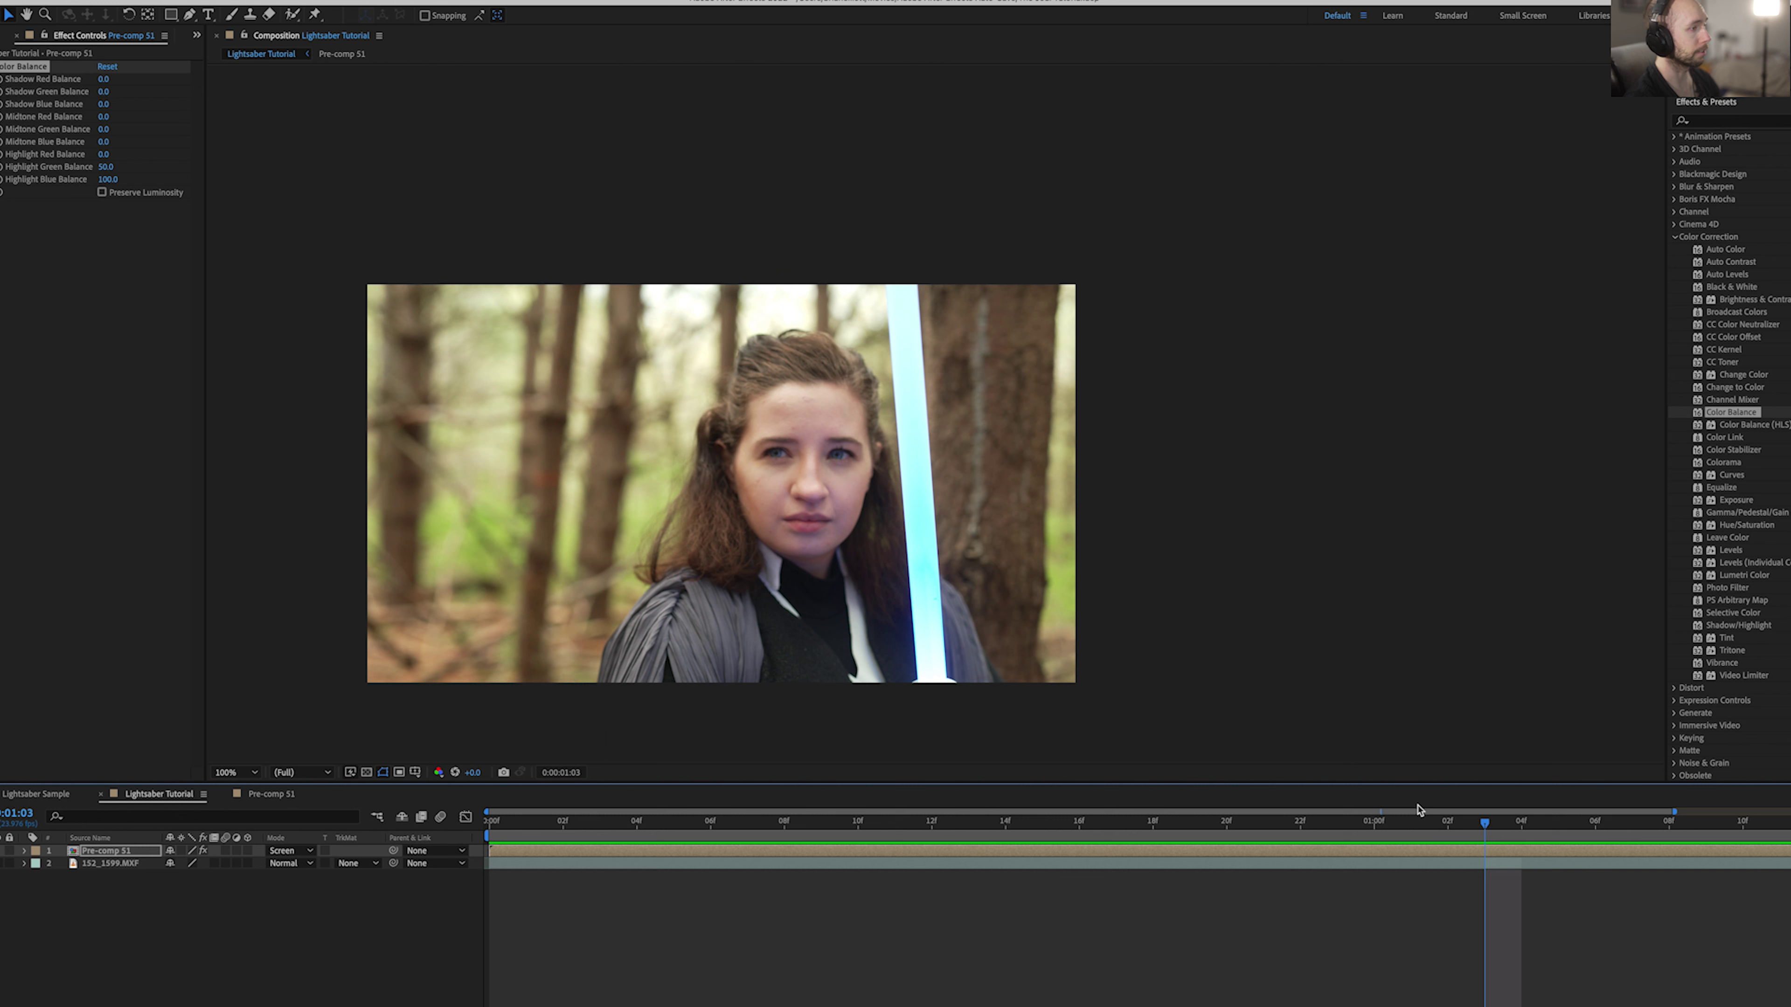
left_click(1509, 822)
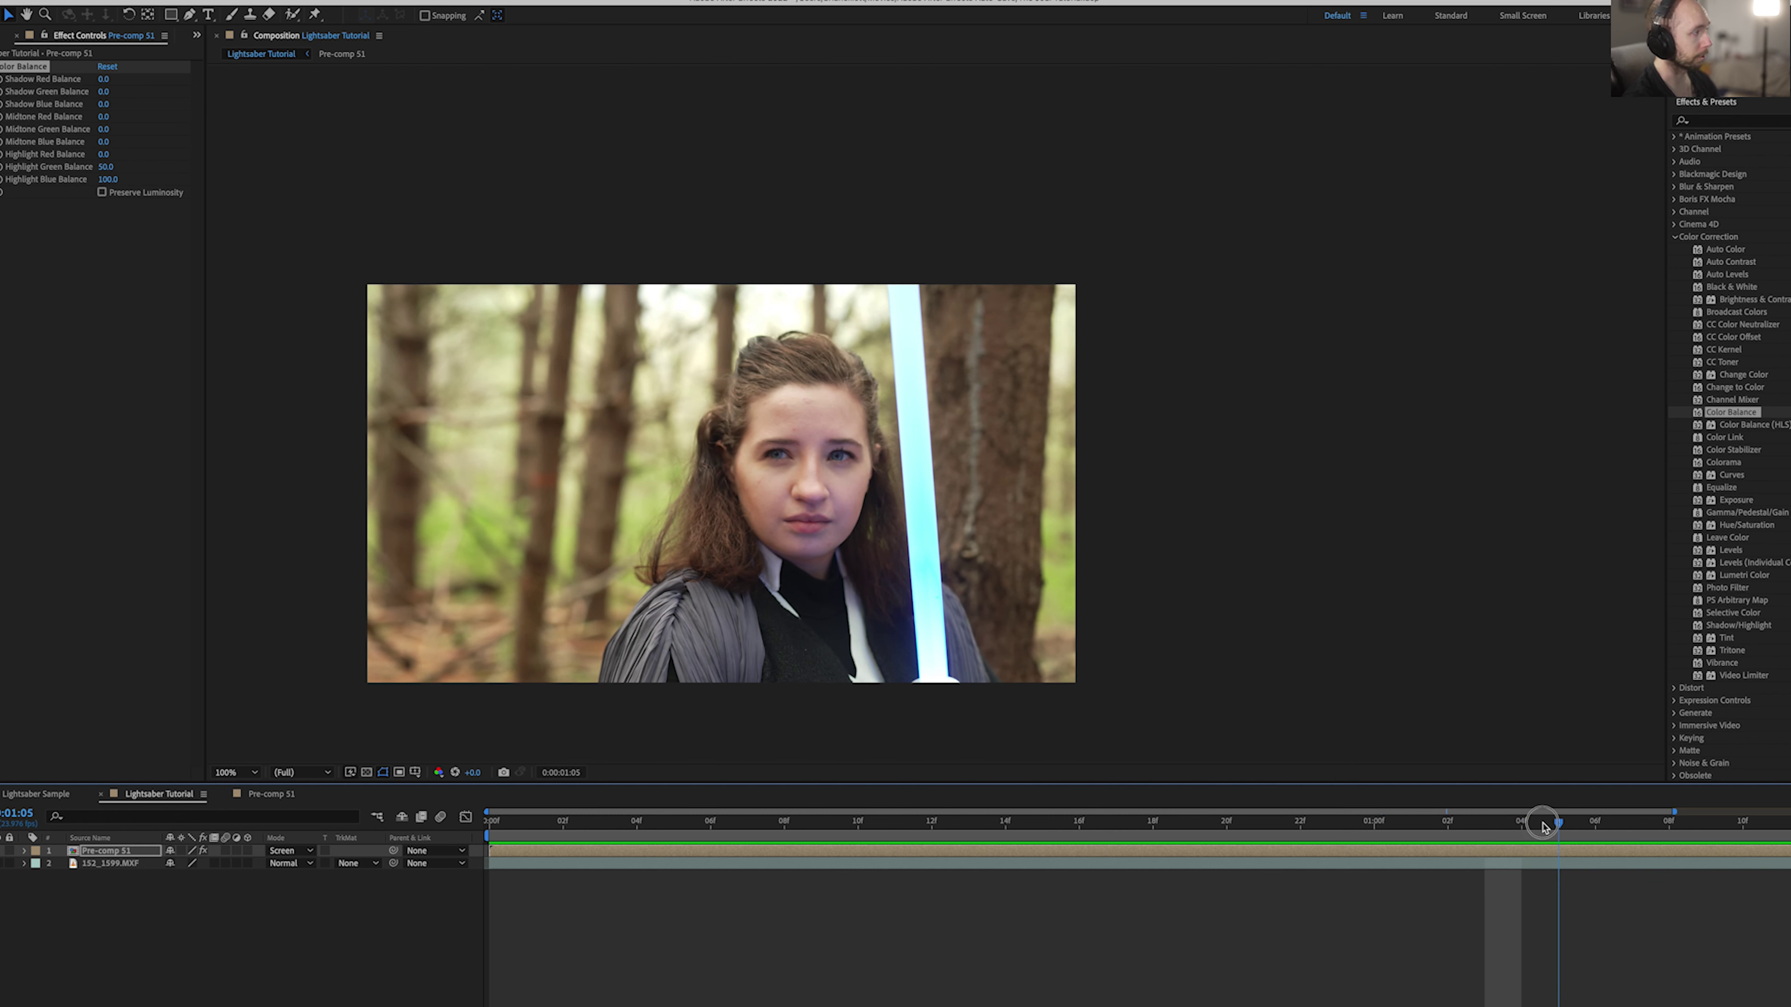
left_click(894, 822)
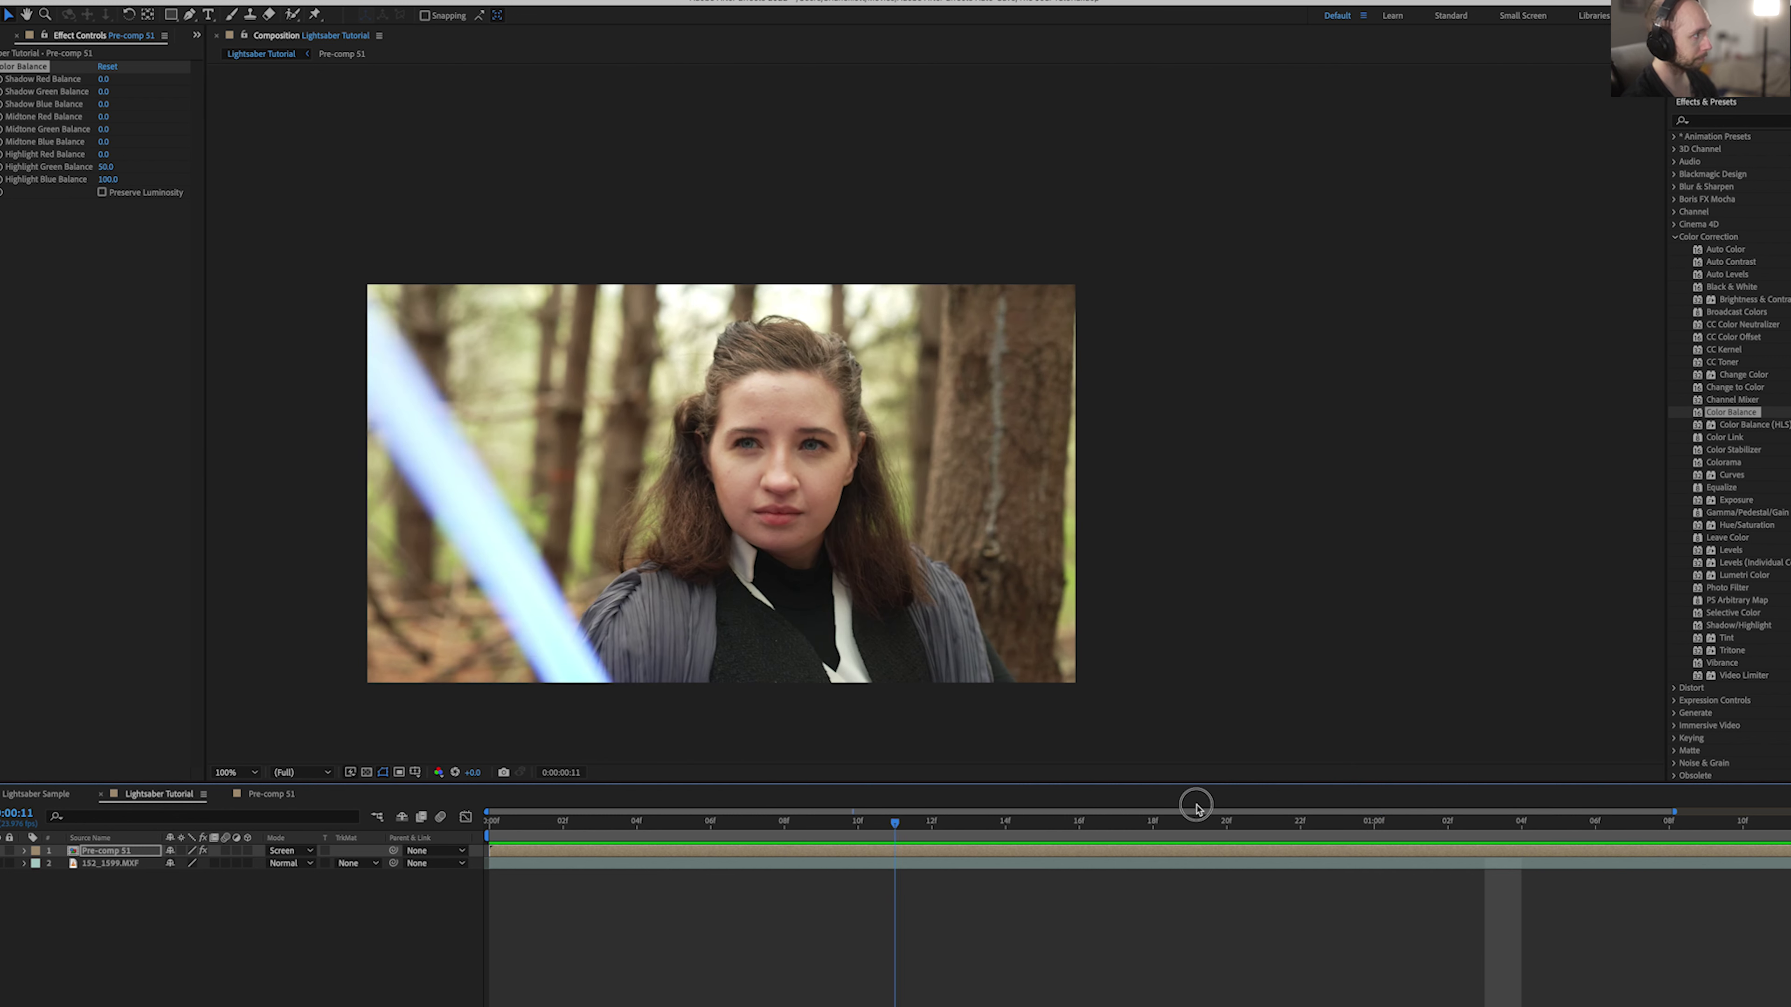
left_click(1442, 817)
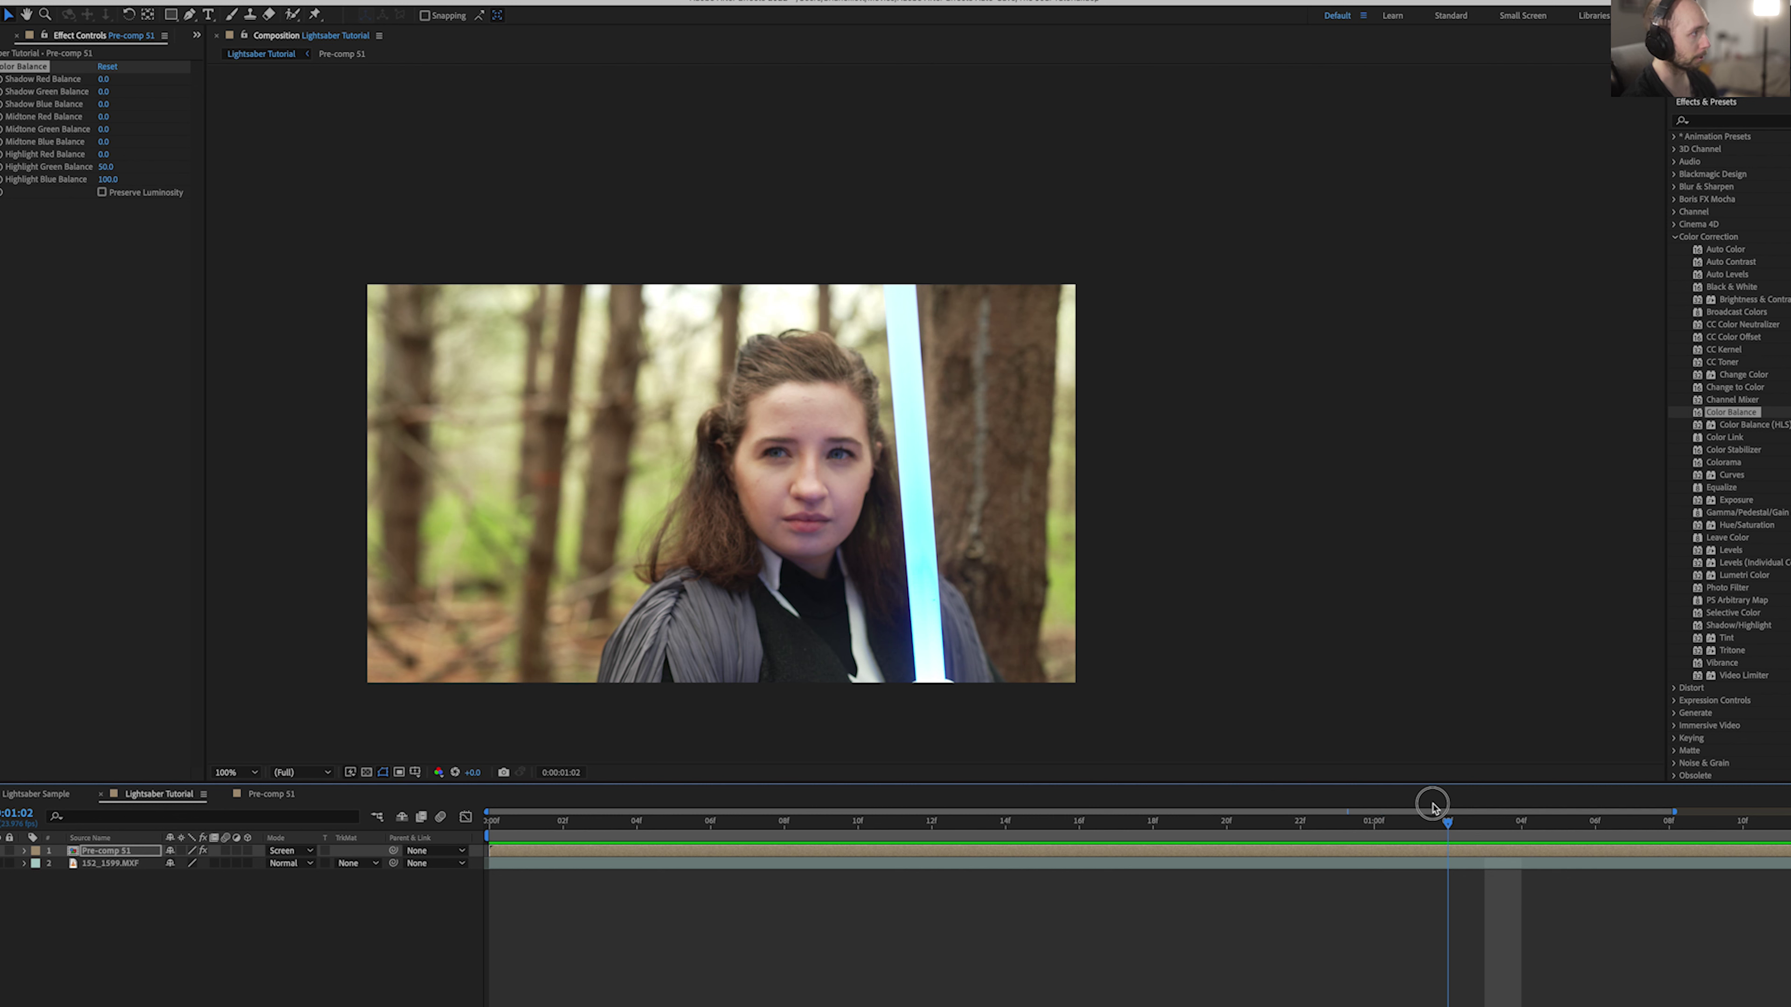
left_click(711, 822)
left_click(1426, 822)
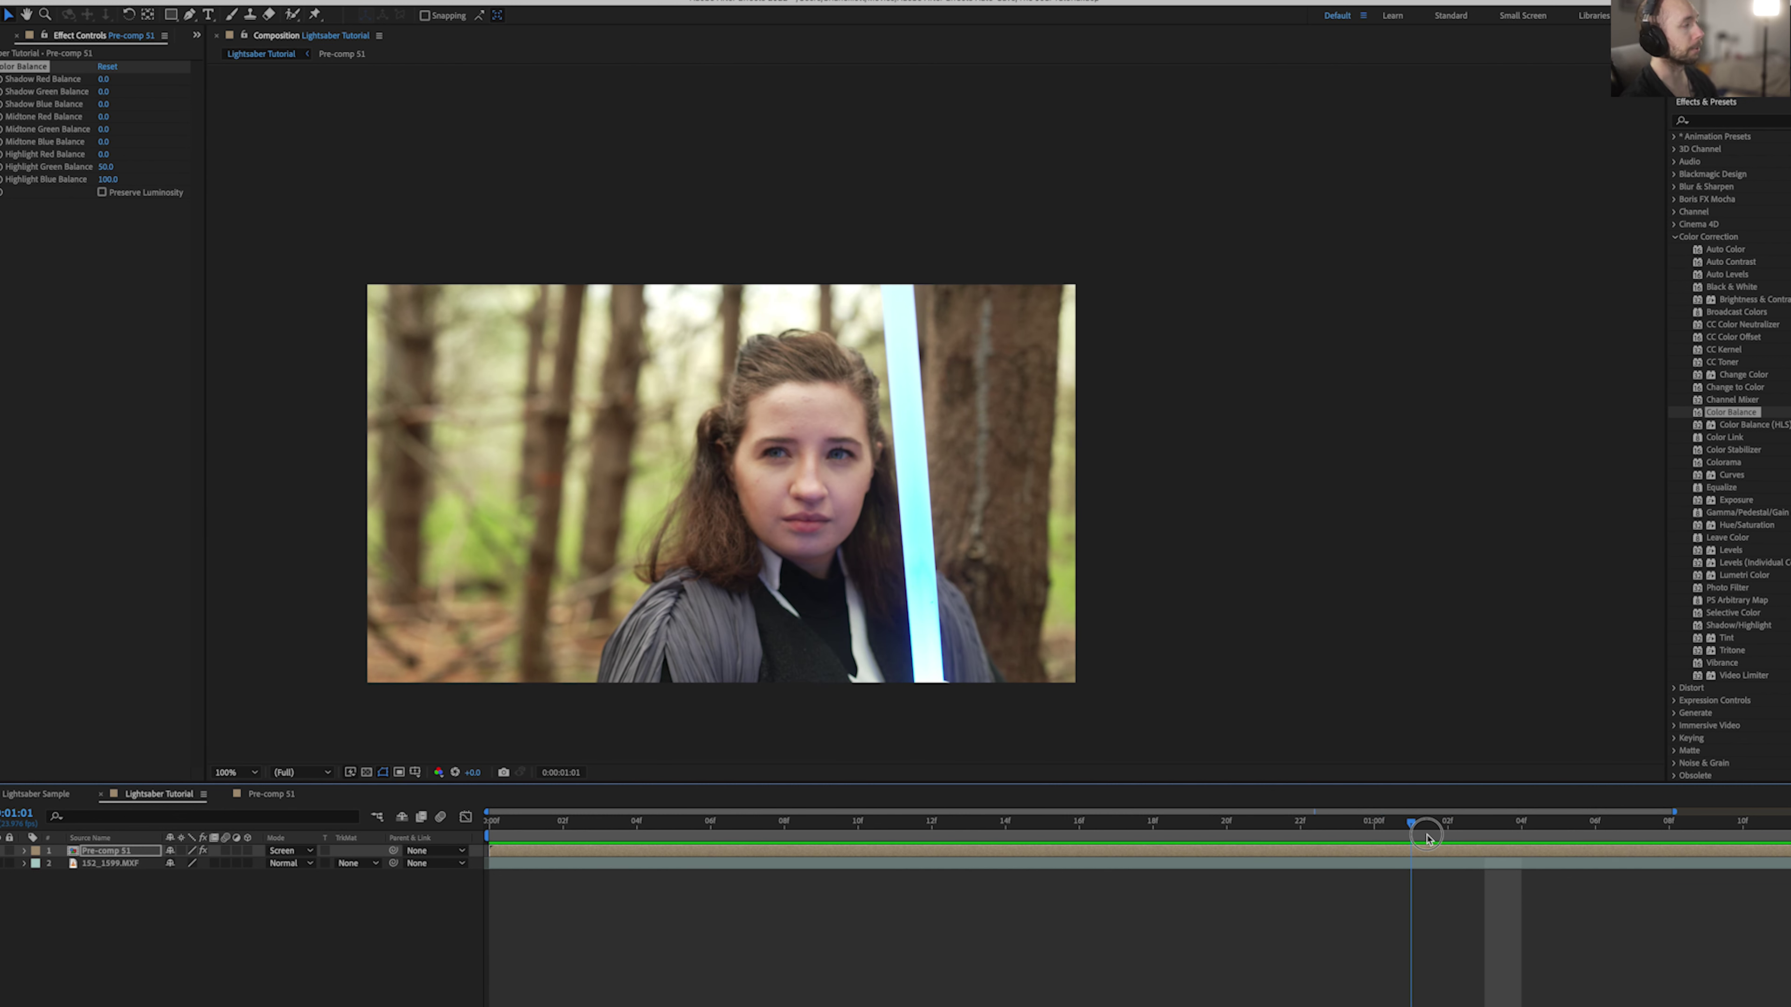
left_click_drag(1427, 840, 1615, 828)
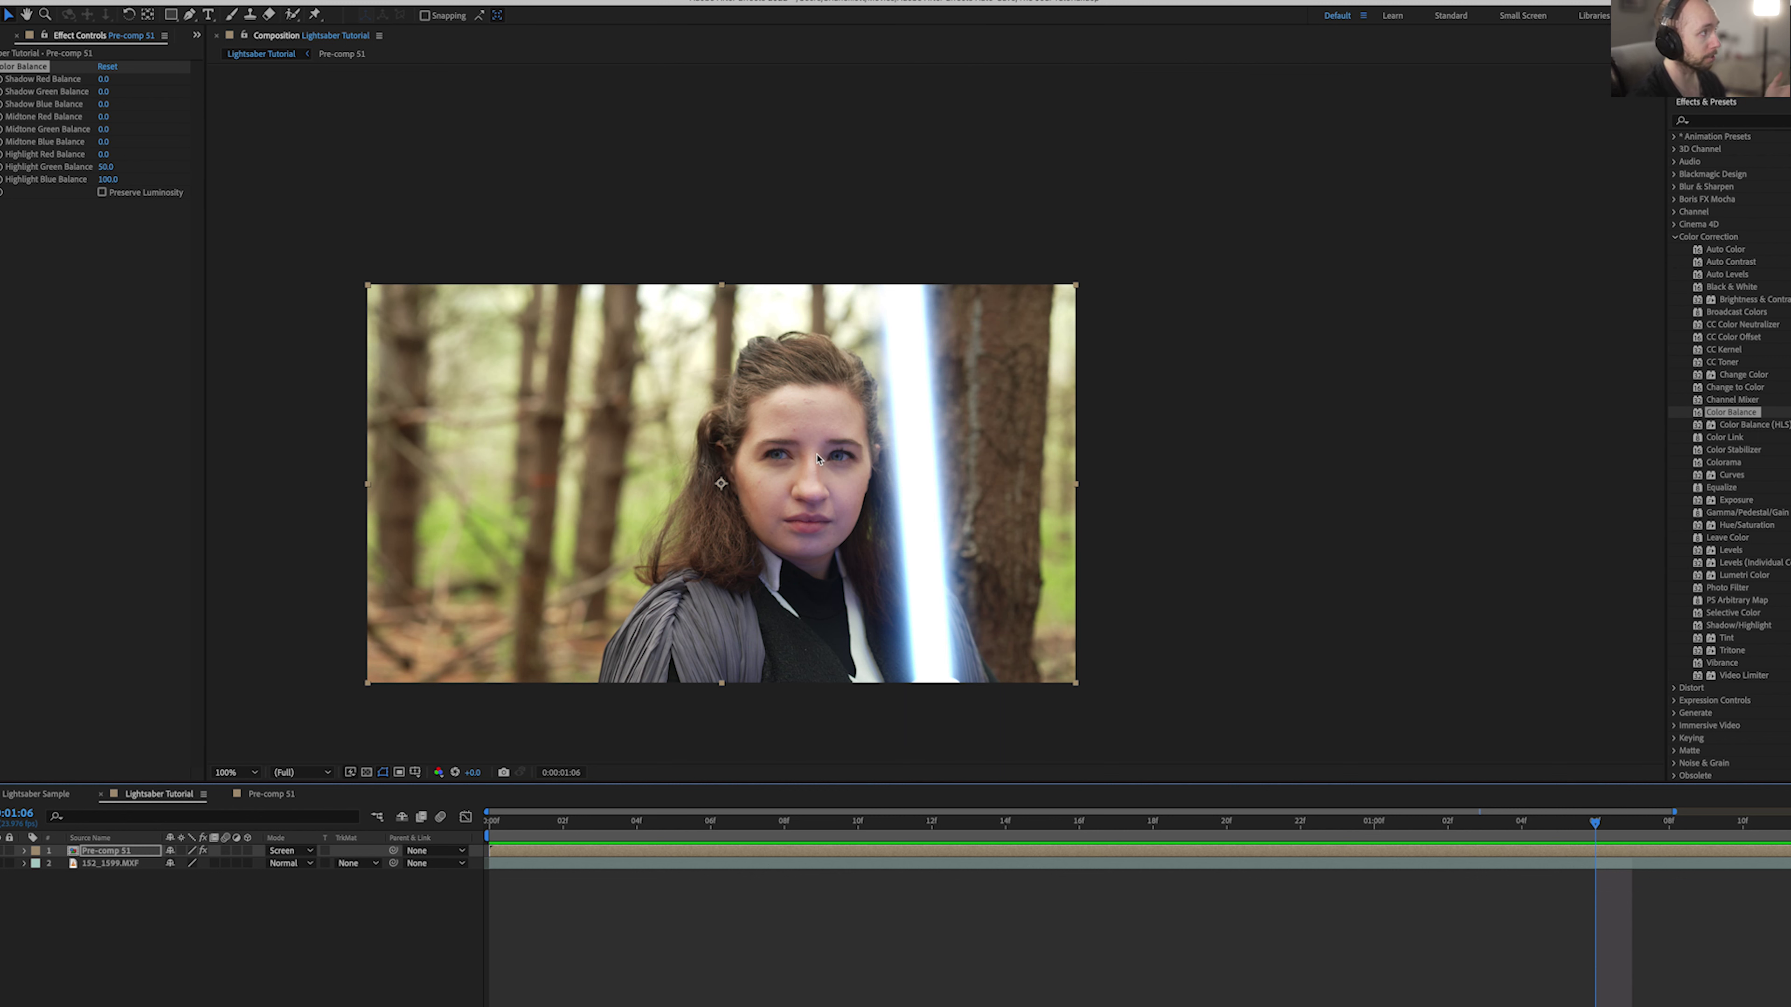
left_click(106, 167)
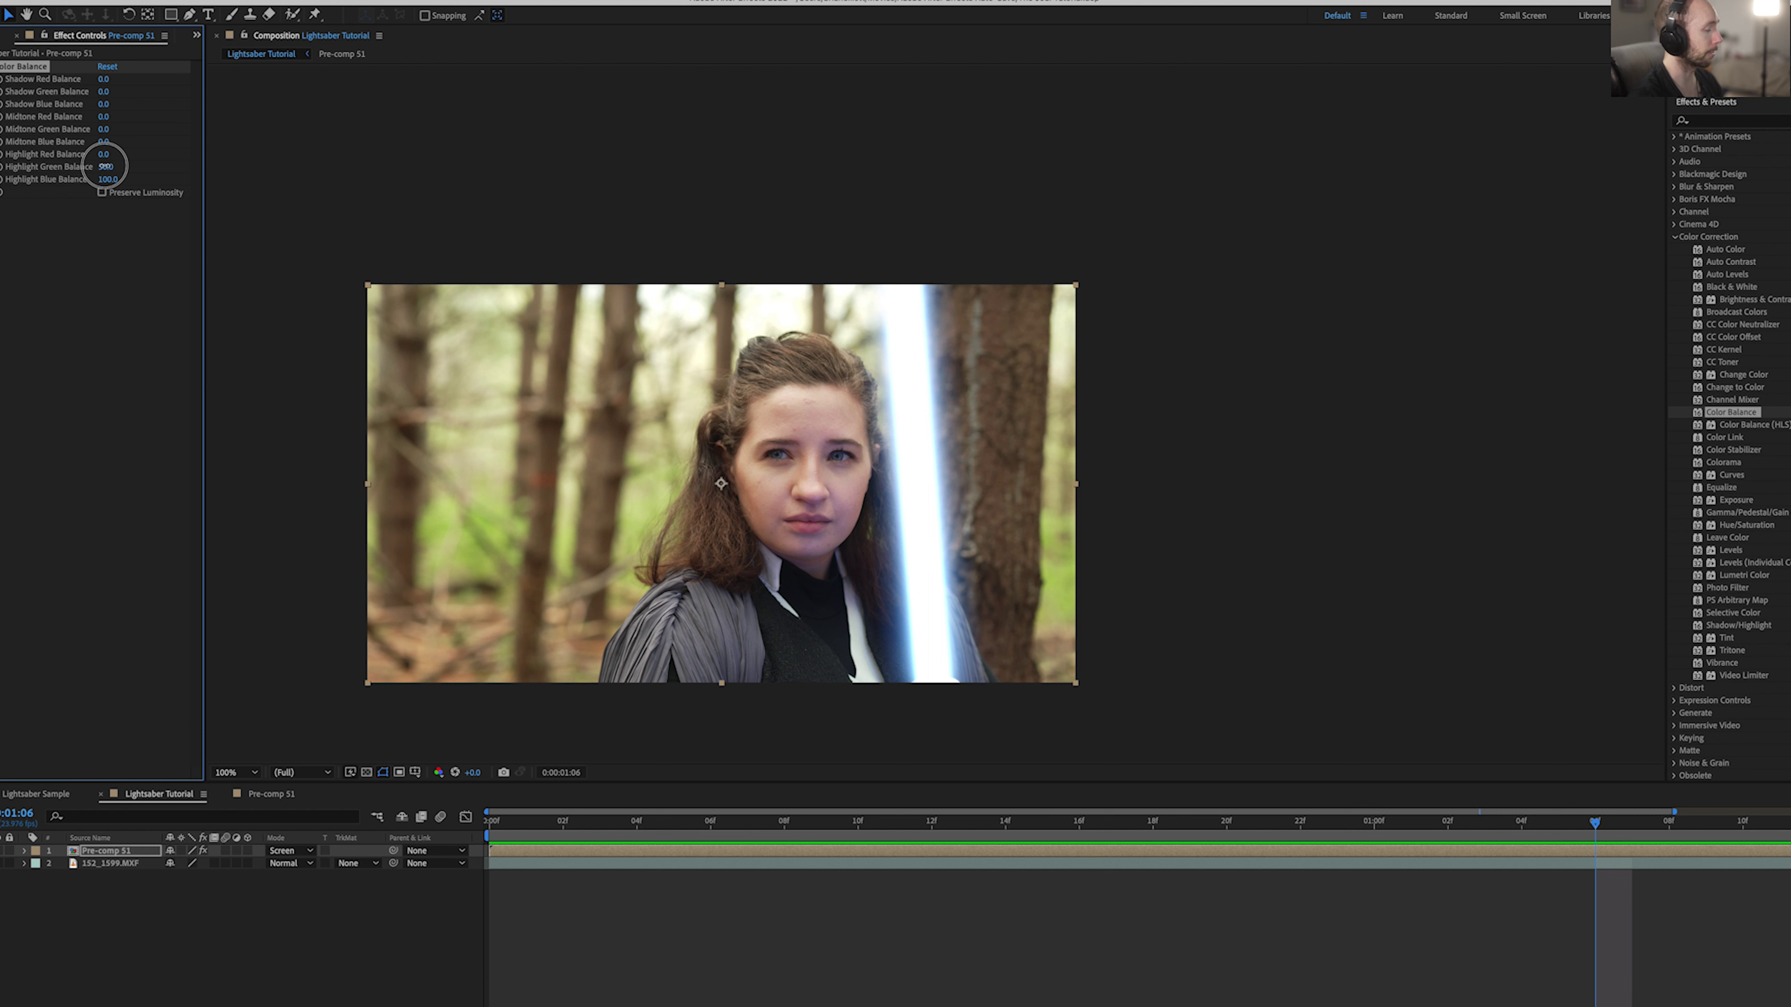
type("0")
key("Return")
left_click(108, 180)
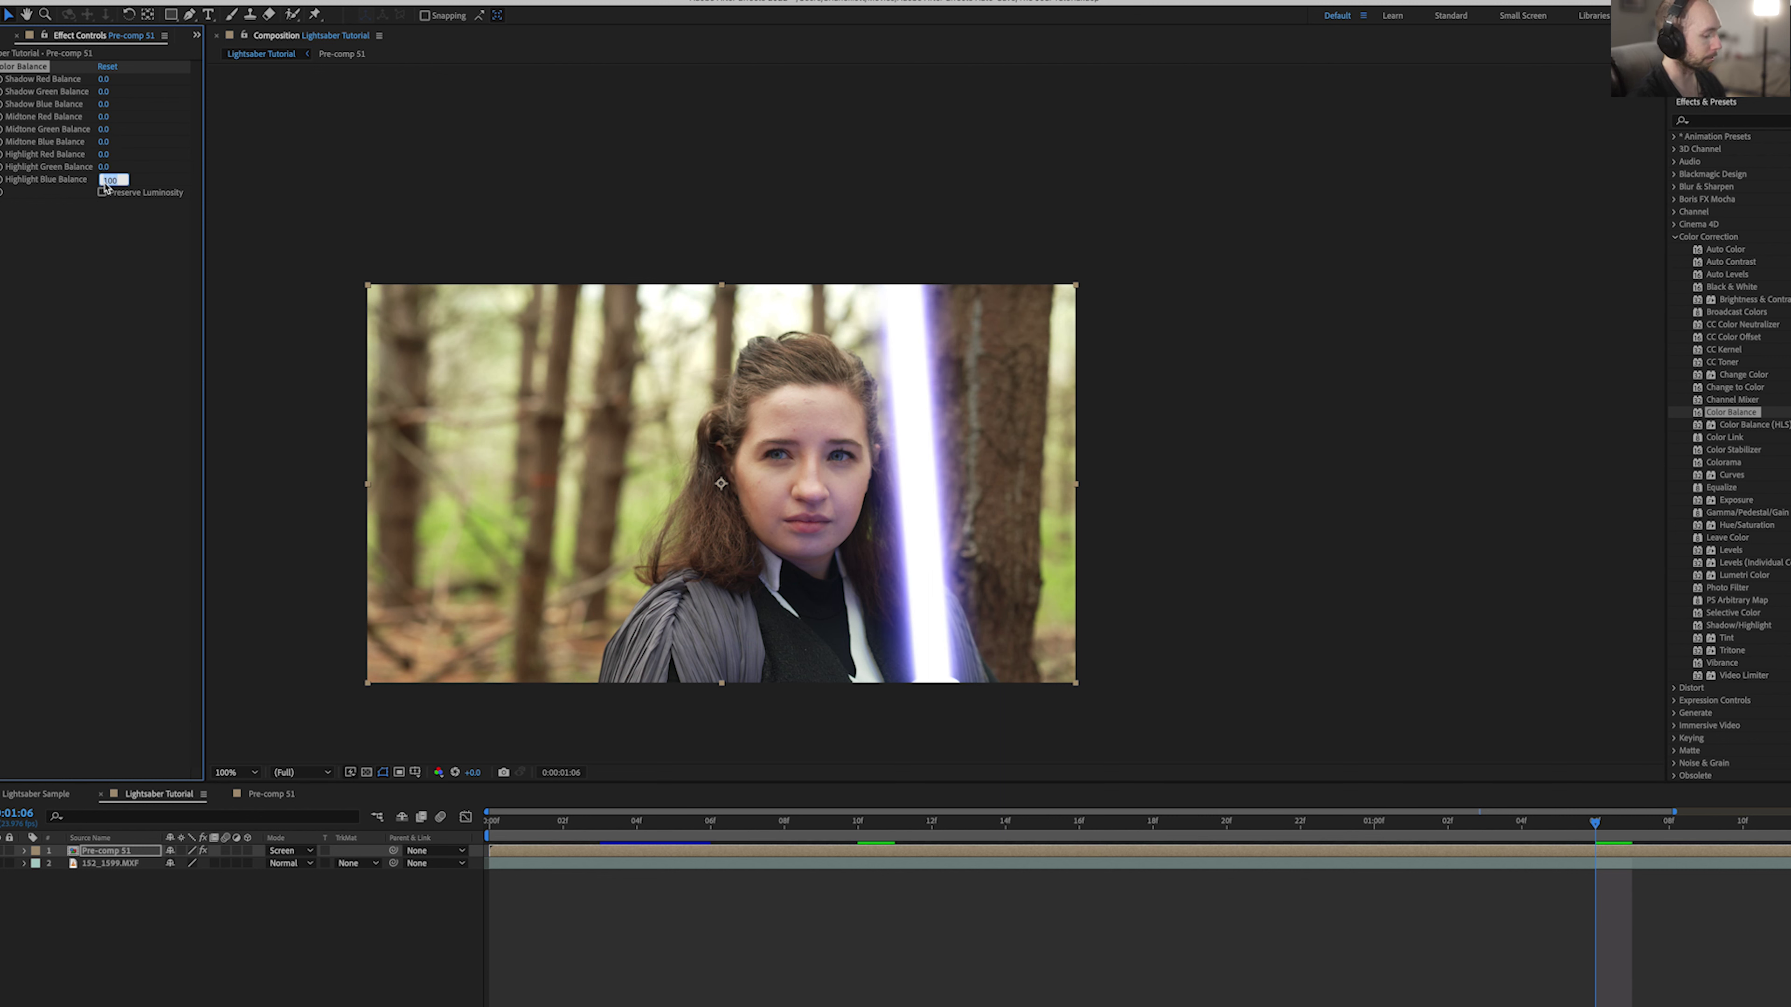
type("0")
key("Return")
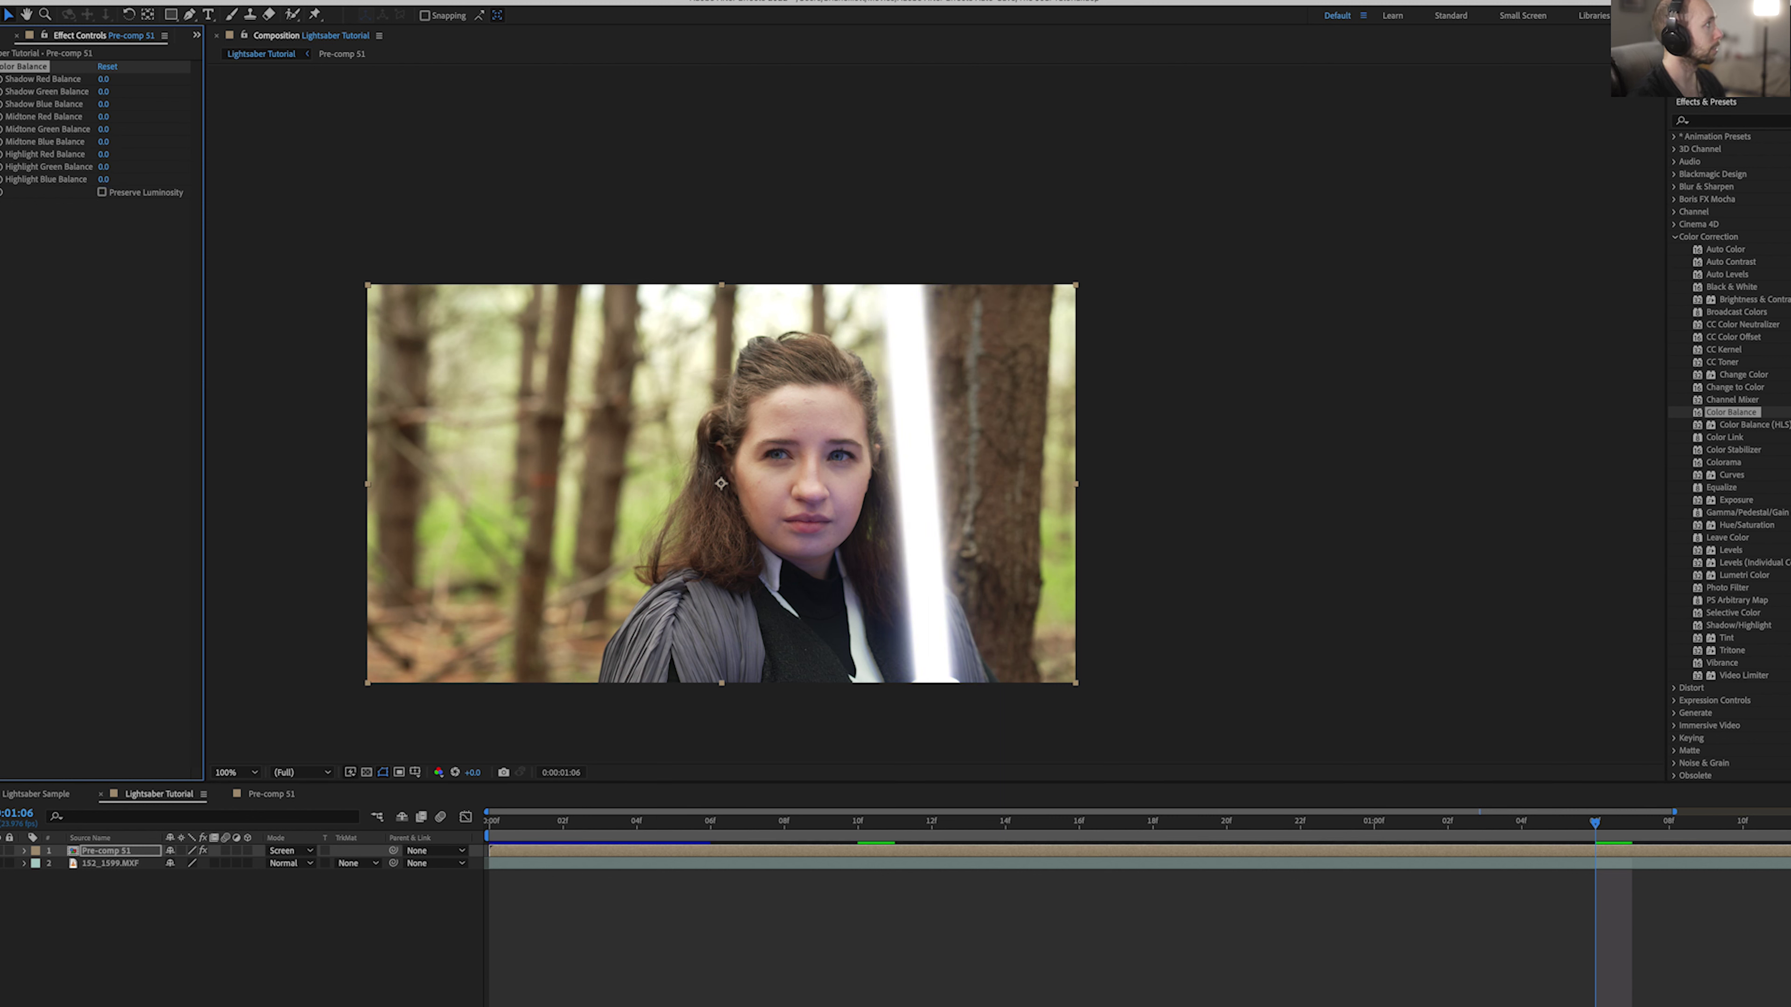
left_click(103, 154)
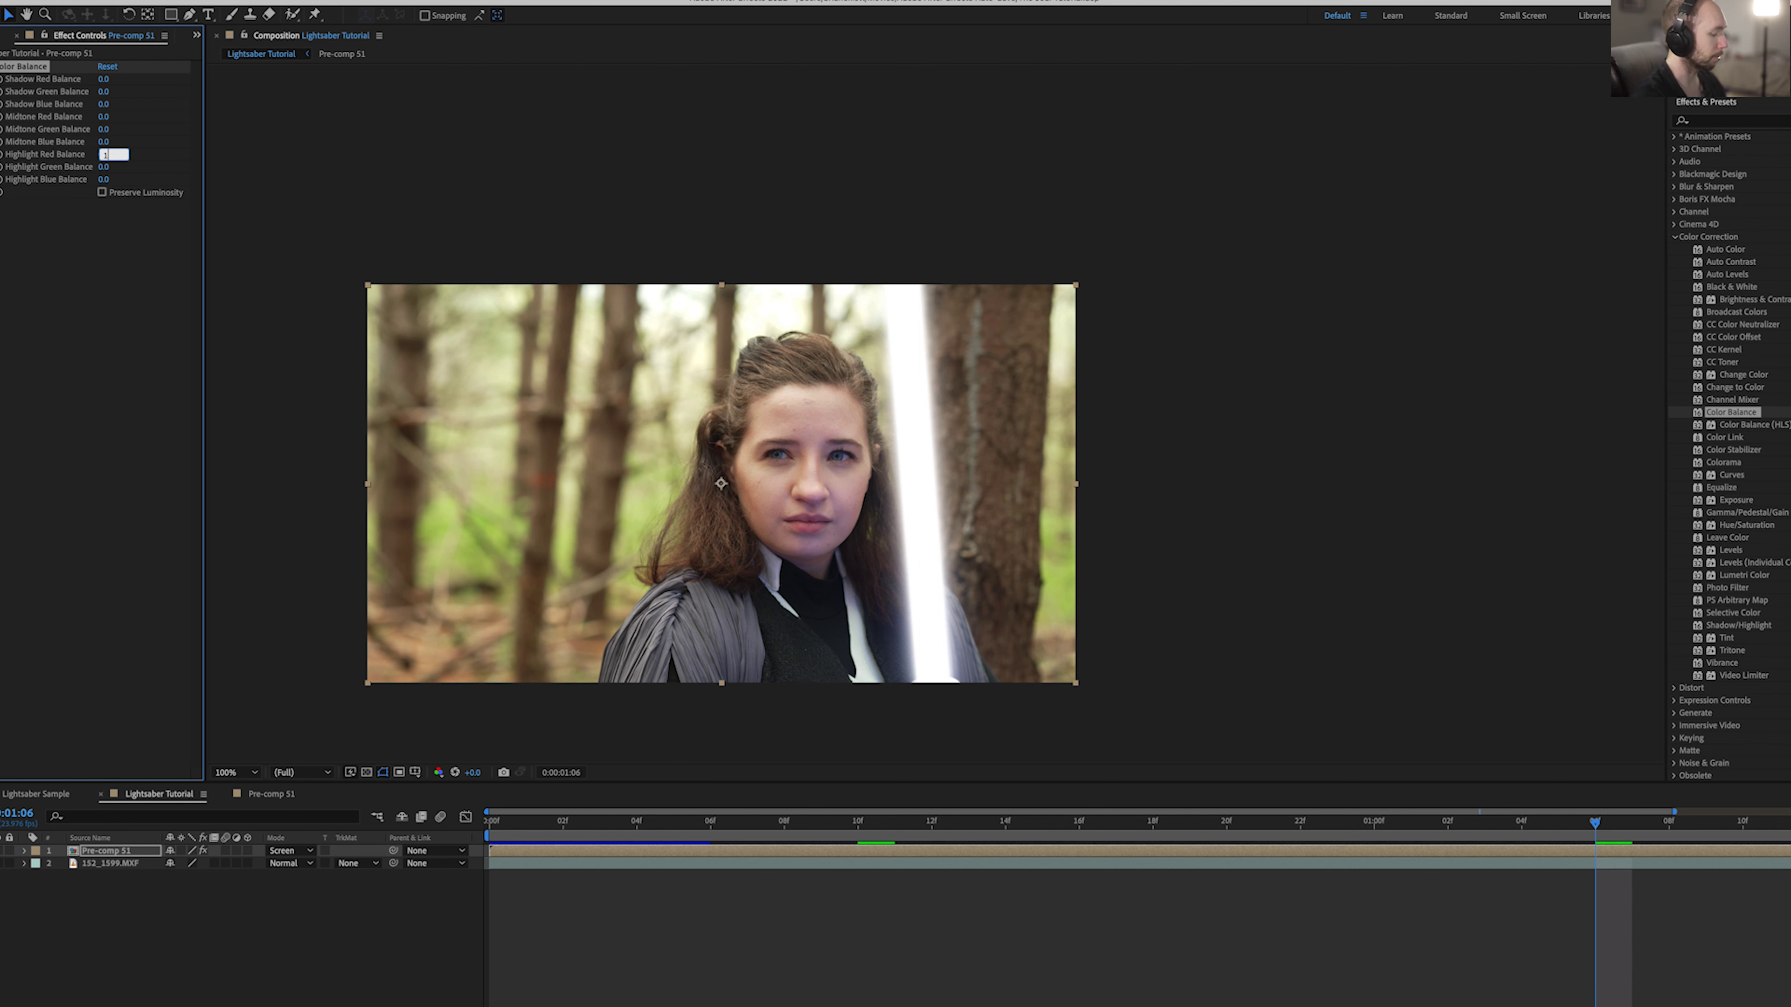
key("Return")
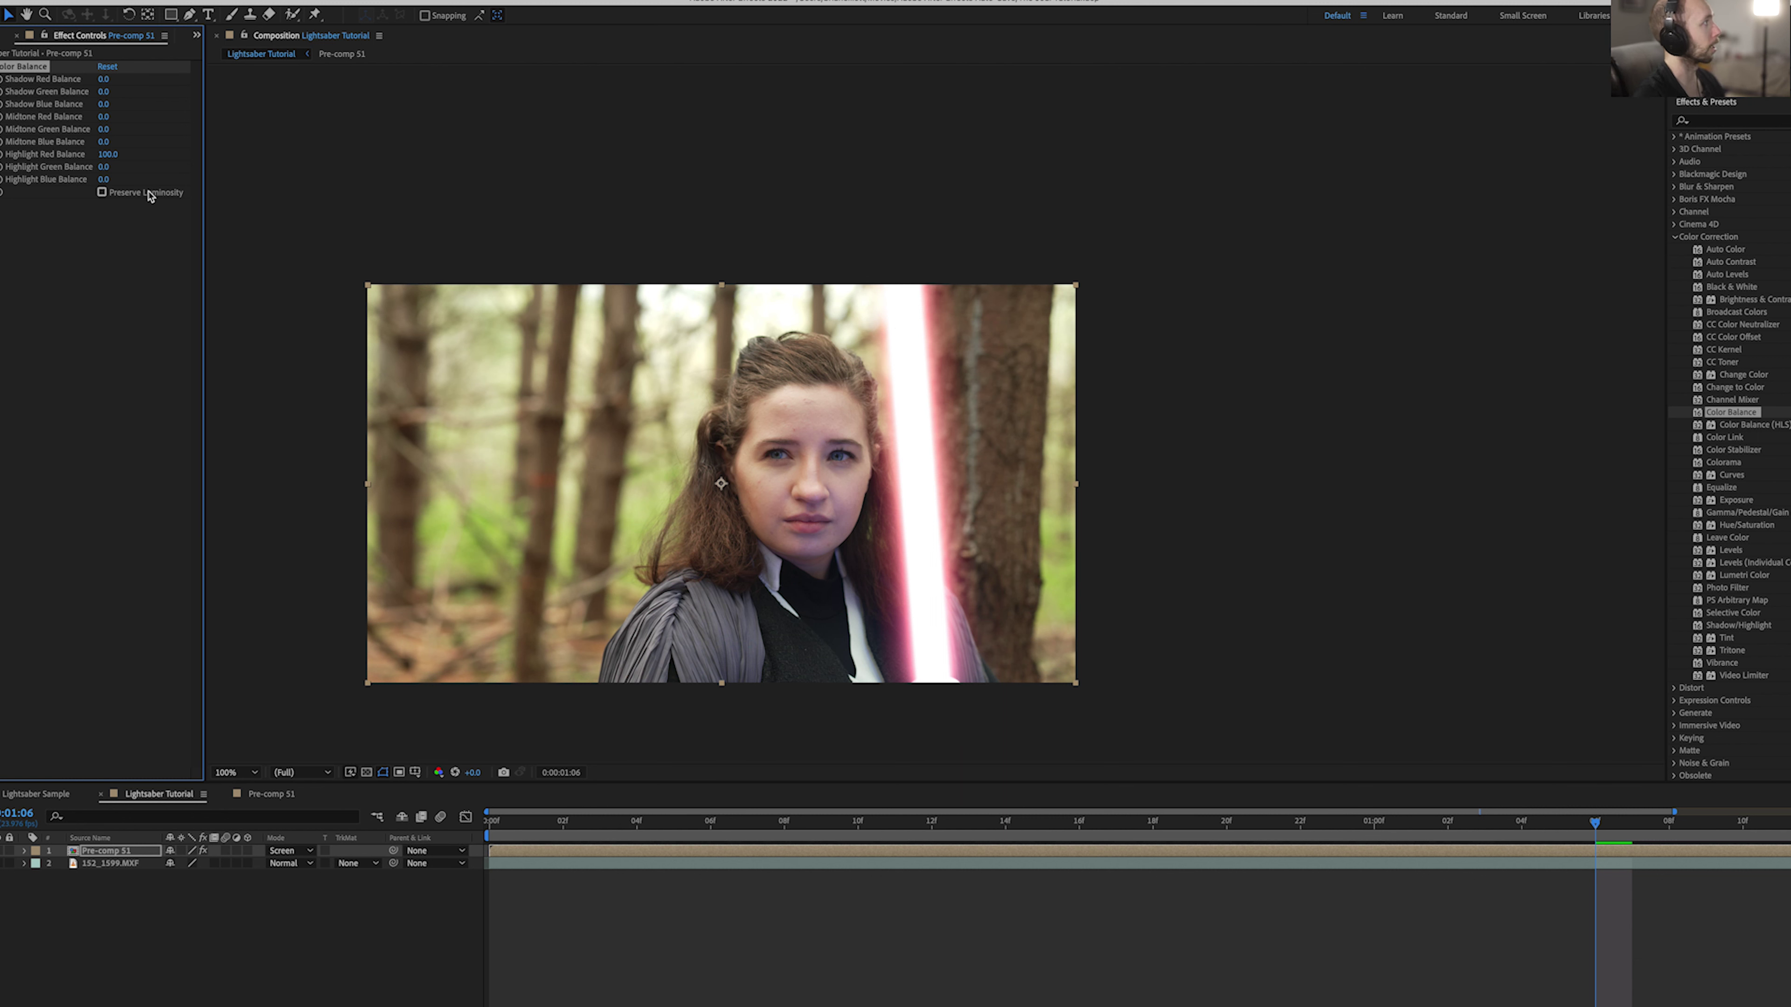
left_click(107, 155)
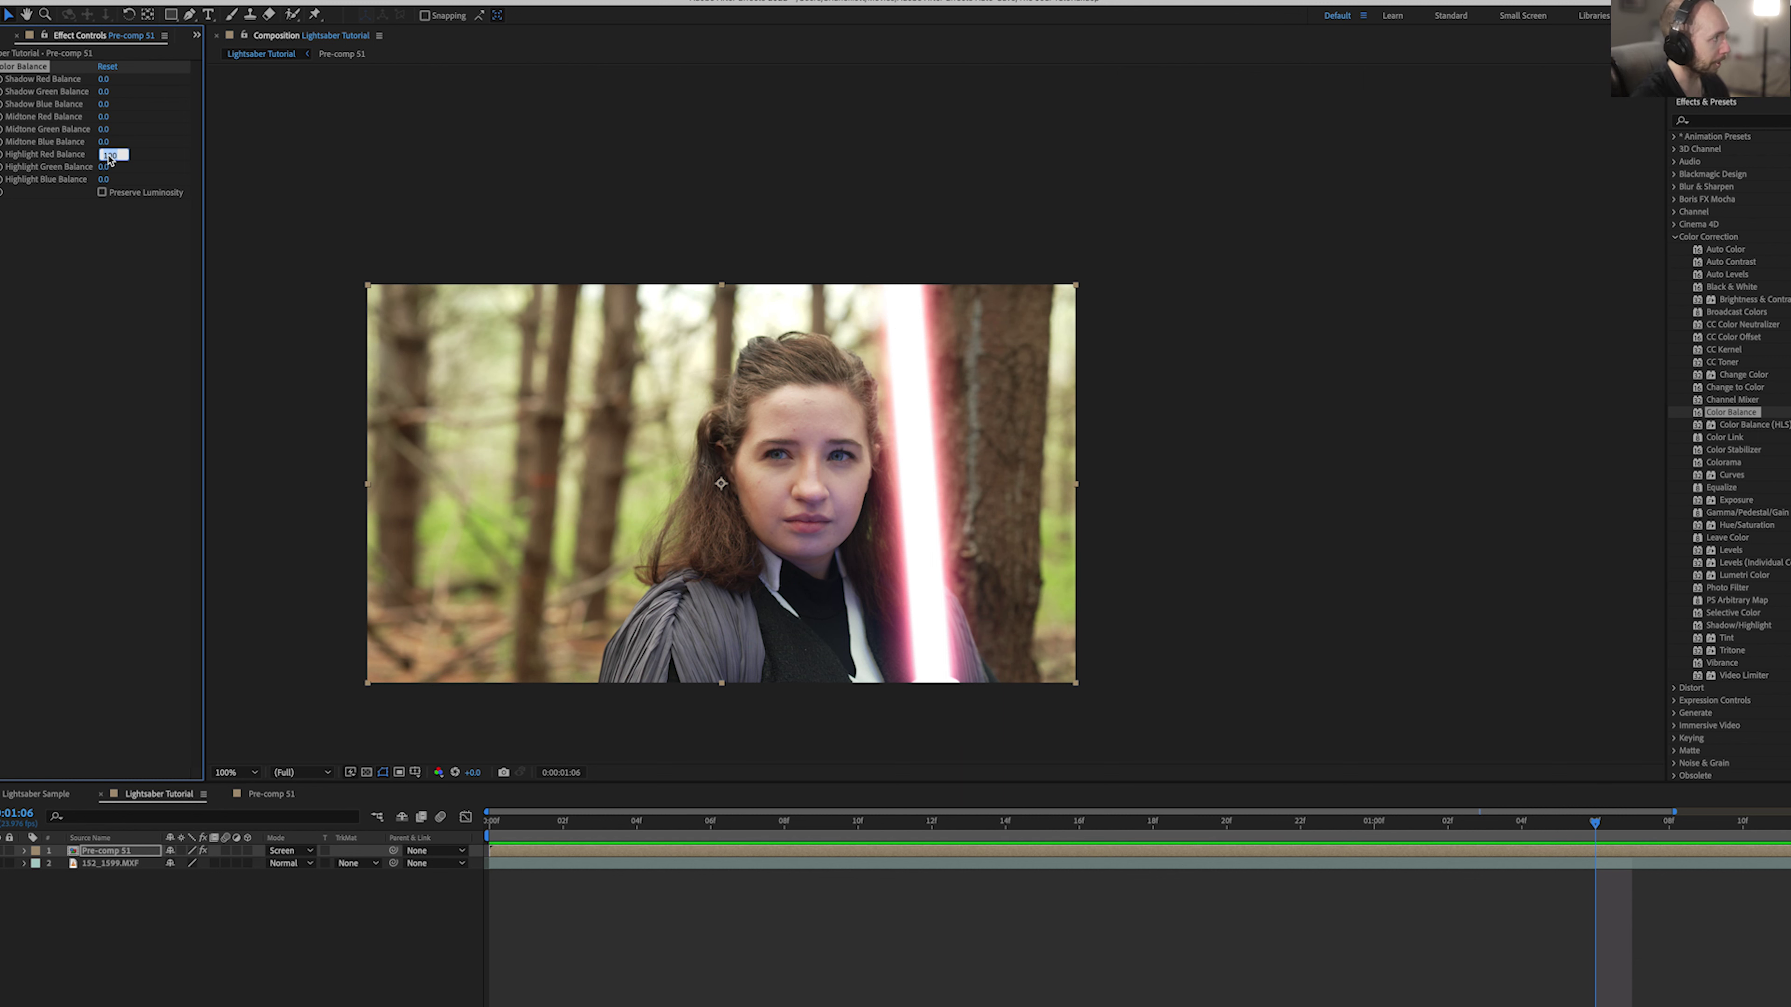
type("0")
key("Return")
left_click(106, 180)
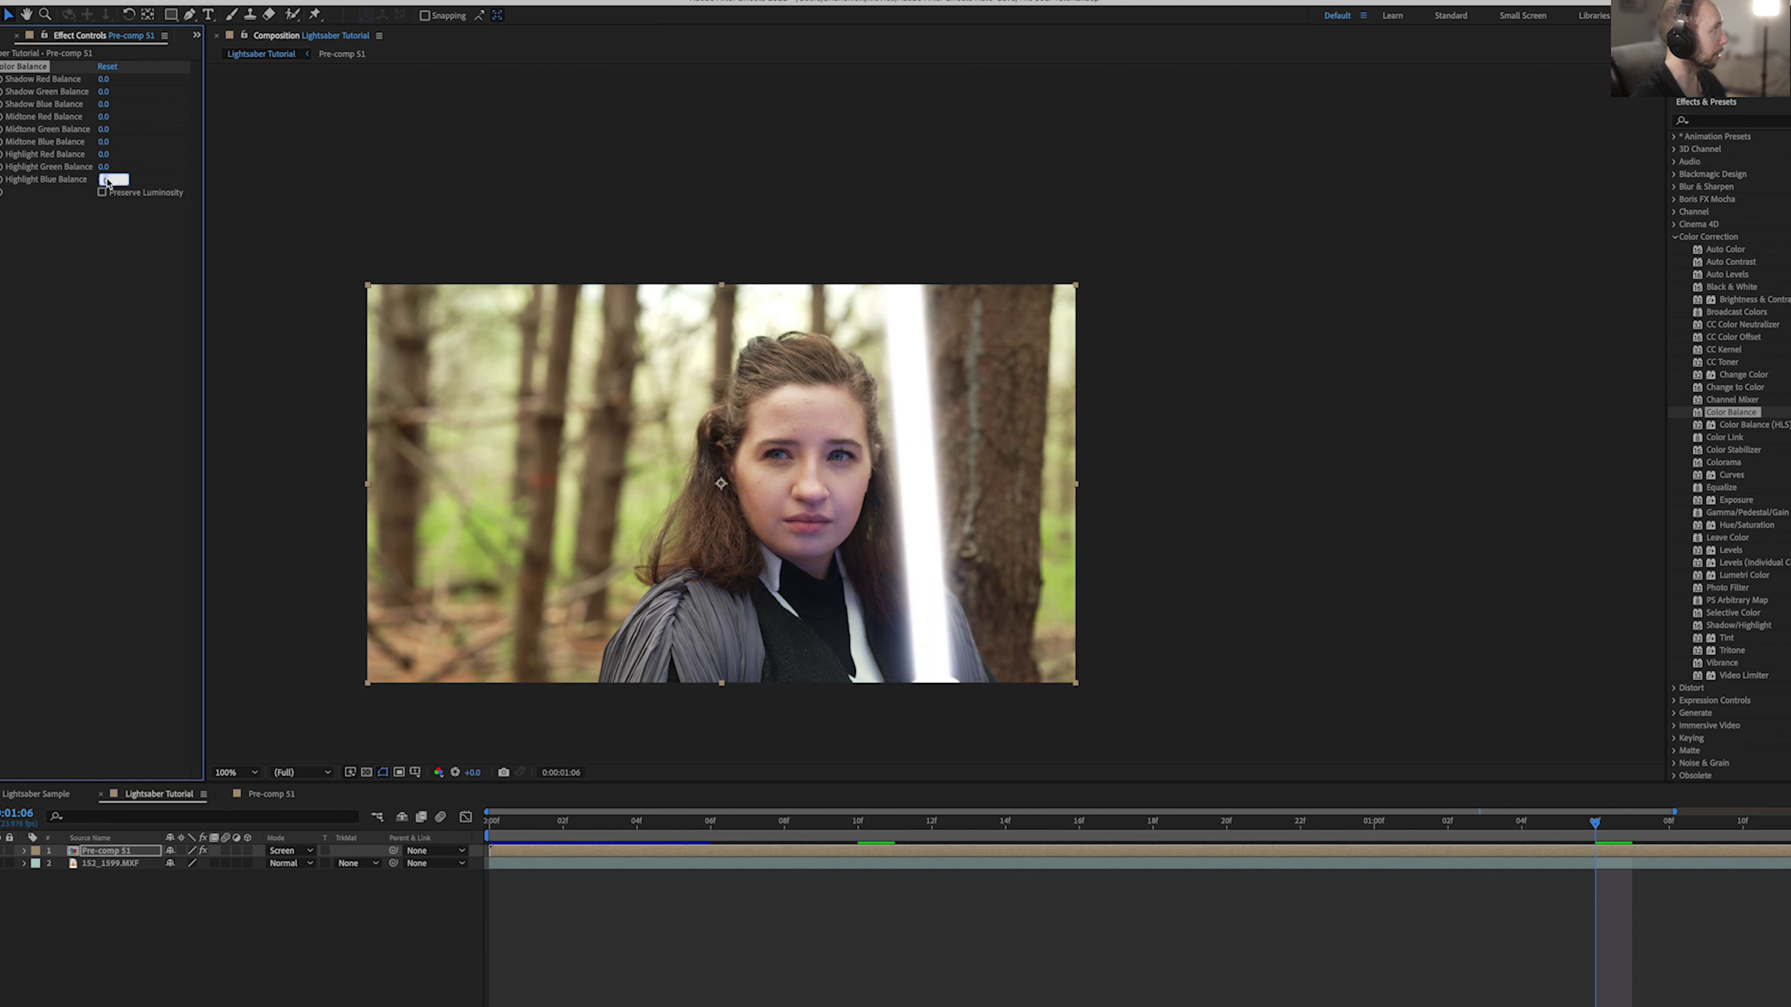
type("100")
key("shift+Tab")
type("50")
key("Return")
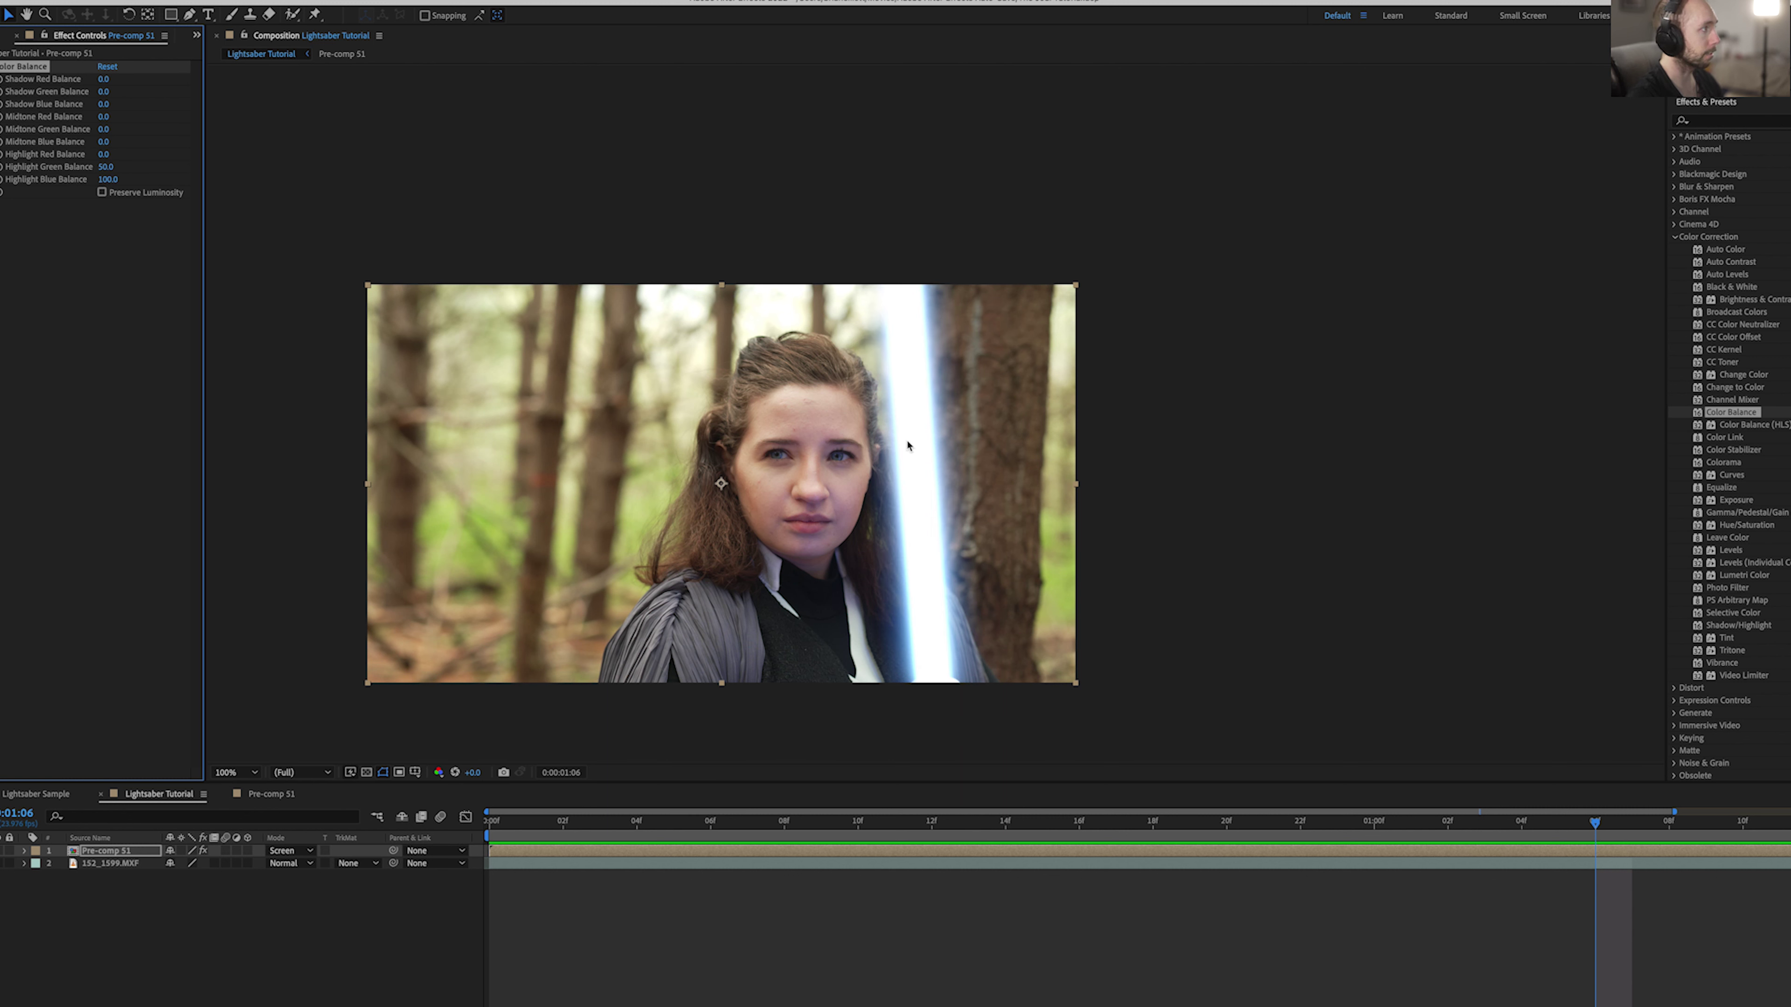